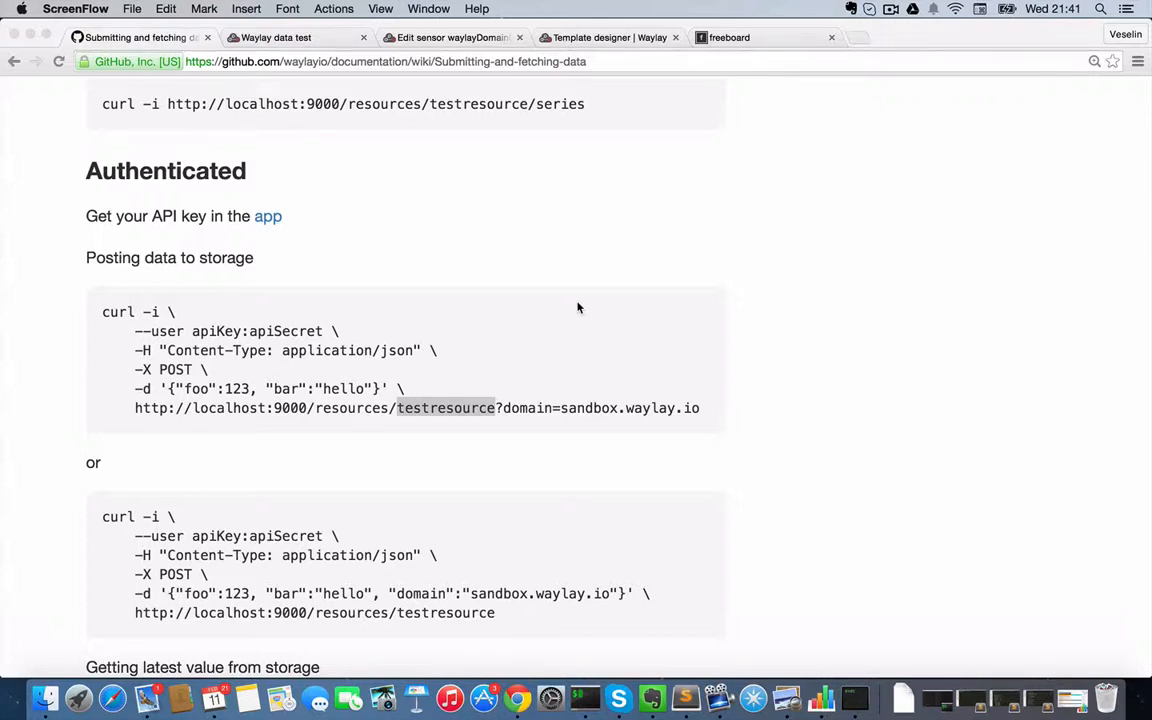
# - Examine the documentation's authenticated curl example for posting data, including its credentials, resource, domain and payload, plus the Websockets and MQTT sections
pyautogui.scroll(-3, 577, 307)
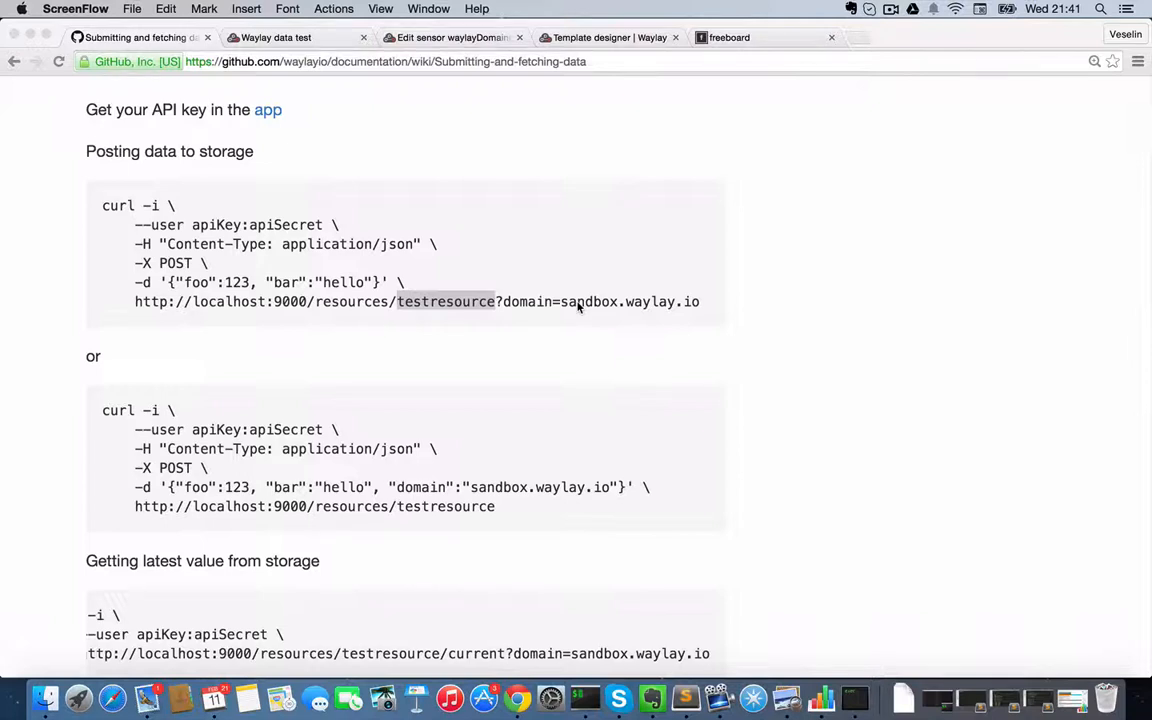
pyautogui.click(572, 280)
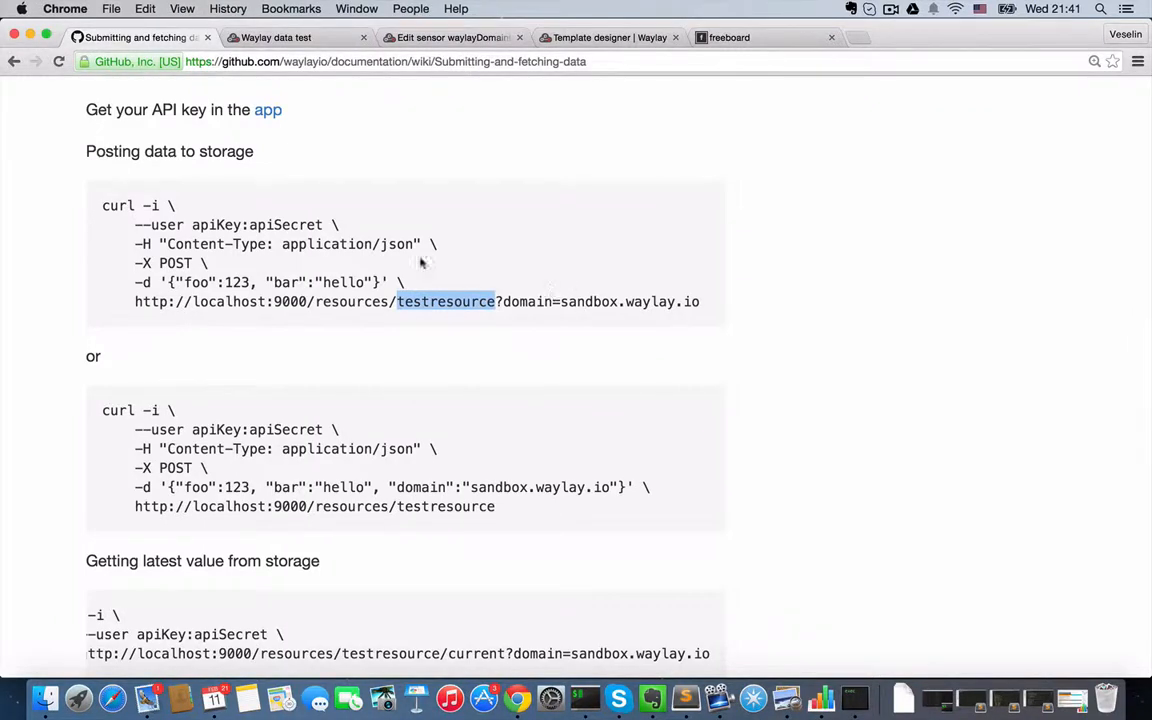
pyautogui.click(705, 301)
pyautogui.moveTo(705, 301); pyautogui.dragTo(503, 303)
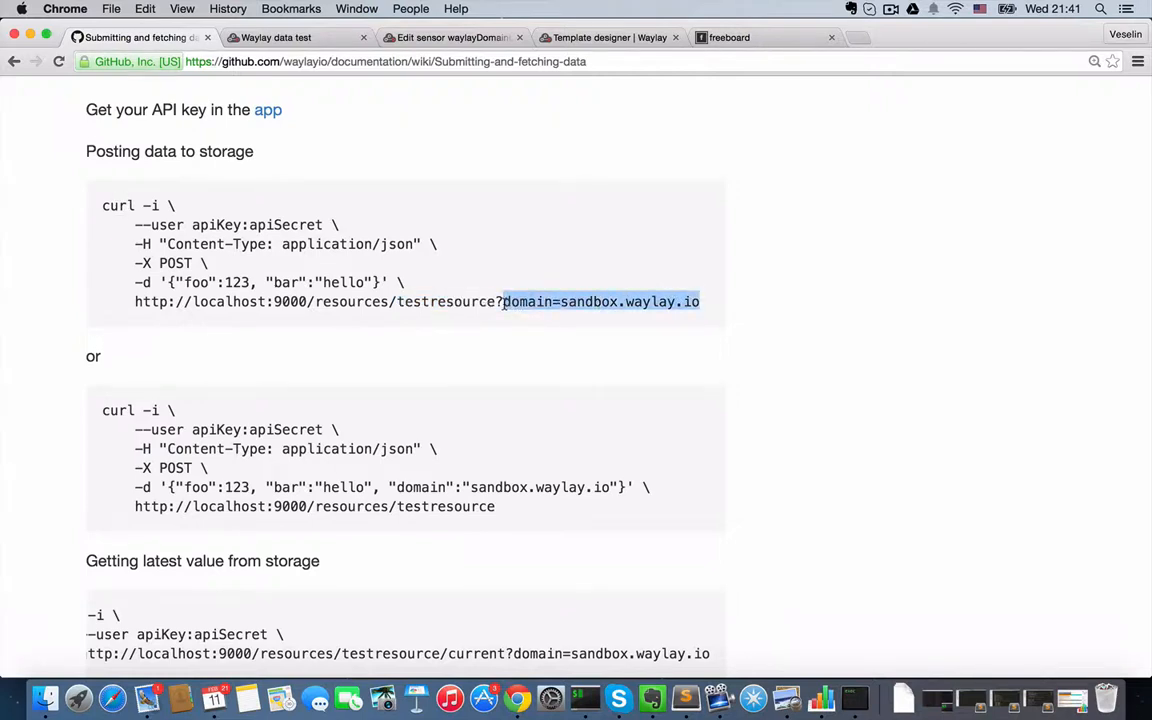
pyautogui.moveTo(134, 224); pyautogui.dragTo(354, 218)
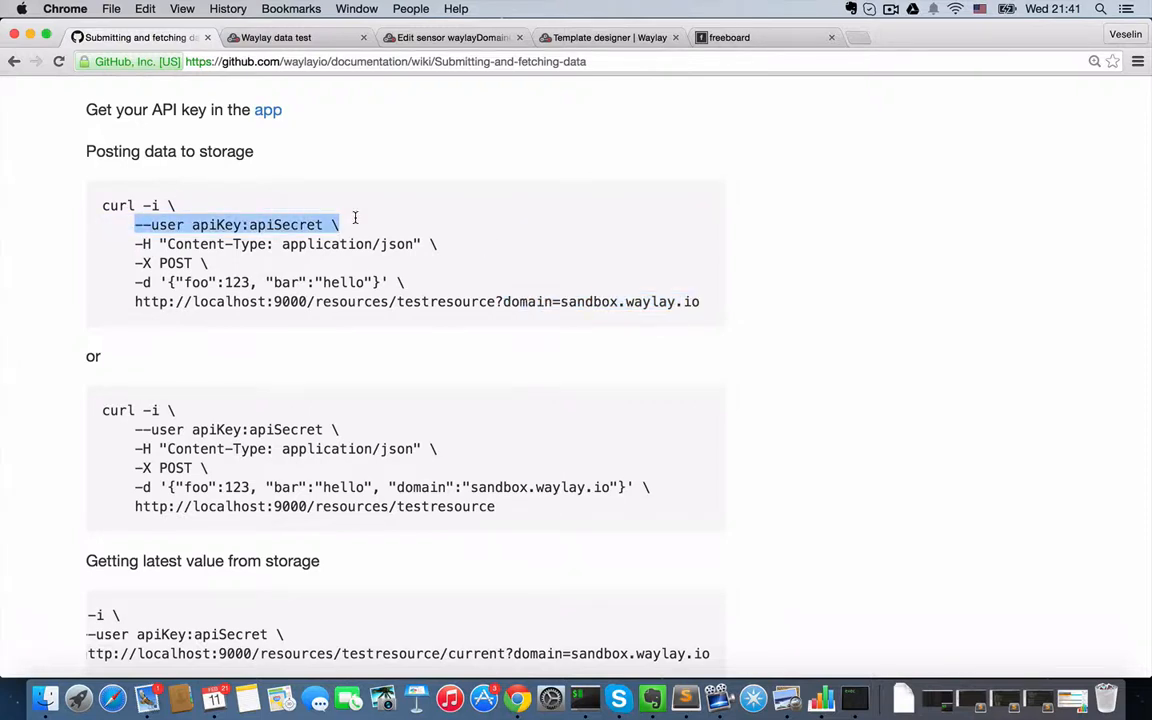
pyautogui.doubleClick(448, 302)
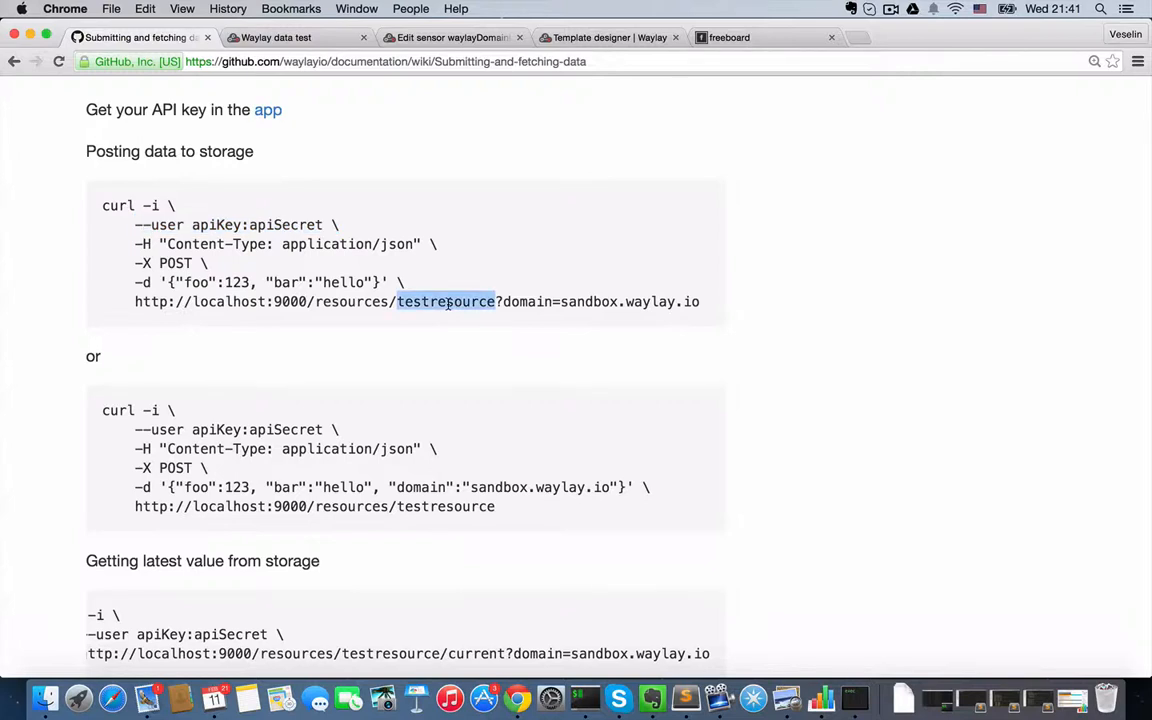
pyautogui.moveTo(400, 283); pyautogui.dragTo(128, 284)
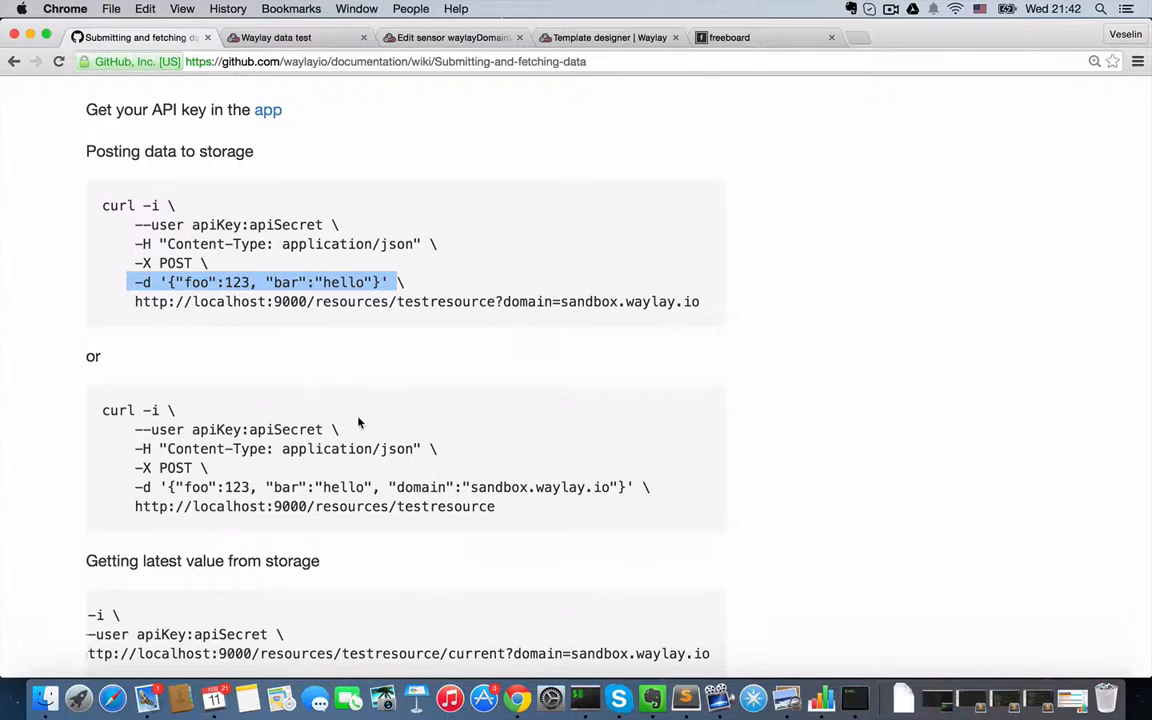
pyautogui.scroll(-4, 358, 422)
pyautogui.scroll(-15, 358, 422)
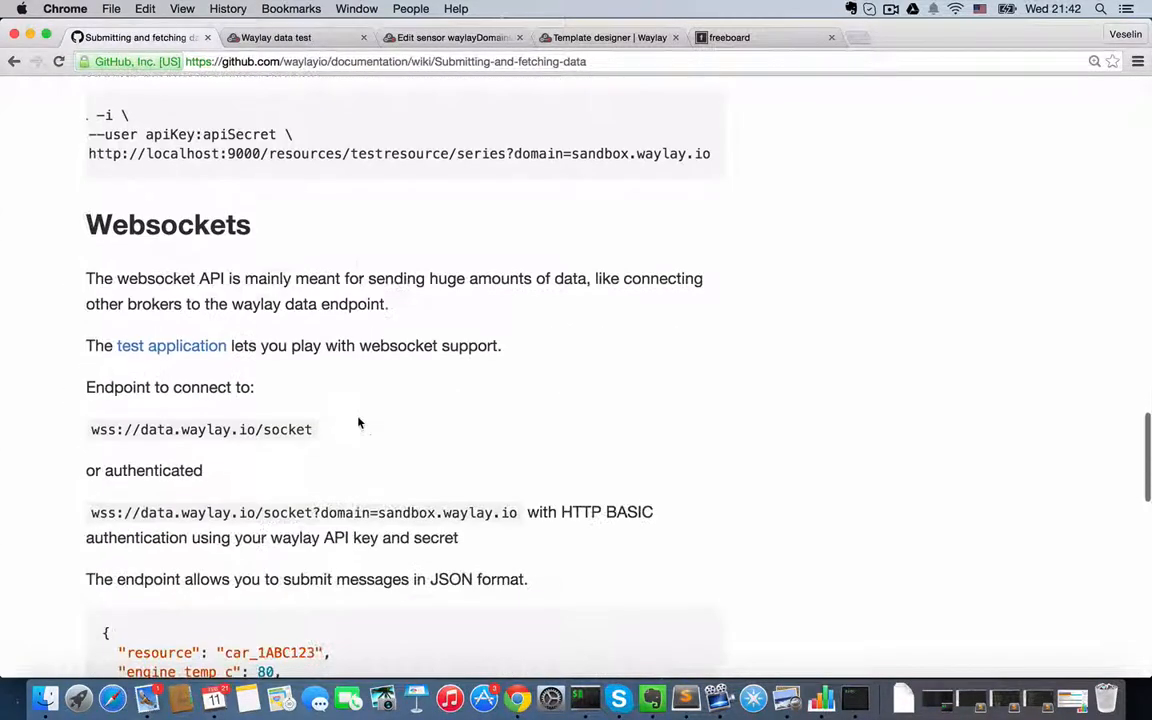
pyautogui.scroll(-10, 358, 420)
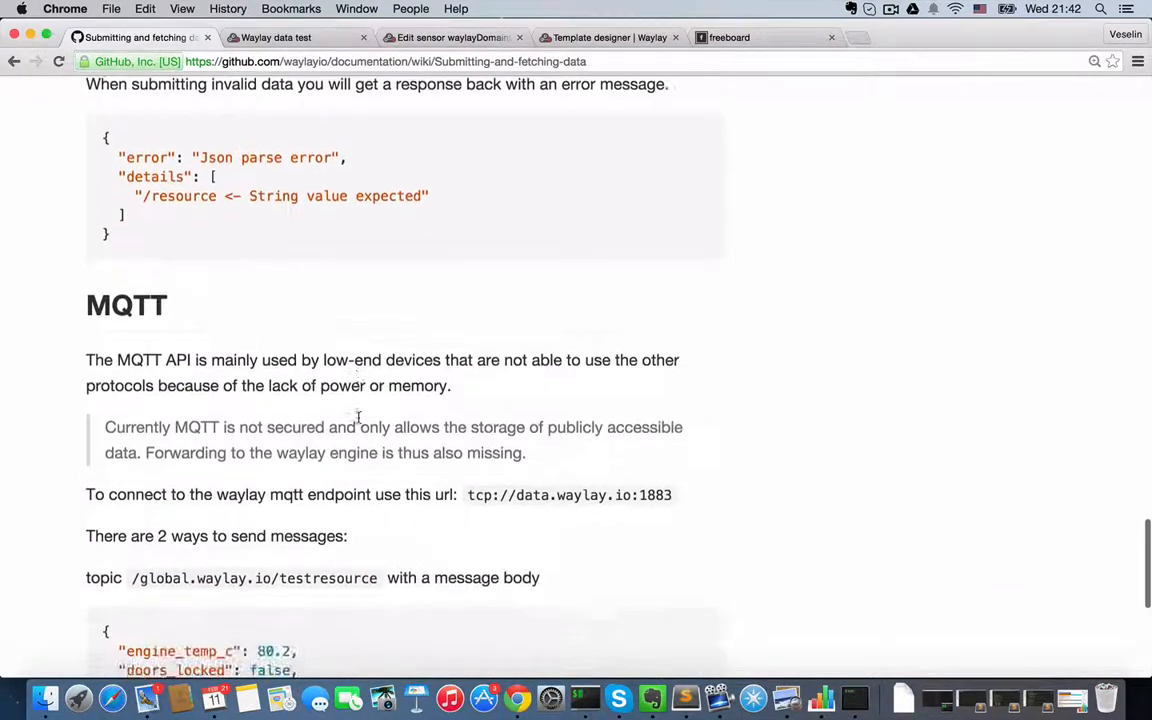
pyautogui.scroll(20, 358, 422)
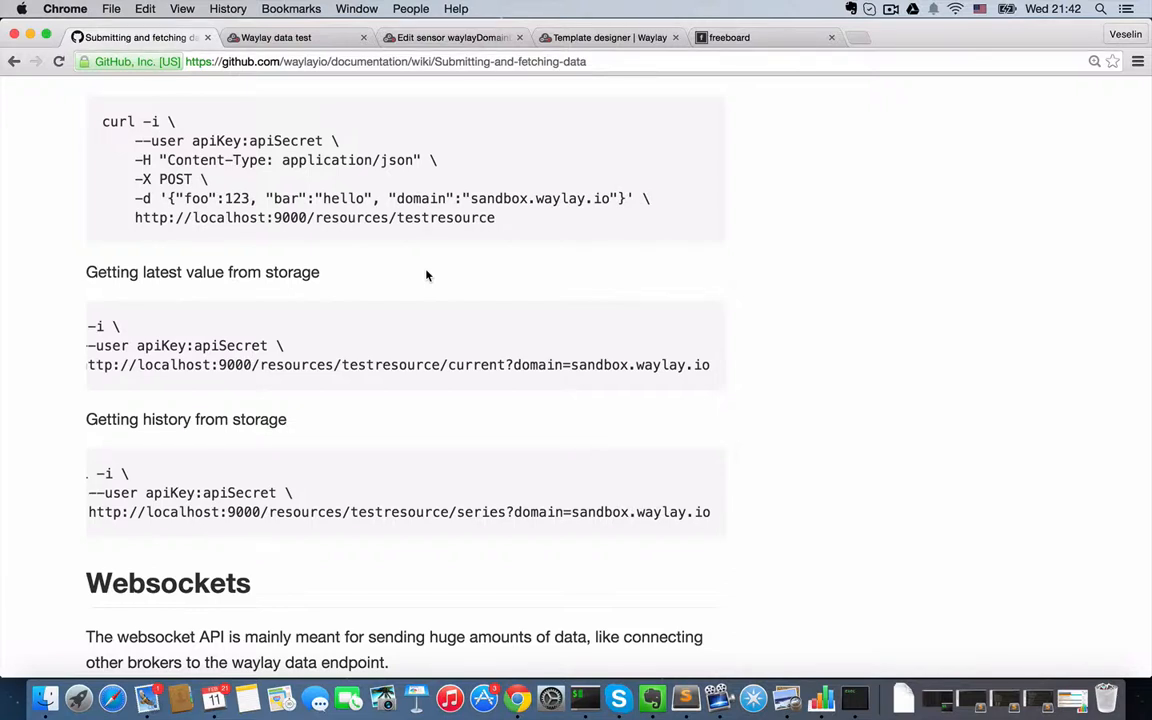
# - On the Waylay data test page, set the hvac1 message's temperature to 30 and pressure to 101, and send it
pyautogui.click(296, 40)
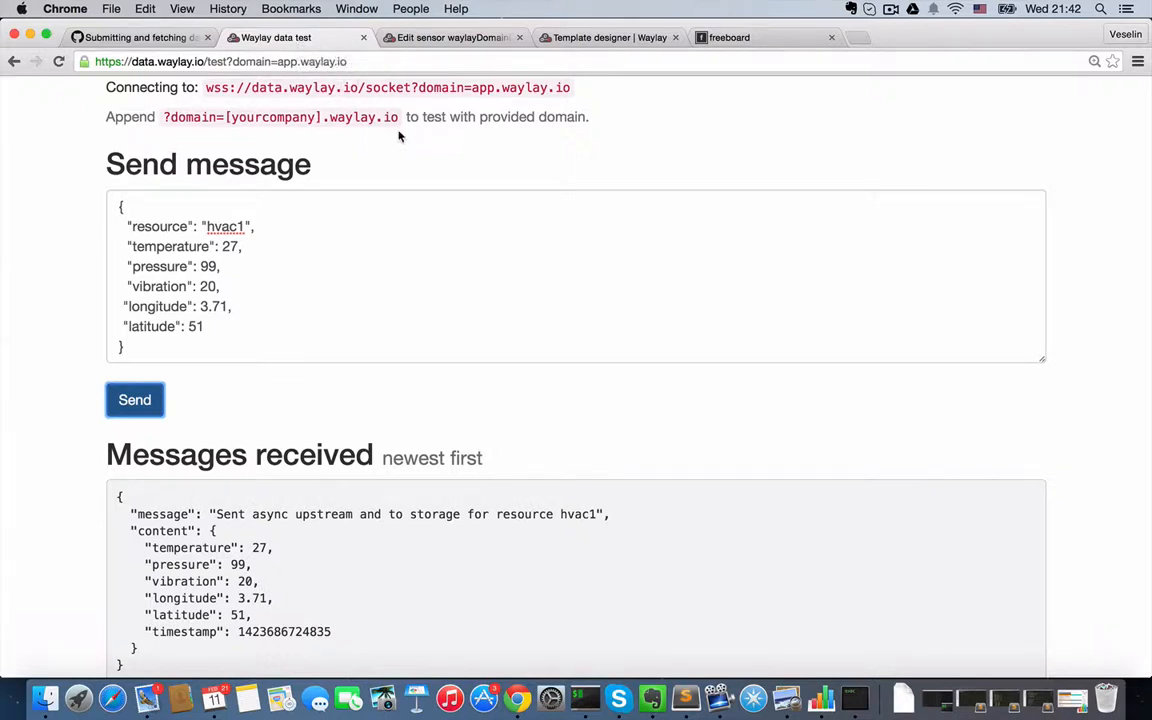
pyautogui.moveTo(278, 62); pyautogui.dragTo(346, 62)
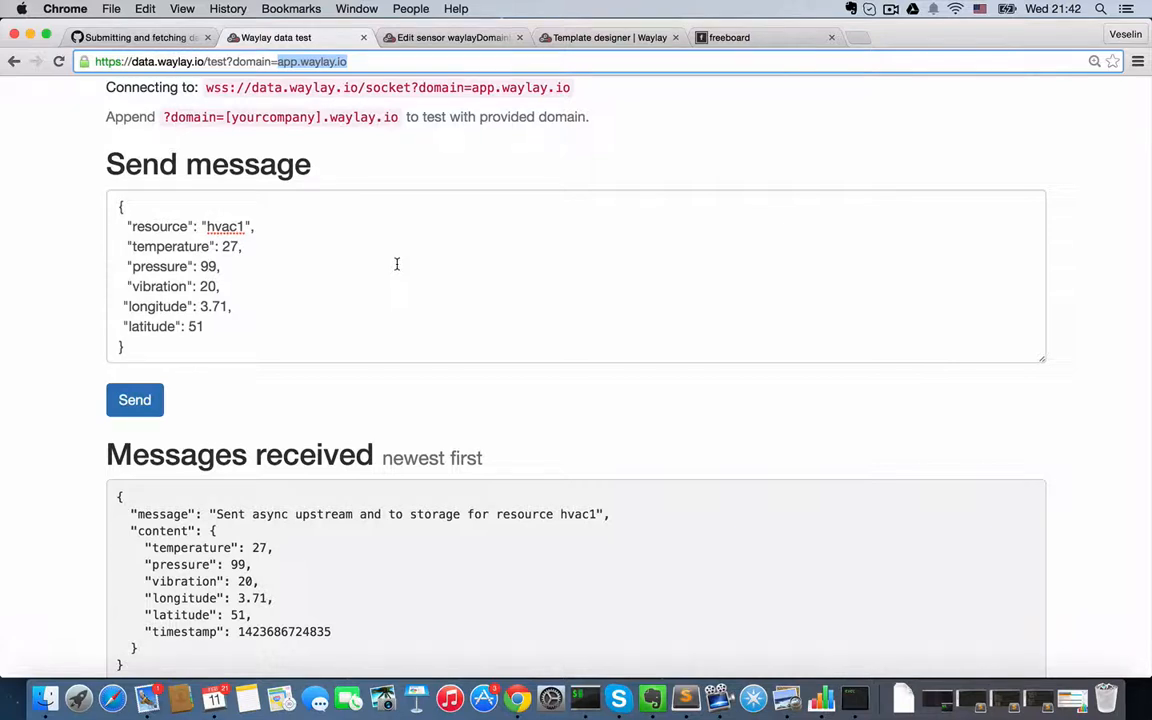
pyautogui.click(224, 227)
pyautogui.doubleClick(224, 227)
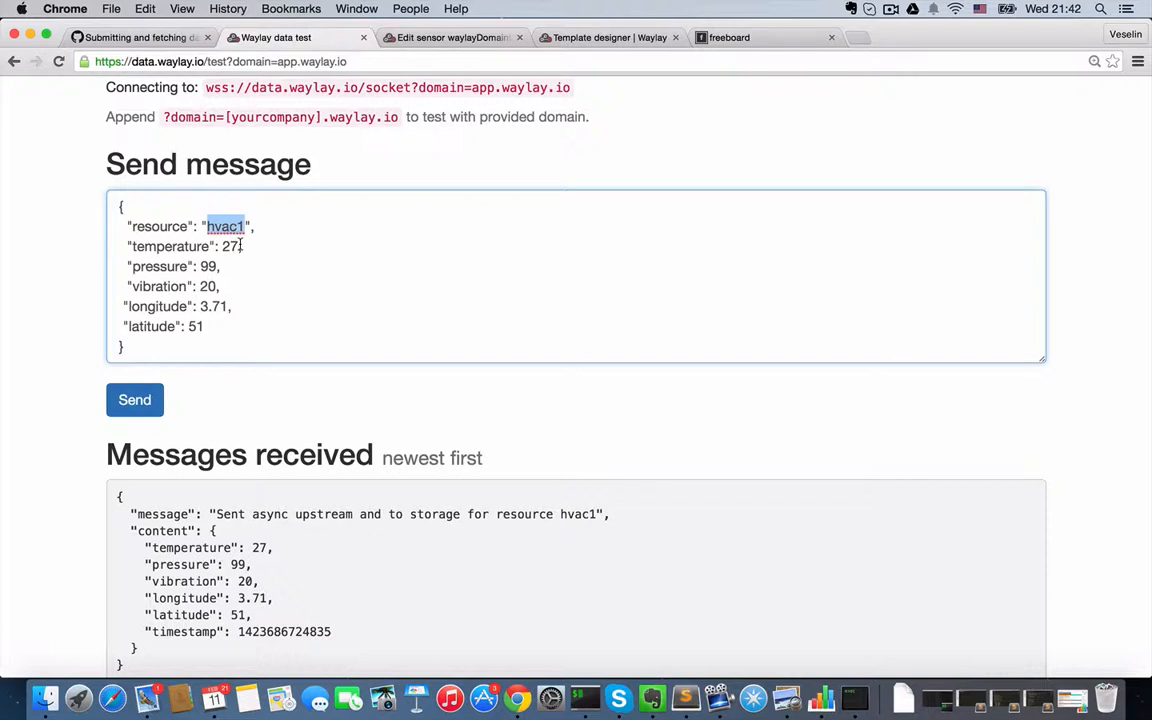
pyautogui.doubleClick(224, 246)
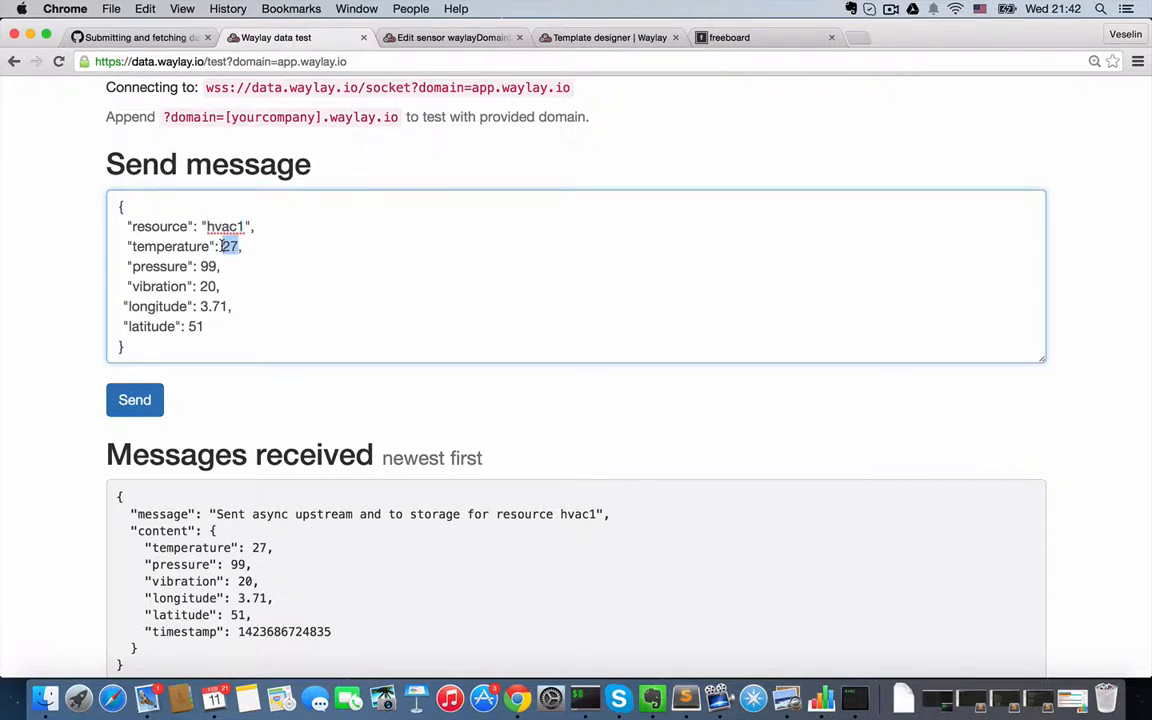
pyautogui.write('30')
pyautogui.doubleClick(208, 266)
pyautogui.write('101')
pyautogui.click(134, 402)
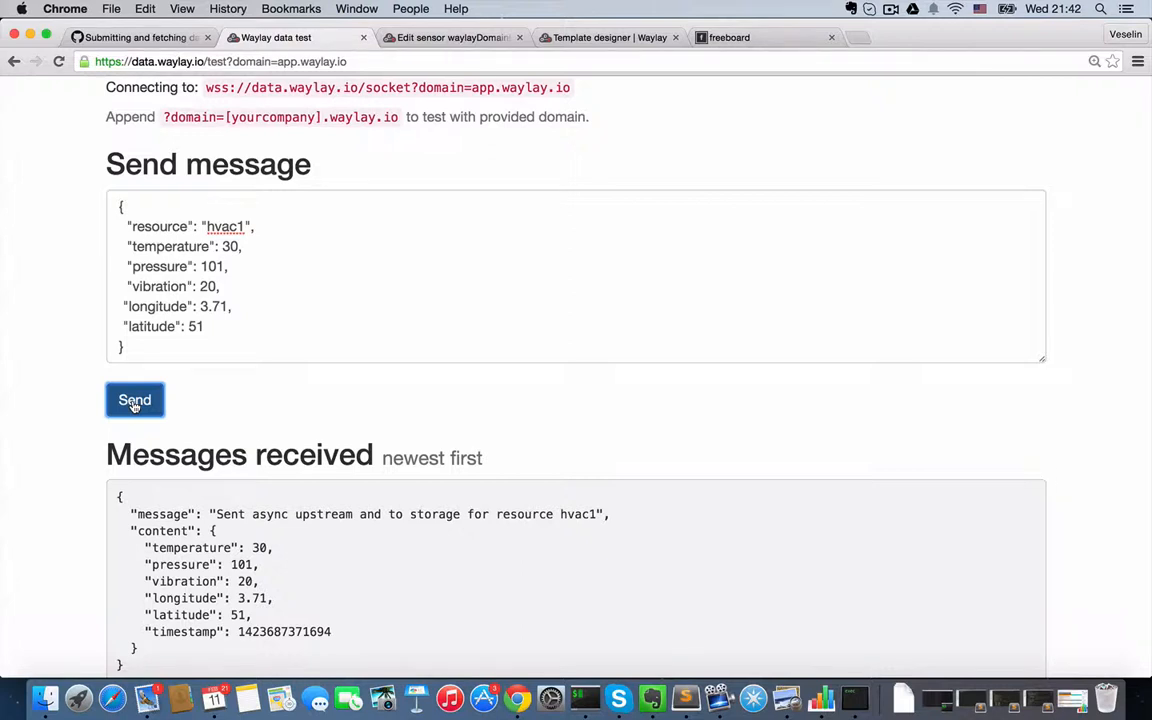
pyautogui.doubleClick(227, 228)
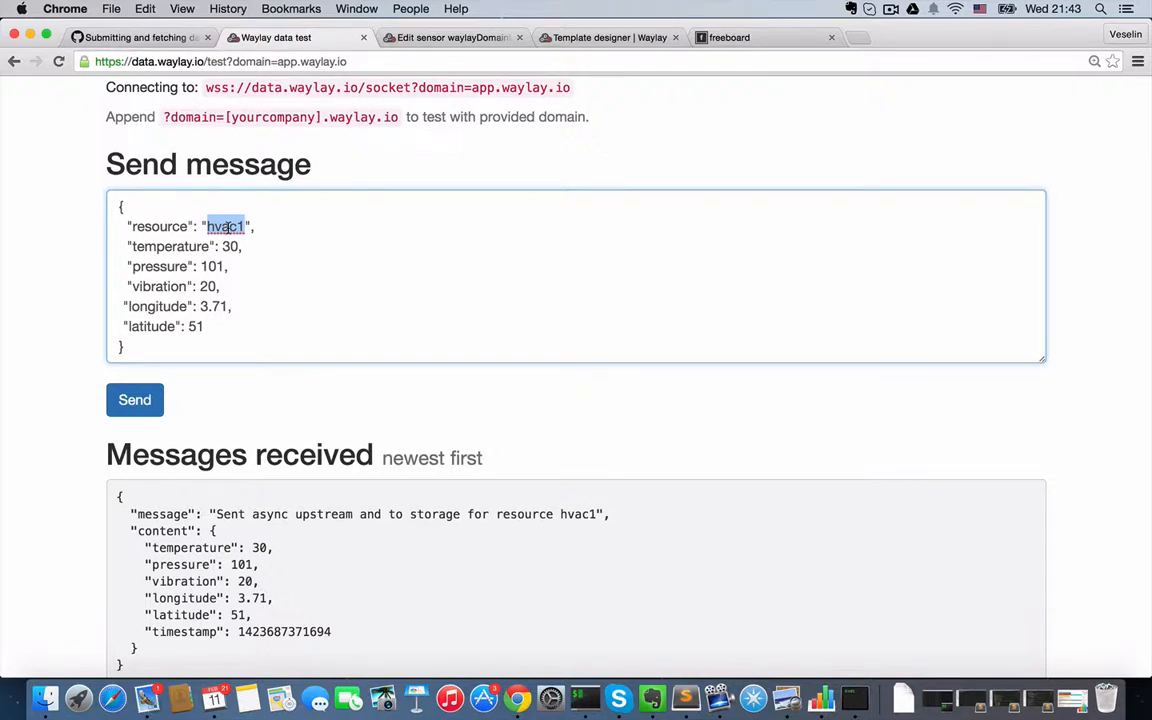
# - Leave the sensor script editor for the sensor list and open the details of the waylayDomainLatestValue sensor
pyautogui.click(443, 37)
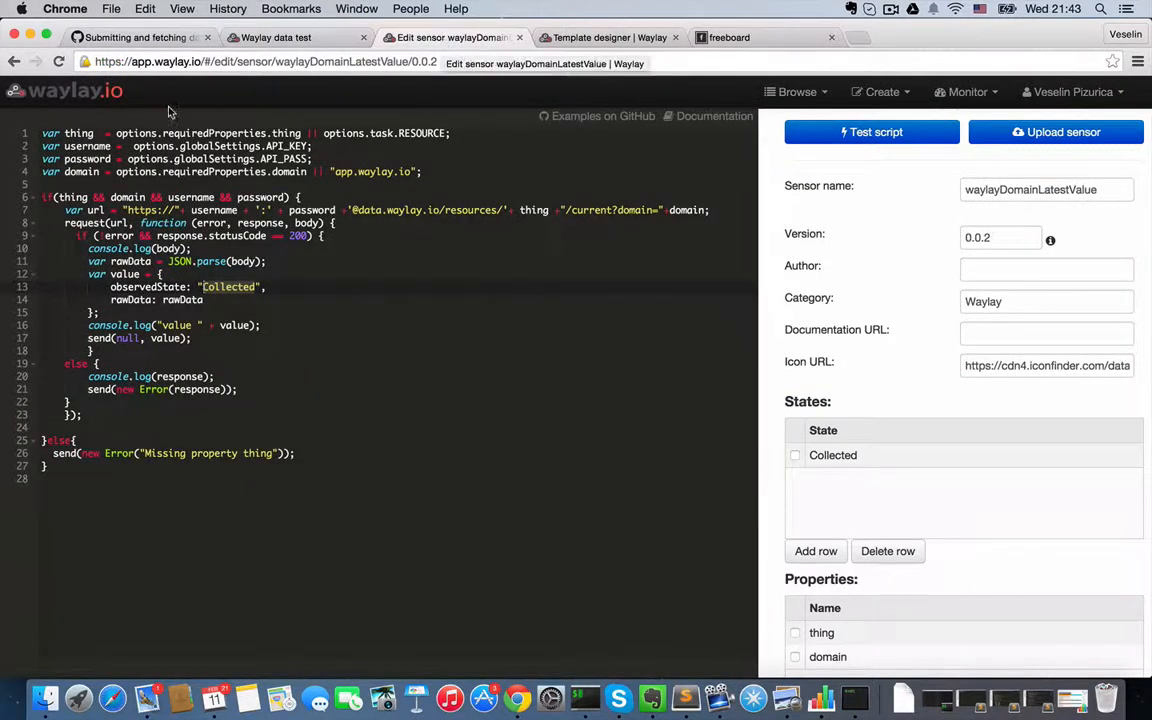
pyautogui.click(75, 91)
pyautogui.click(693, 251)
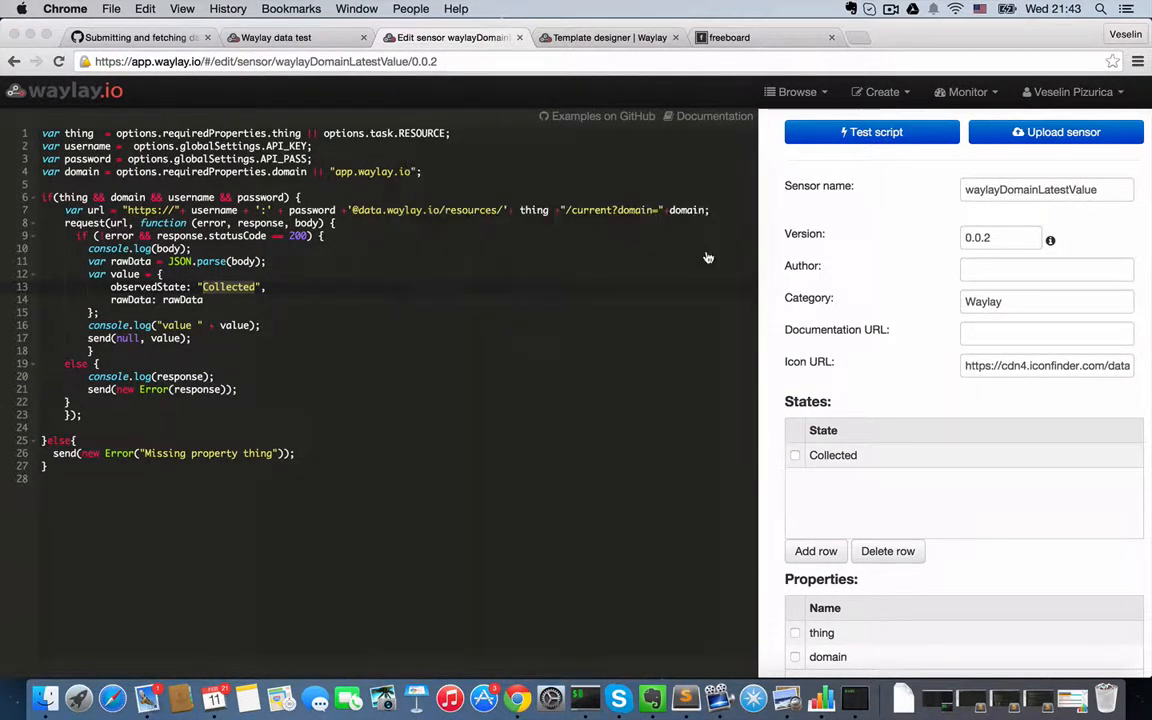
pyautogui.click(751, 216)
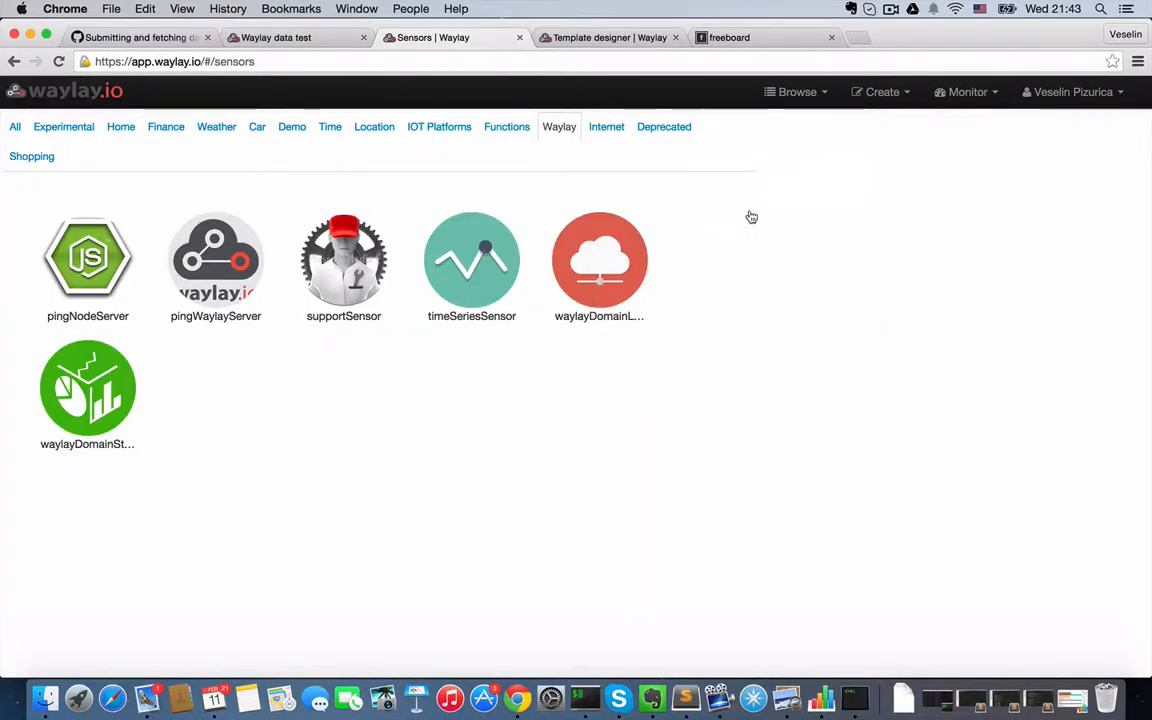
pyautogui.click(633, 281)
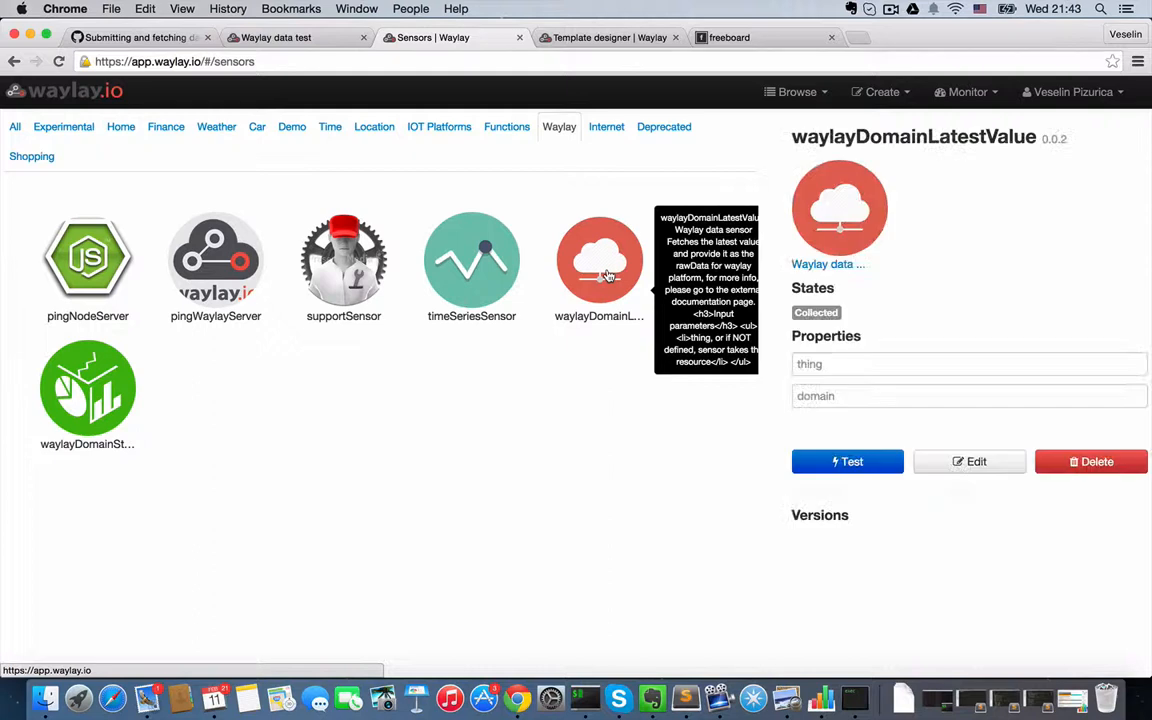
# - Test the waylayDomainLatestValue sensor with hvac1 as its thing property and examine the returned raw data
pyautogui.click(821, 362)
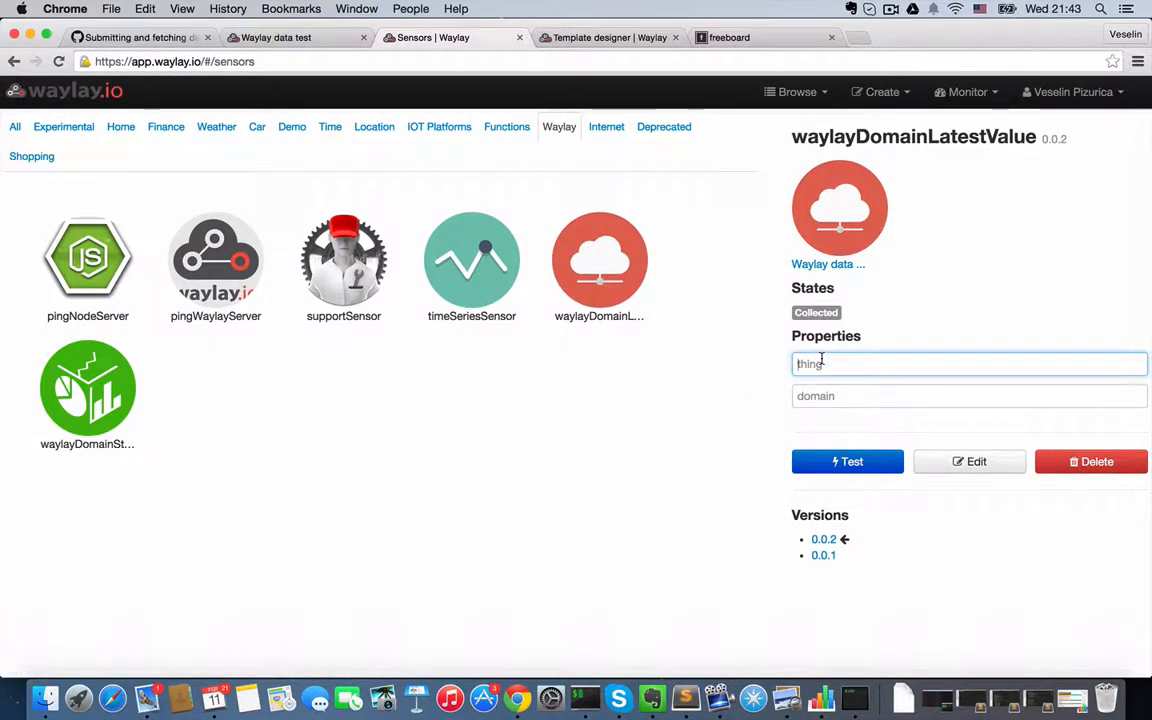
pyautogui.write('hvac1')
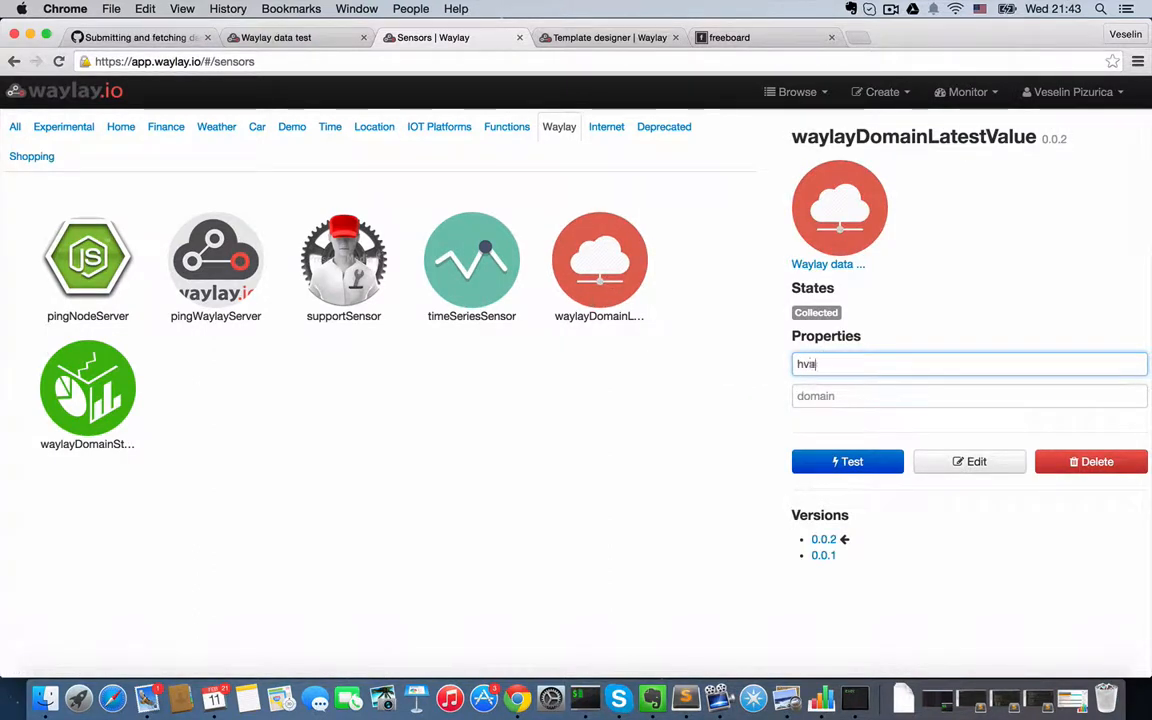
pyautogui.click(868, 465)
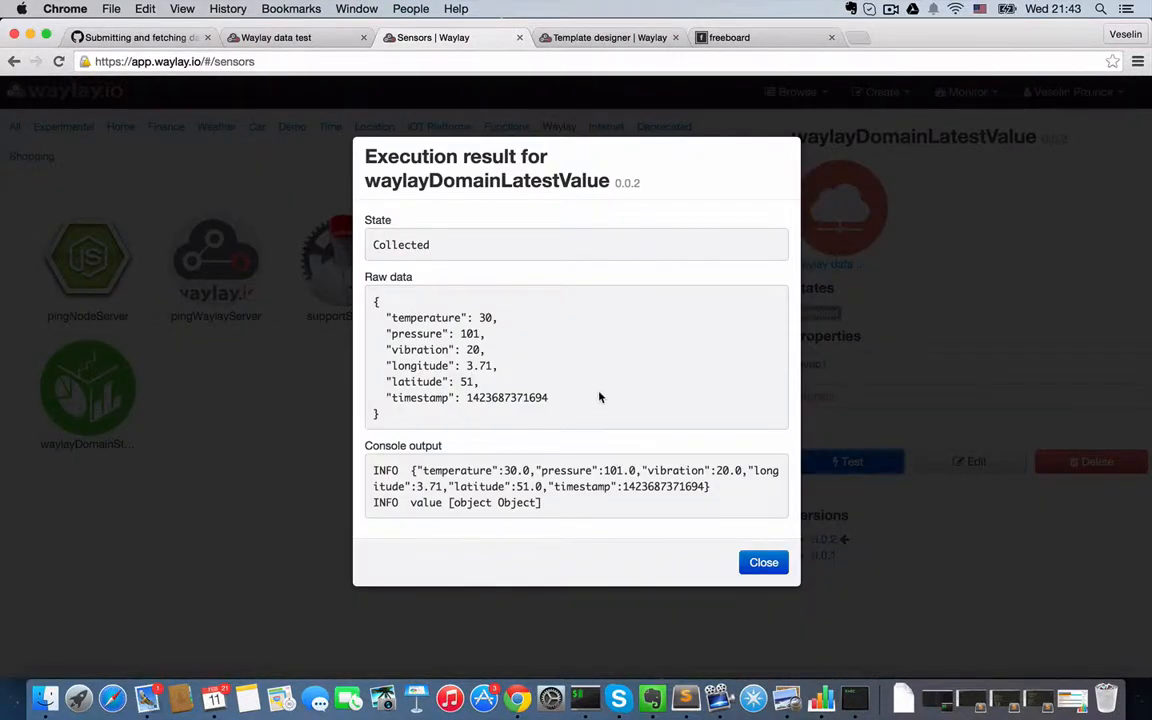
pyautogui.moveTo(386, 317); pyautogui.dragTo(602, 394)
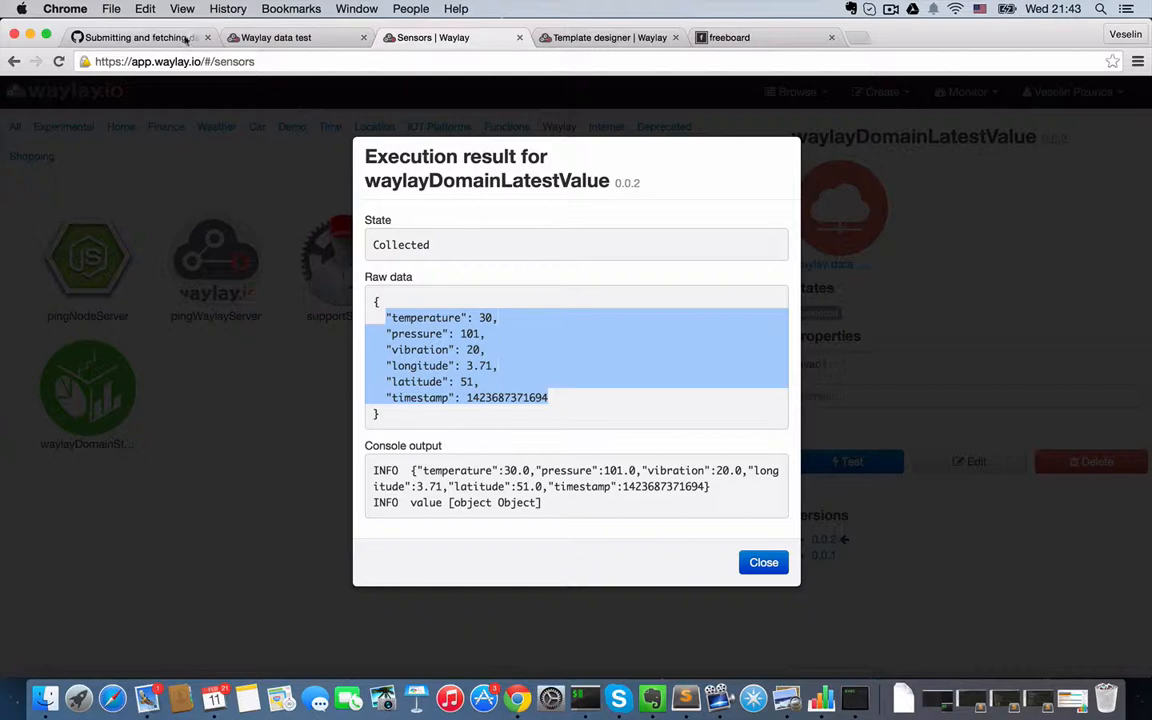
# - Return to the data test page, set the hvac1 message's temperature to 23, and send it
pyautogui.click(272, 37)
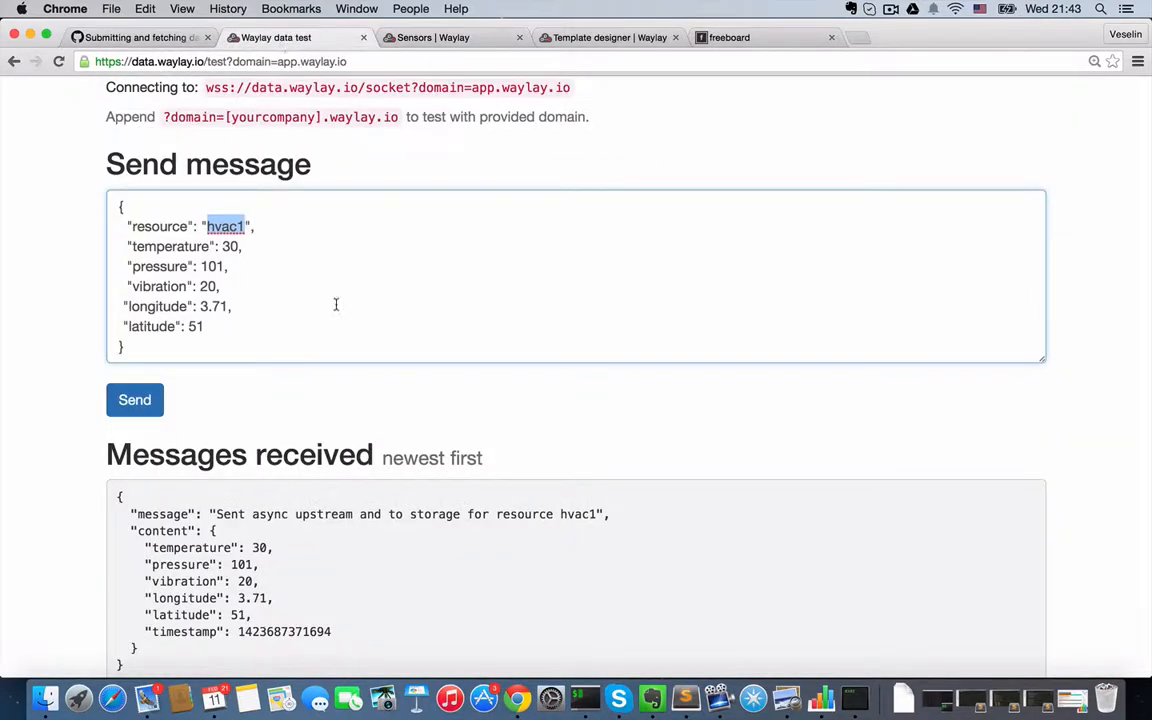
pyautogui.click(232, 247)
pyautogui.doubleClick(232, 247)
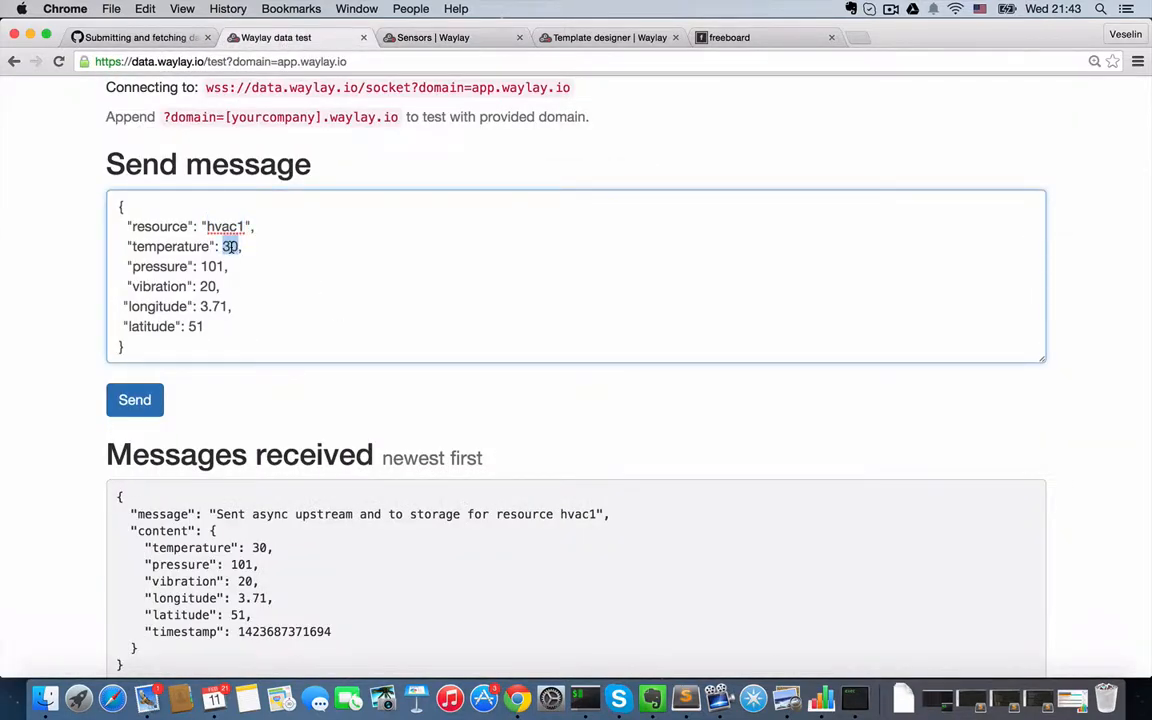
pyautogui.write('23')
pyautogui.click(134, 404)
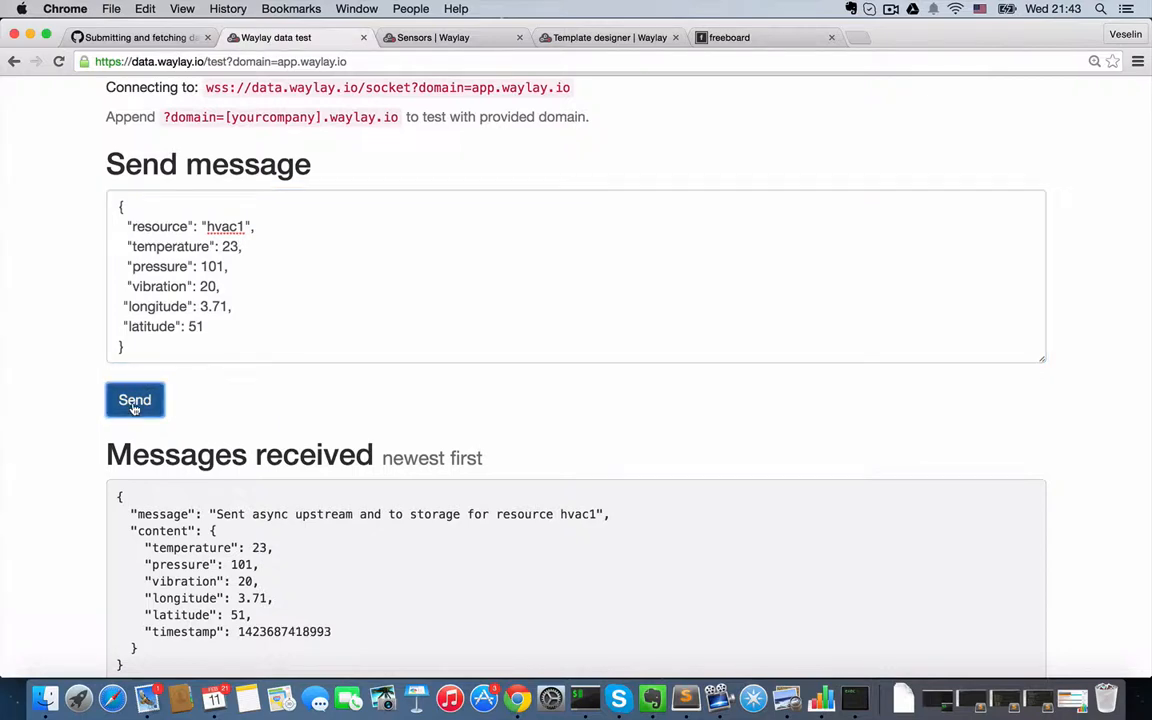
# - Rerun the waylayDomainLatestValue test for hvac1, check the temperature in the raw data, and close the result
pyautogui.click(440, 40)
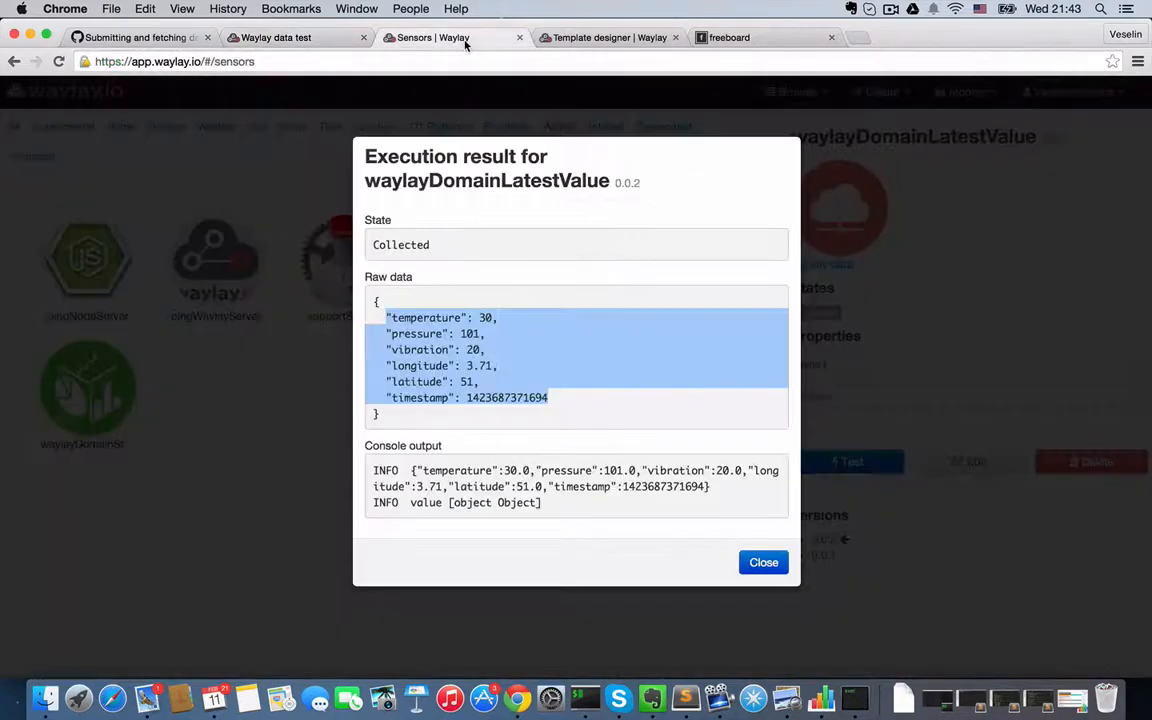
pyautogui.click(753, 560)
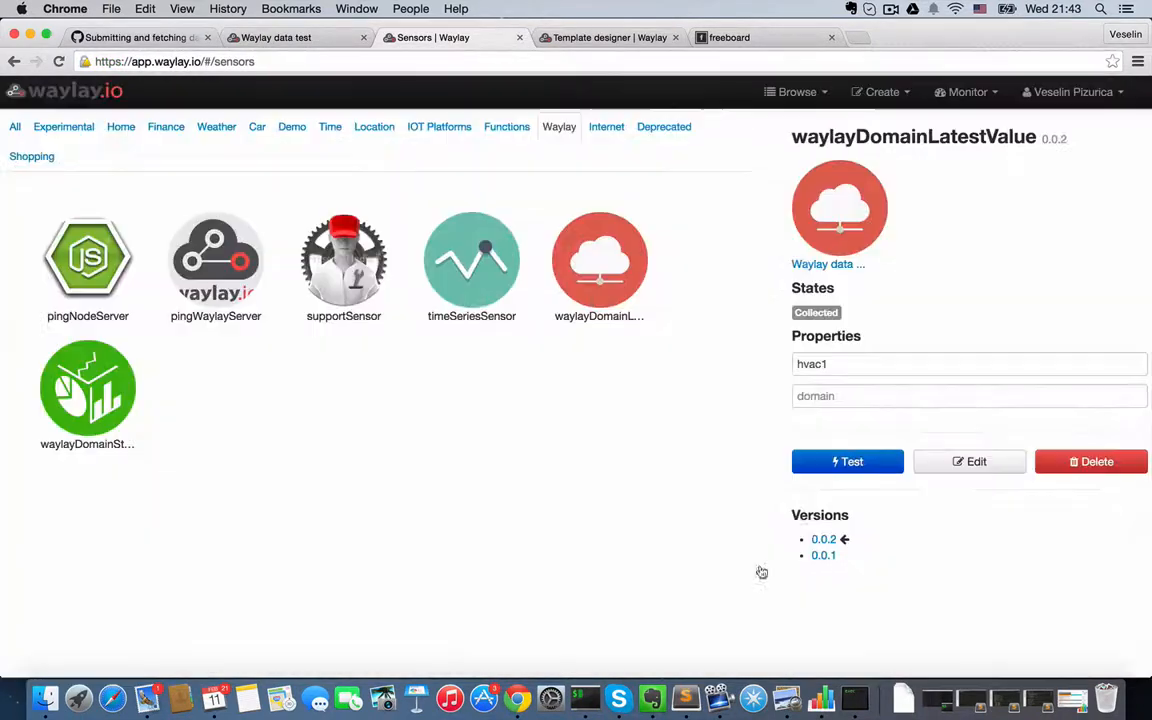
pyautogui.click(850, 465)
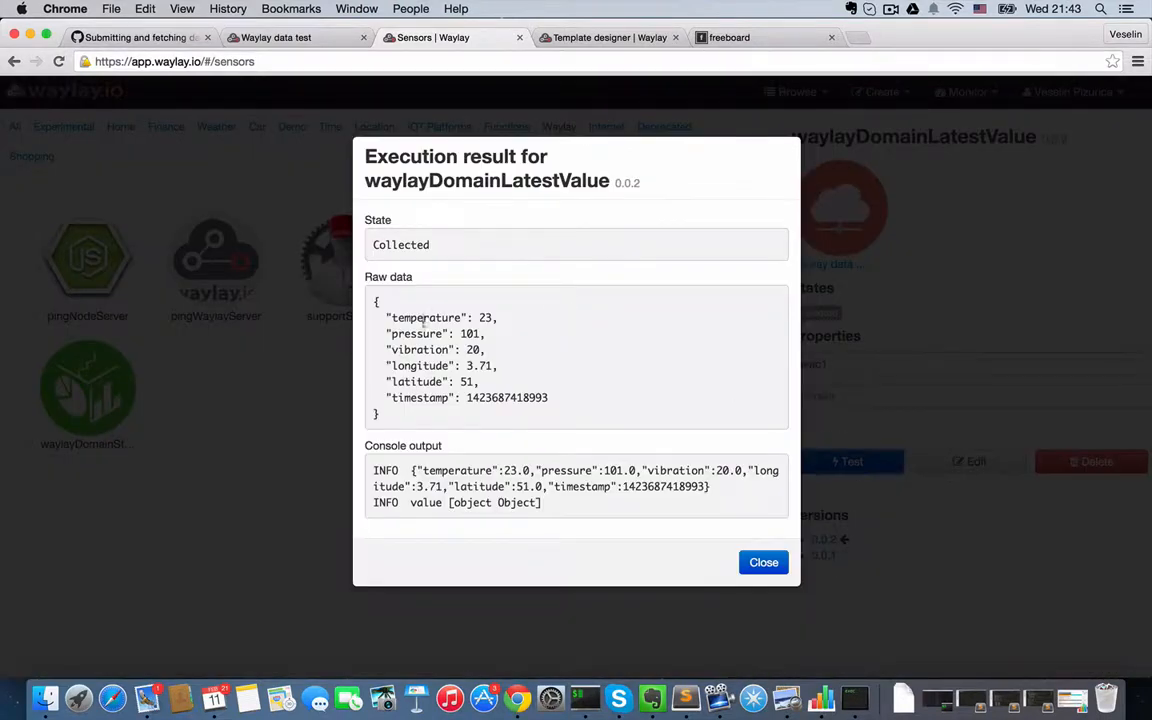
pyautogui.moveTo(531, 322); pyautogui.dragTo(560, 321)
pyautogui.click(761, 560)
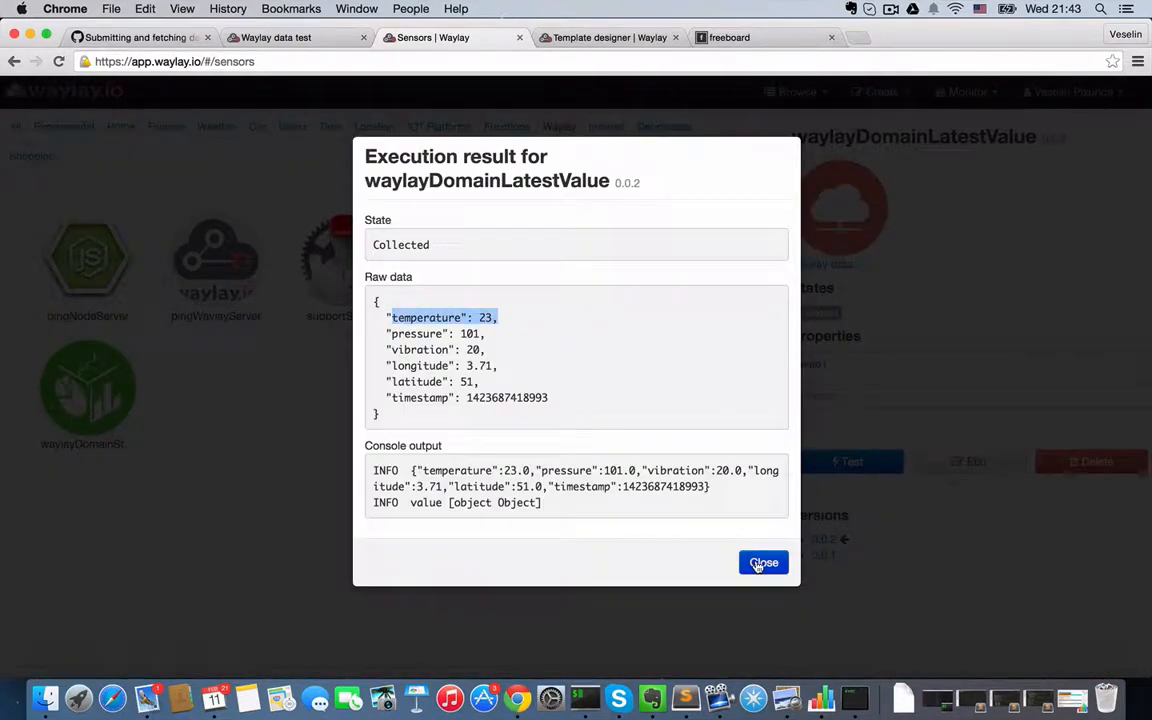
# - Open the waylayDomainLatestValue script for editing and examine its request URL, default domain, and API username and password variables
pyautogui.click(977, 462)
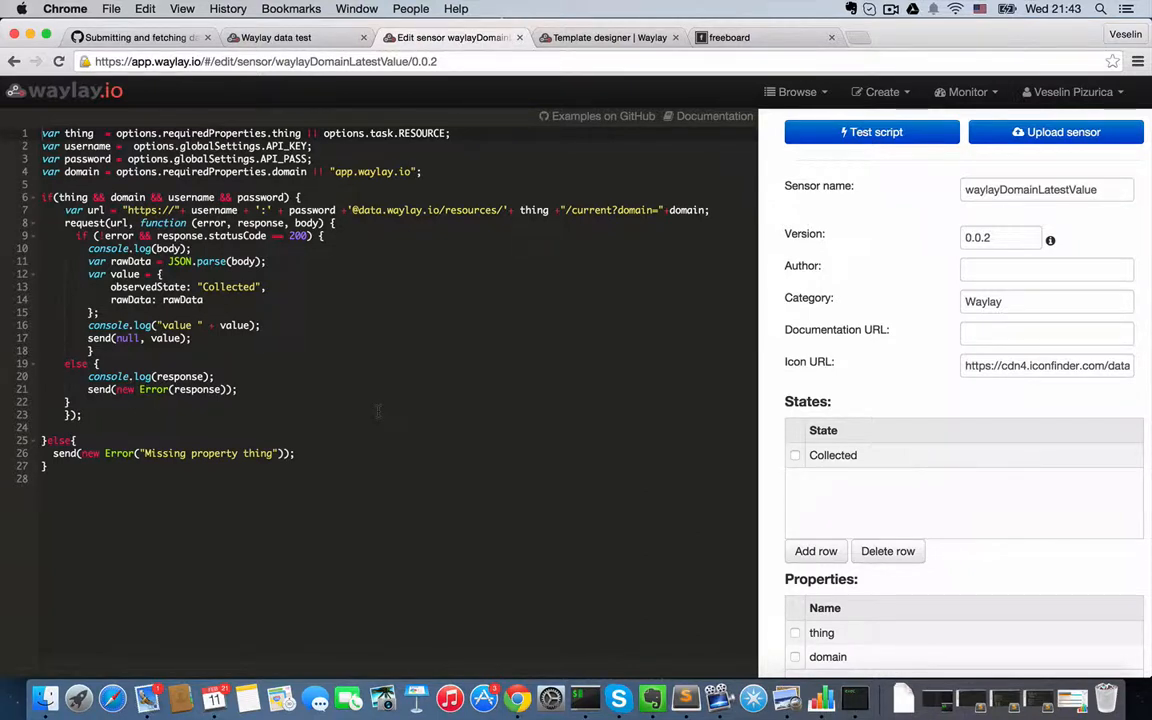
pyautogui.moveTo(352, 212); pyautogui.dragTo(446, 212)
pyautogui.doubleClick(450, 211)
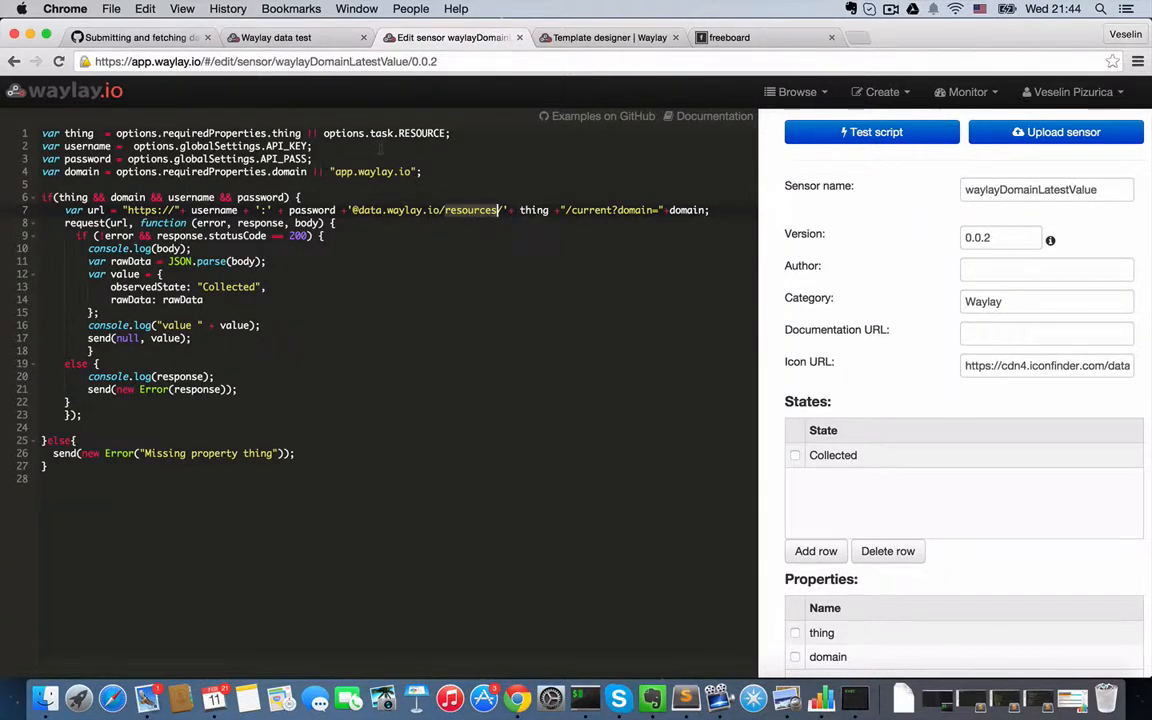
pyautogui.click(536, 211)
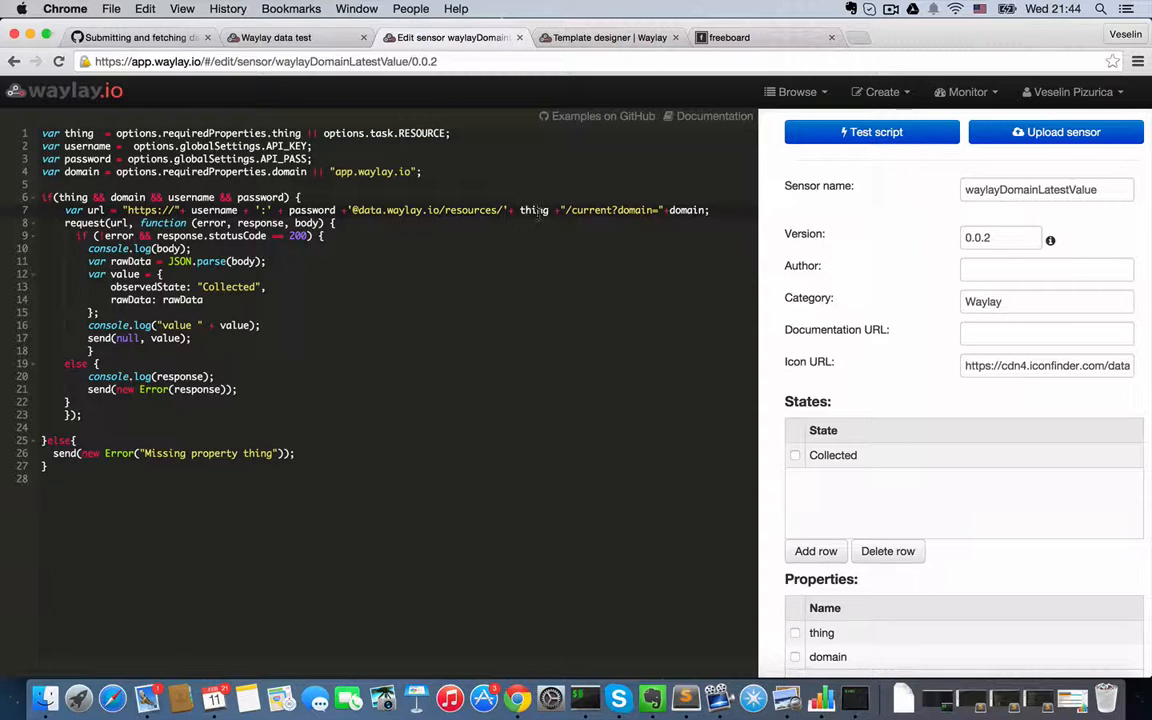
pyautogui.doubleClick(693, 210)
pyautogui.doubleClick(608, 210)
pyautogui.moveTo(322, 171); pyautogui.dragTo(423, 172)
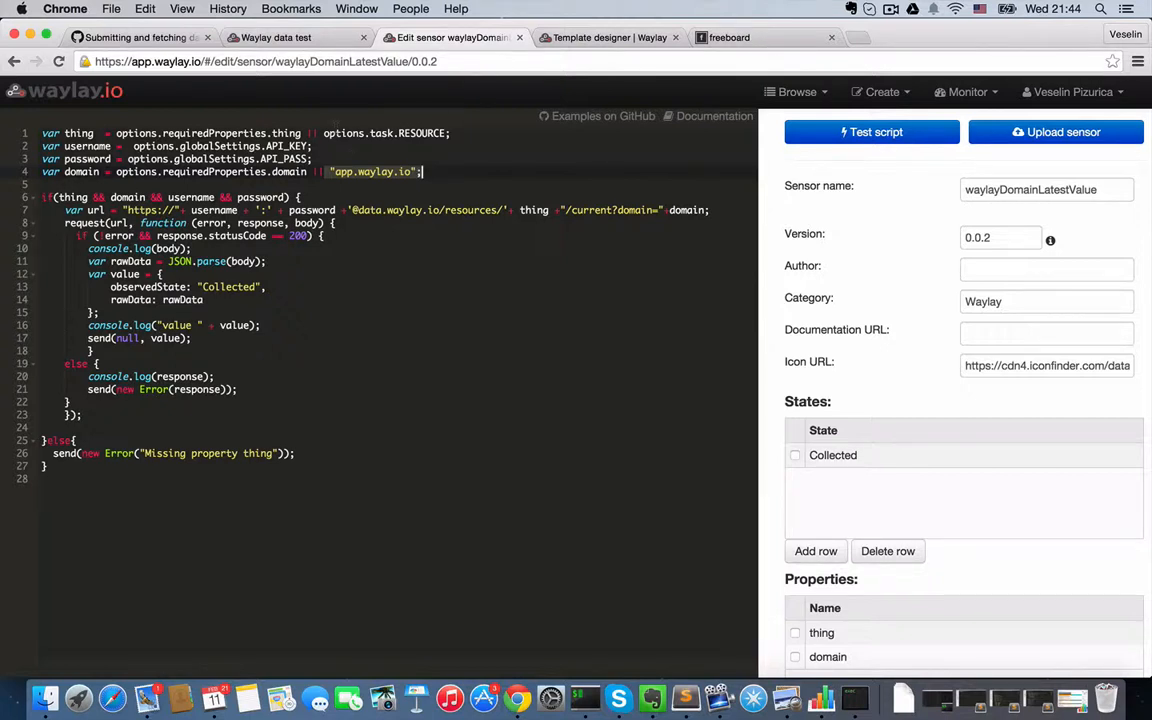
pyautogui.moveTo(313, 159); pyautogui.dragTo(20, 146)
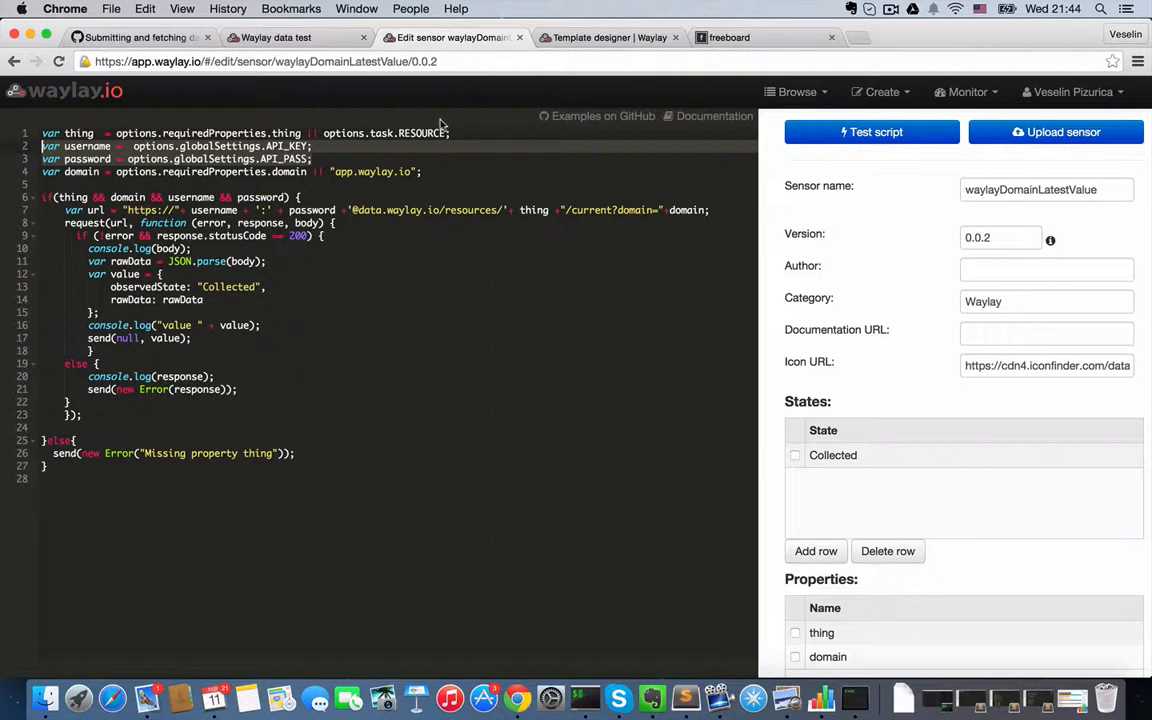
# - Examine how the script's thing variable is defined from the required property or the task's RESOURCE
pyautogui.doubleClick(420, 132)
pyautogui.moveTo(301, 132); pyautogui.dragTo(116, 132)
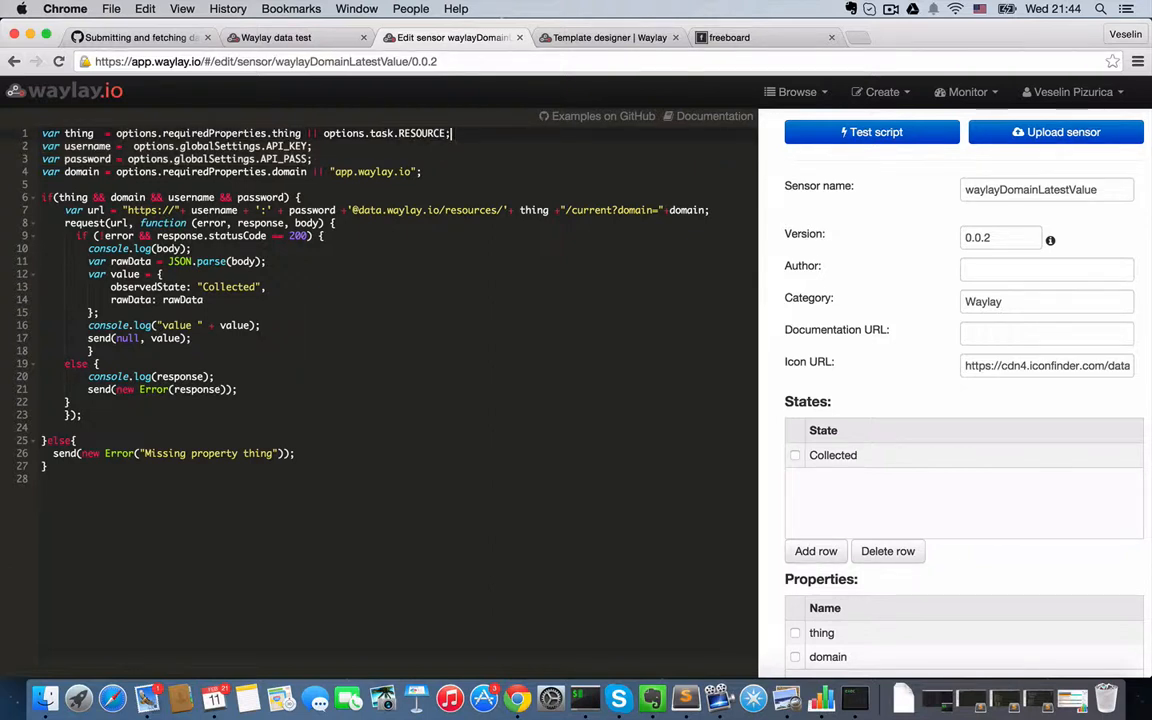
pyautogui.moveTo(451, 132); pyautogui.dragTo(323, 132)
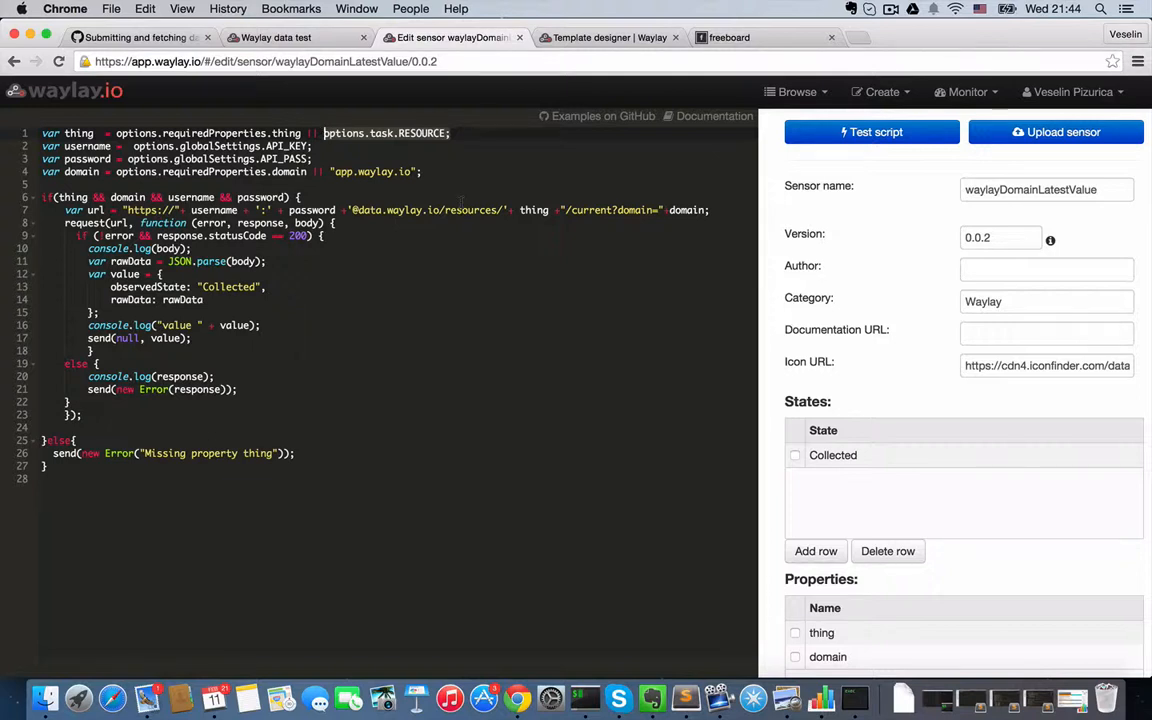
# - Test the waylayDomainLatestValue script with hvac1 as its thing property, check the raw data, and close the result
pyautogui.click(889, 136)
pyautogui.click(458, 231)
pyautogui.write('hva')
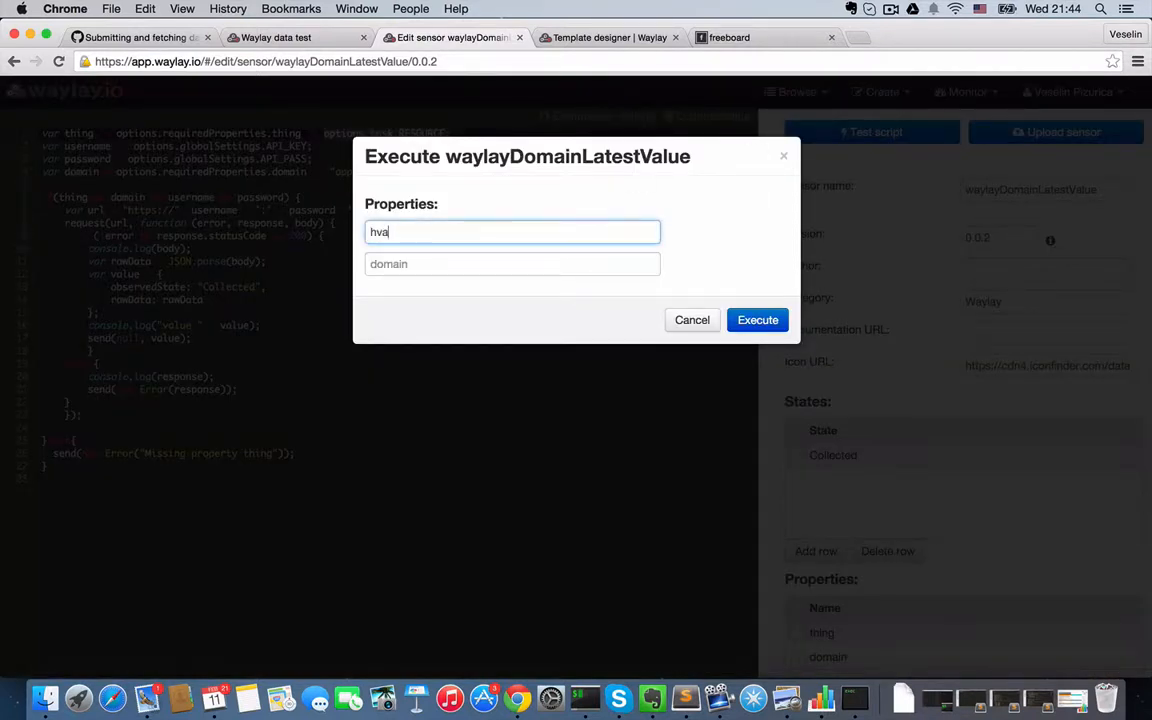
pyautogui.write('c1')
pyautogui.click(750, 321)
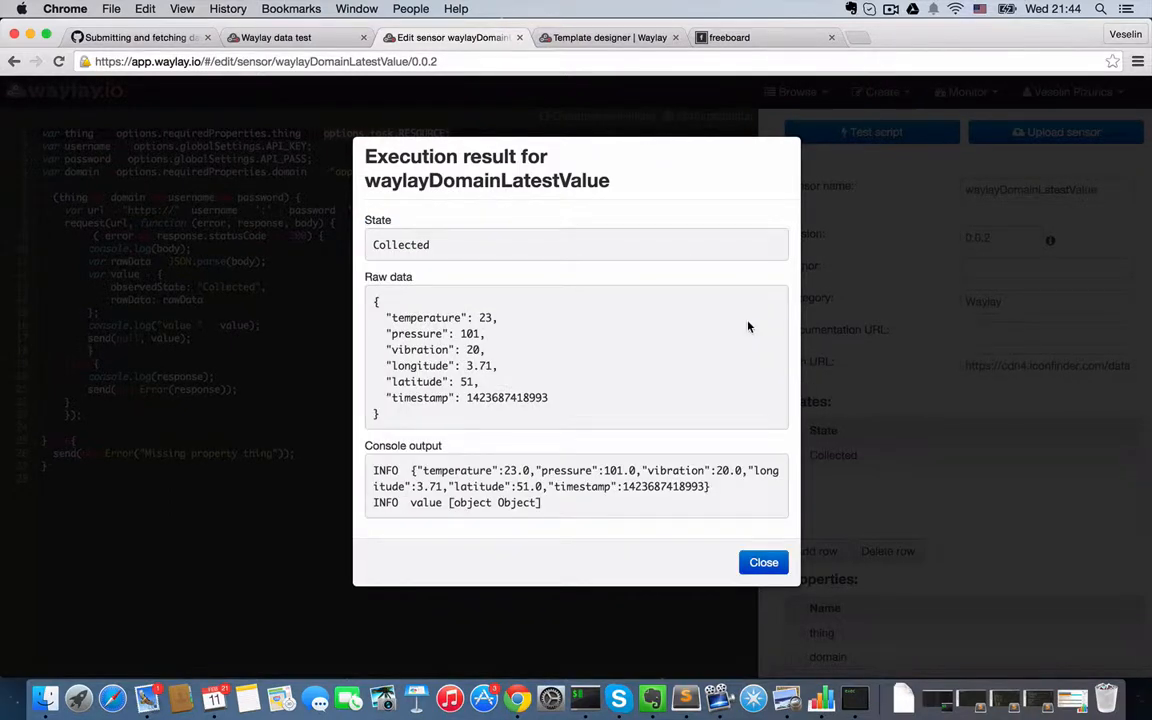
pyautogui.click(766, 562)
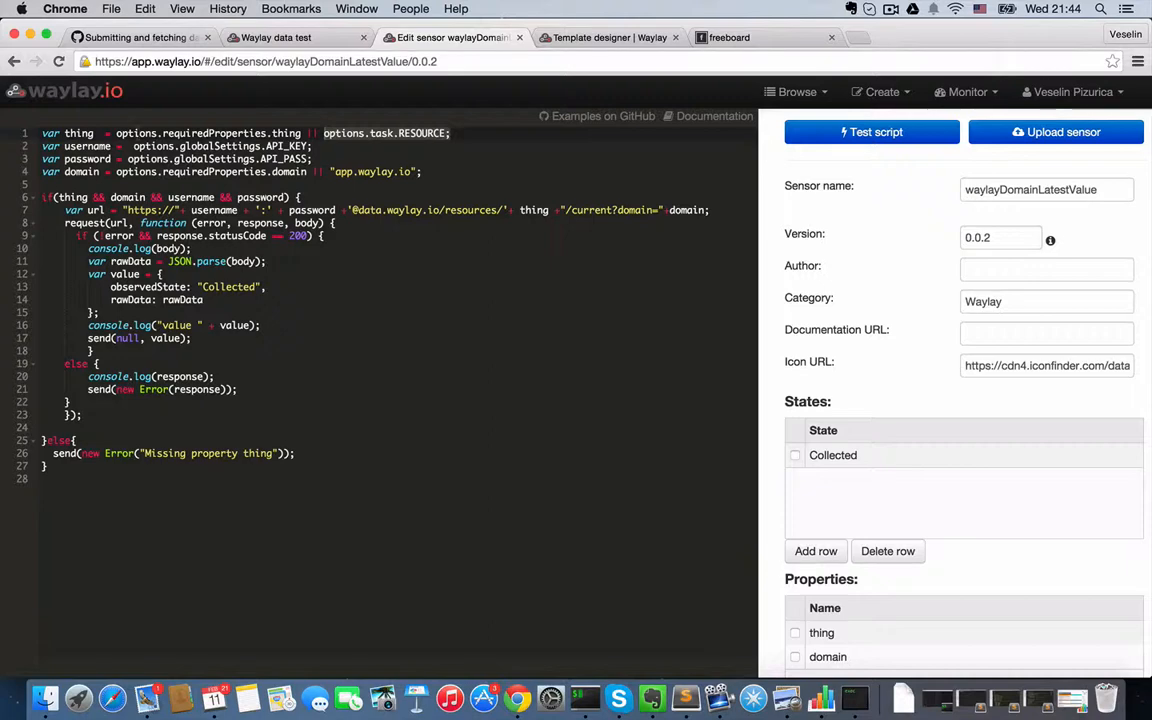
# - Leave this editor, open the waylayDomainStats sensor for editing, and examine its series request URL and statistics calculation code
pyautogui.click(60, 84)
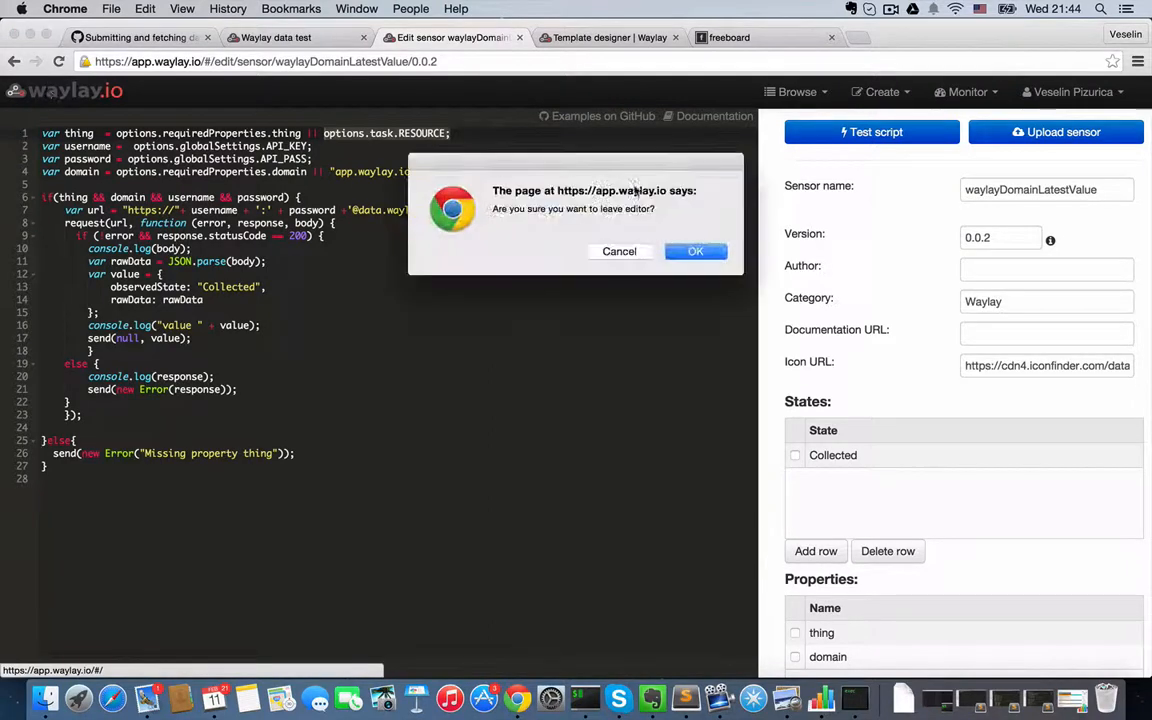
pyautogui.click(696, 251)
pyautogui.click(746, 219)
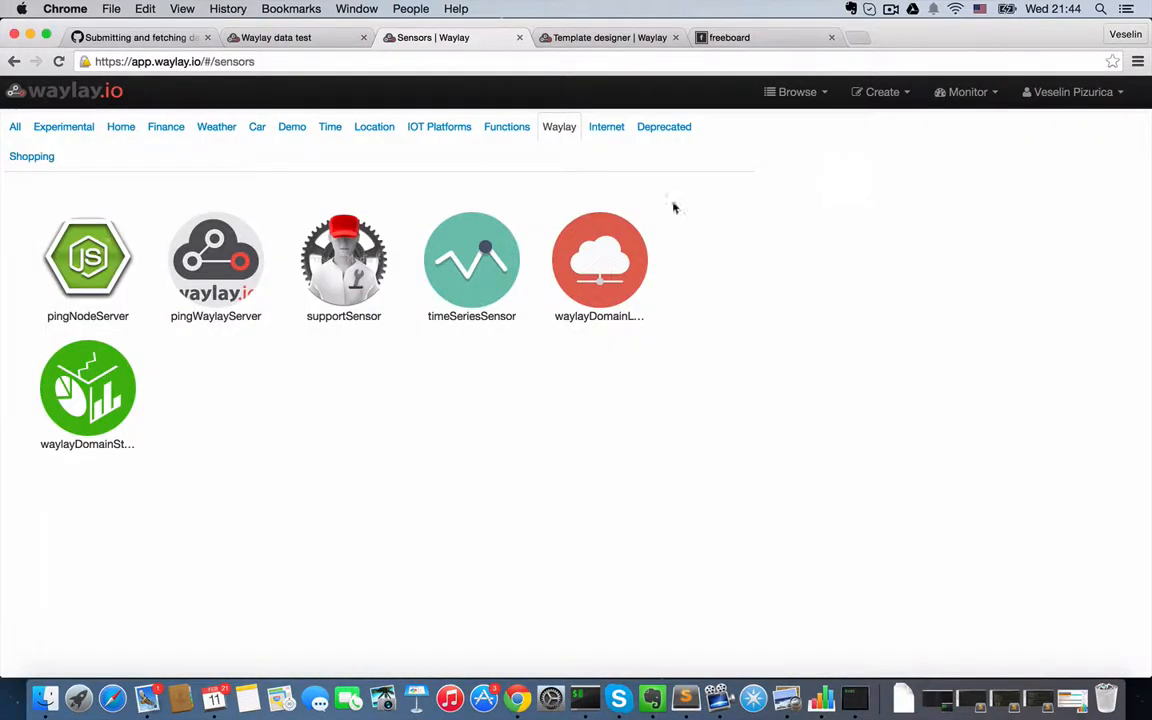
pyautogui.click(100, 408)
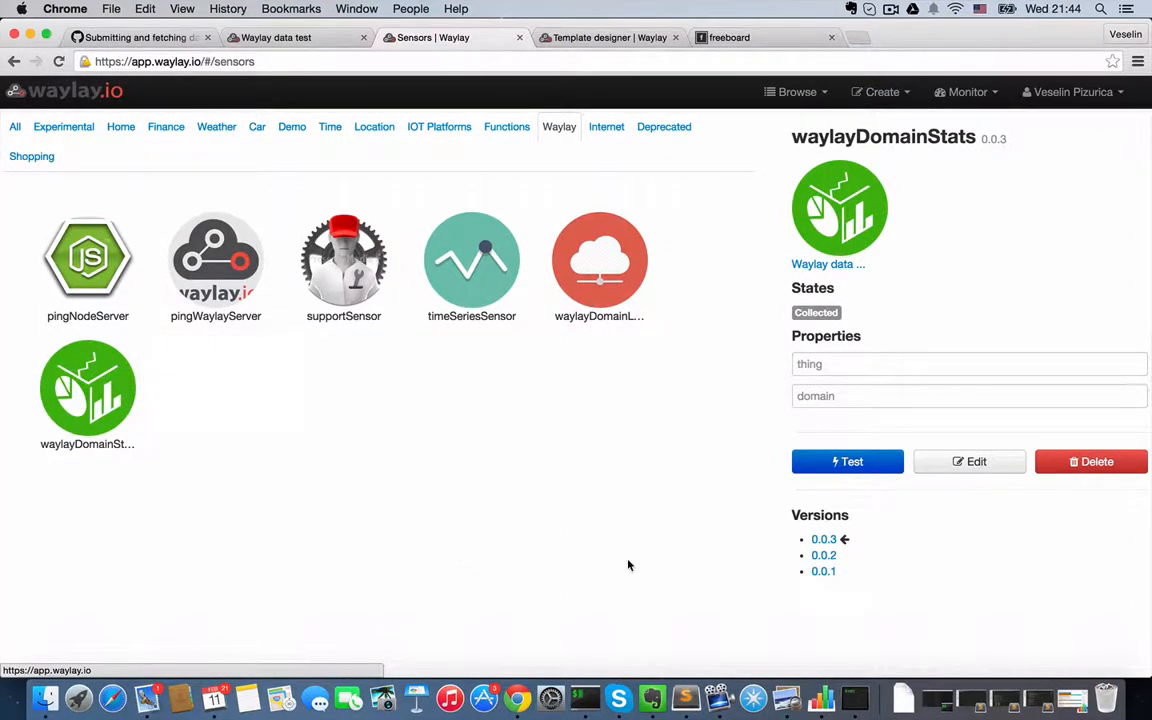
pyautogui.click(969, 462)
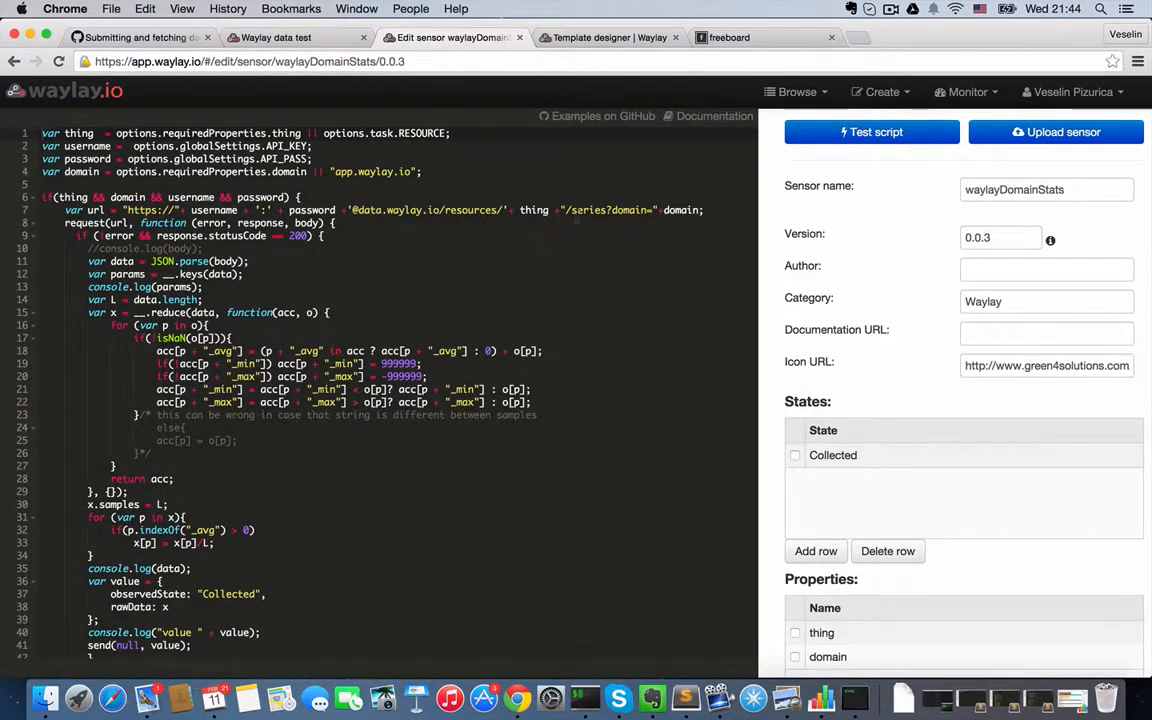
pyautogui.doubleClick(595, 211)
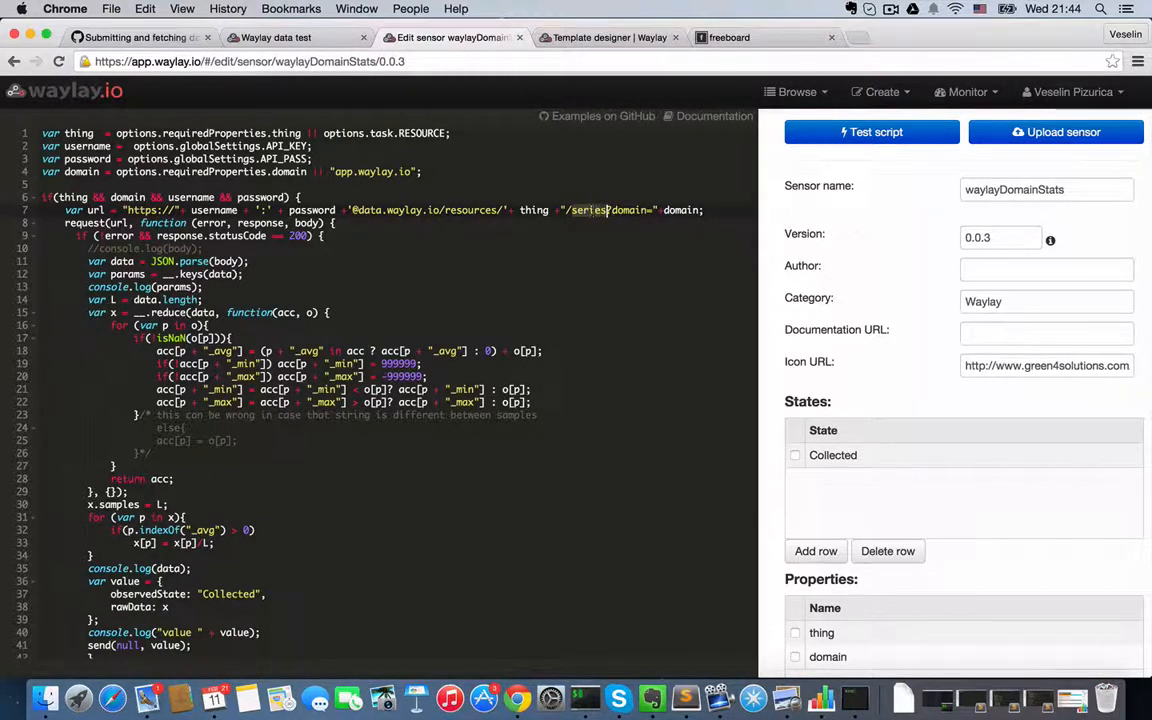
pyautogui.moveTo(88, 287); pyautogui.dragTo(350, 543)
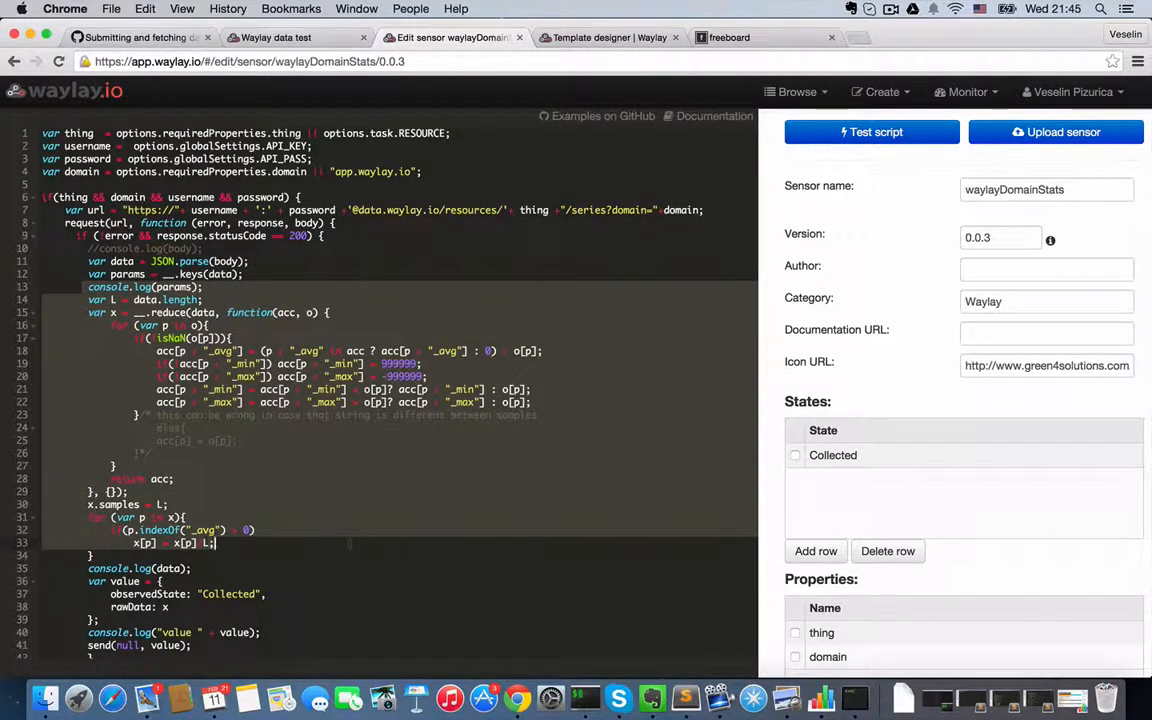
# - Test the waylayDomainStats script with hvac1 as its thing property
pyautogui.click(864, 134)
pyautogui.click(506, 236)
pyautogui.write('hva')
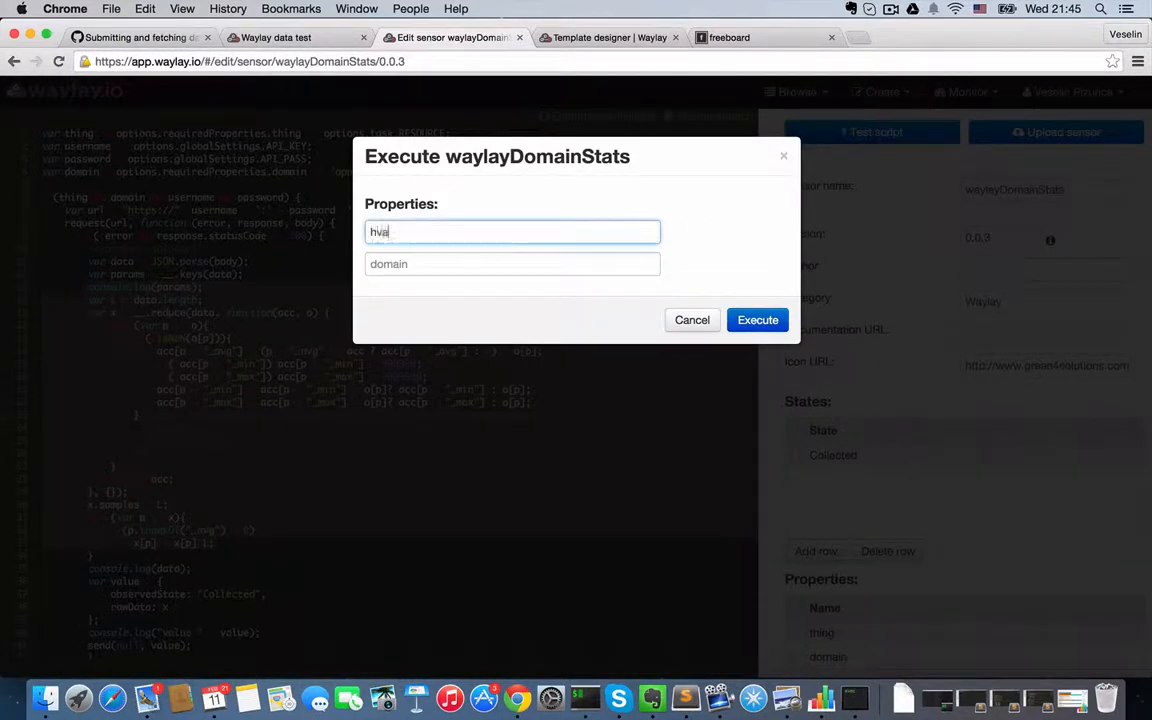
pyautogui.write('c1')
pyautogui.click(772, 326)
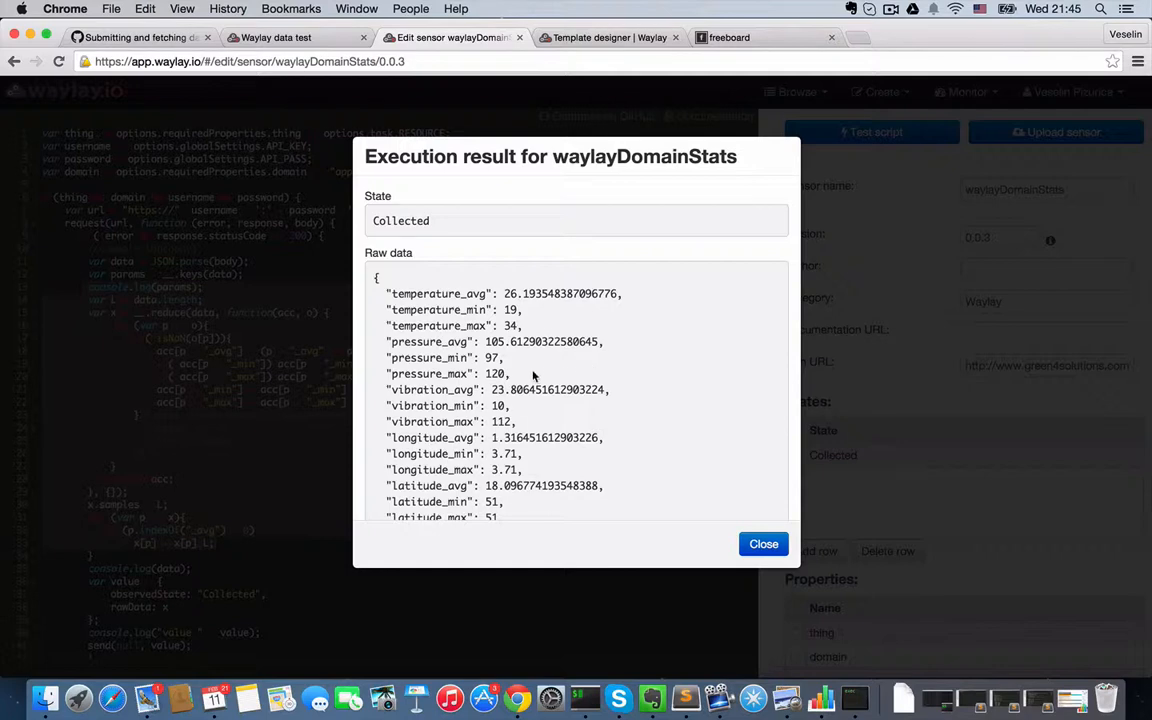
# - Examine the averages, minimums, maximums, sample count and console output in the waylayDomainStats result, and close it
pyautogui.scroll(-5, 533, 372)
pyautogui.scroll(-2, 533, 372)
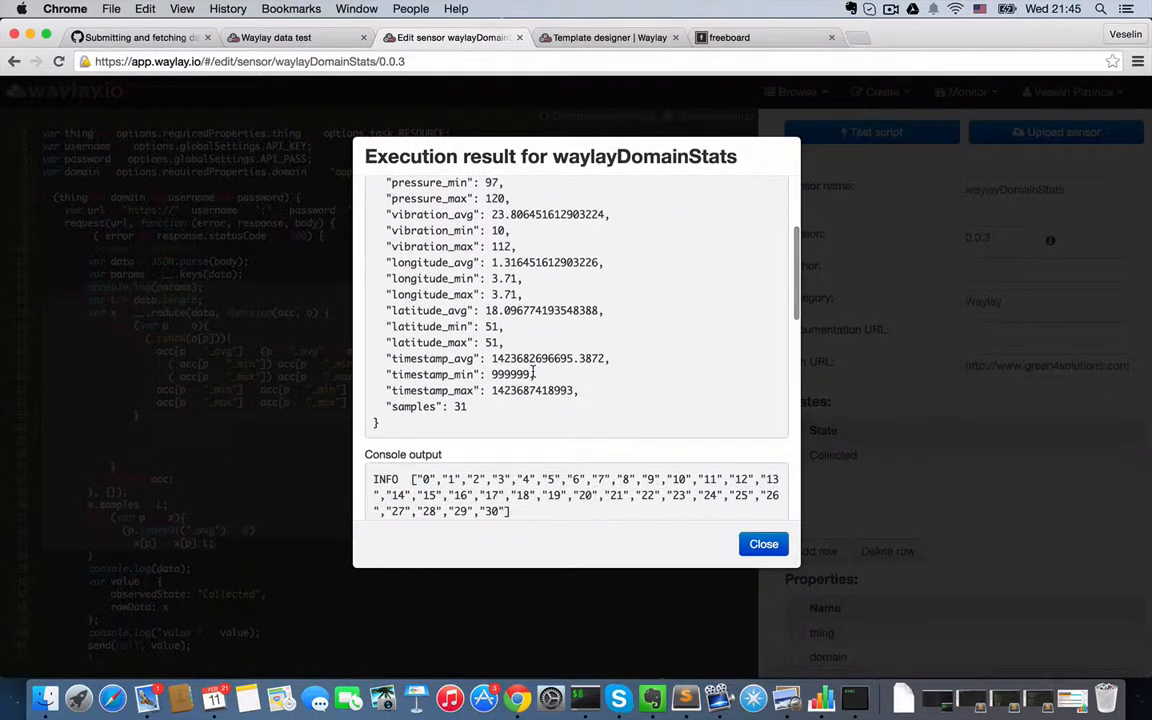
pyautogui.moveTo(480, 407); pyautogui.dragTo(390, 405)
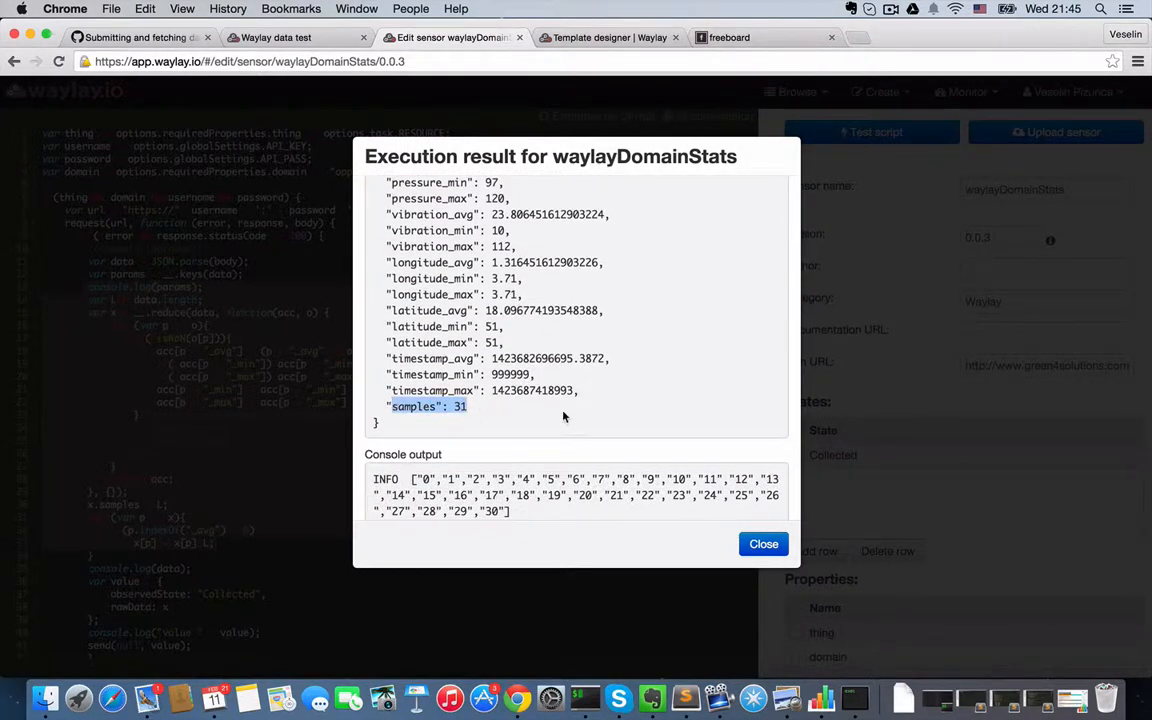
pyautogui.scroll(-6, 573, 420)
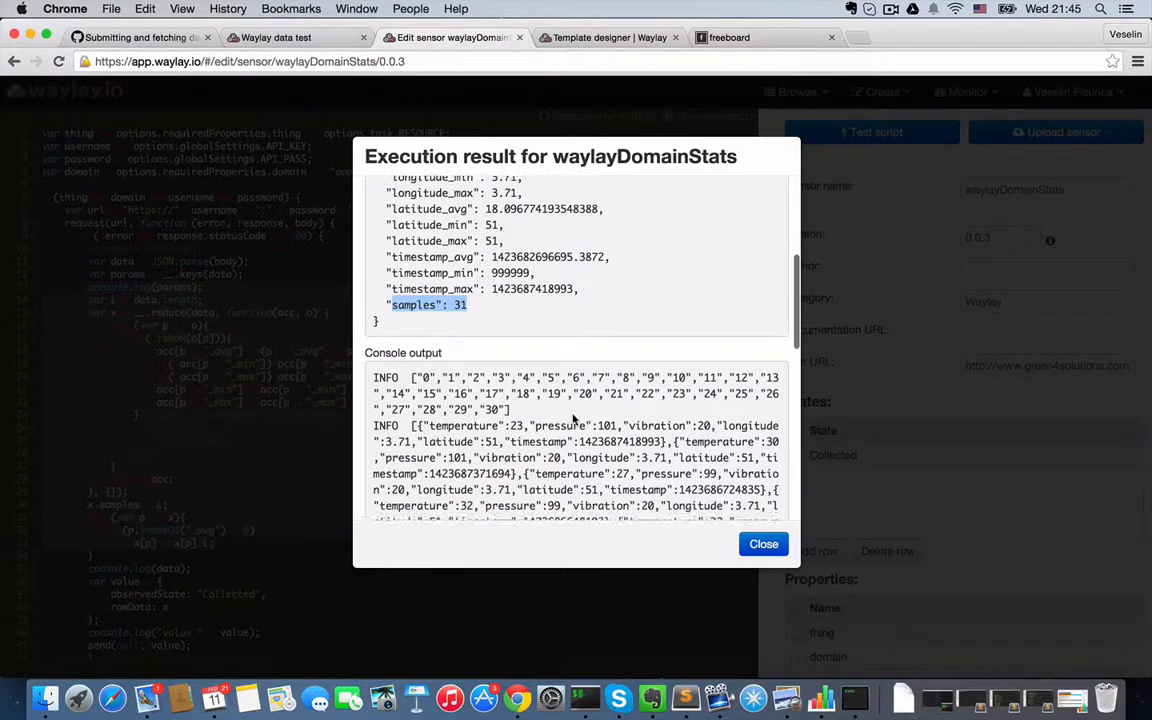
pyautogui.moveTo(416, 341); pyautogui.dragTo(545, 485)
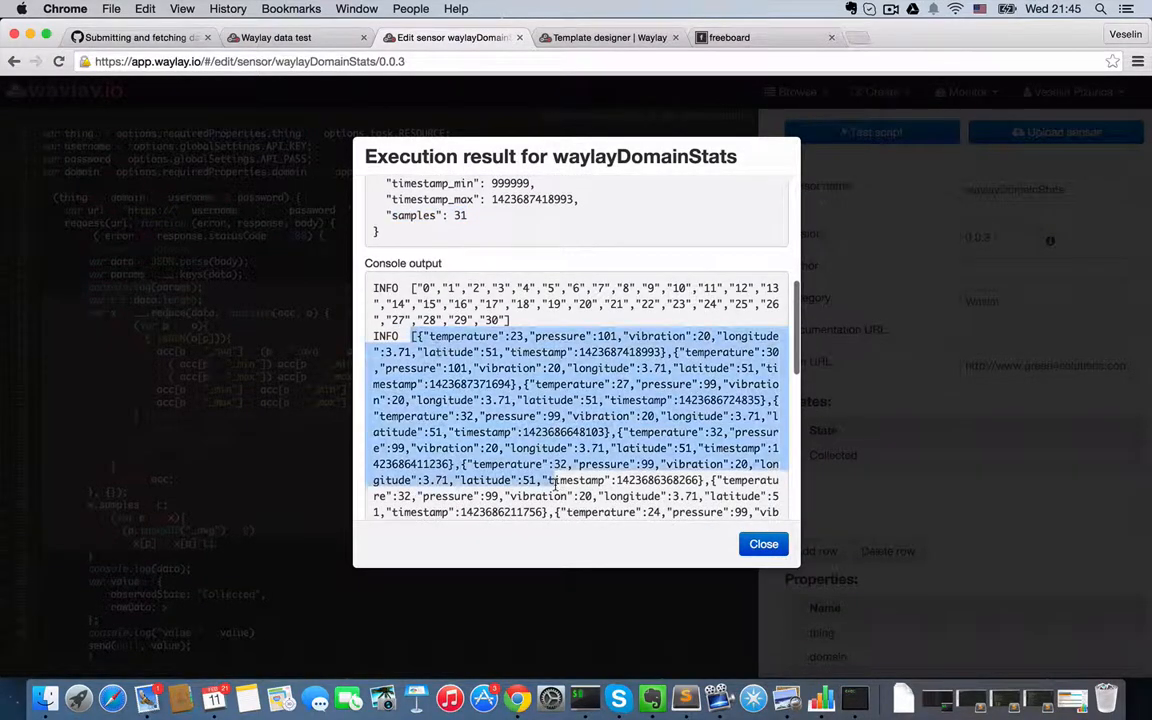
pyautogui.scroll(-5, 557, 484)
pyautogui.scroll(-10, 556, 484)
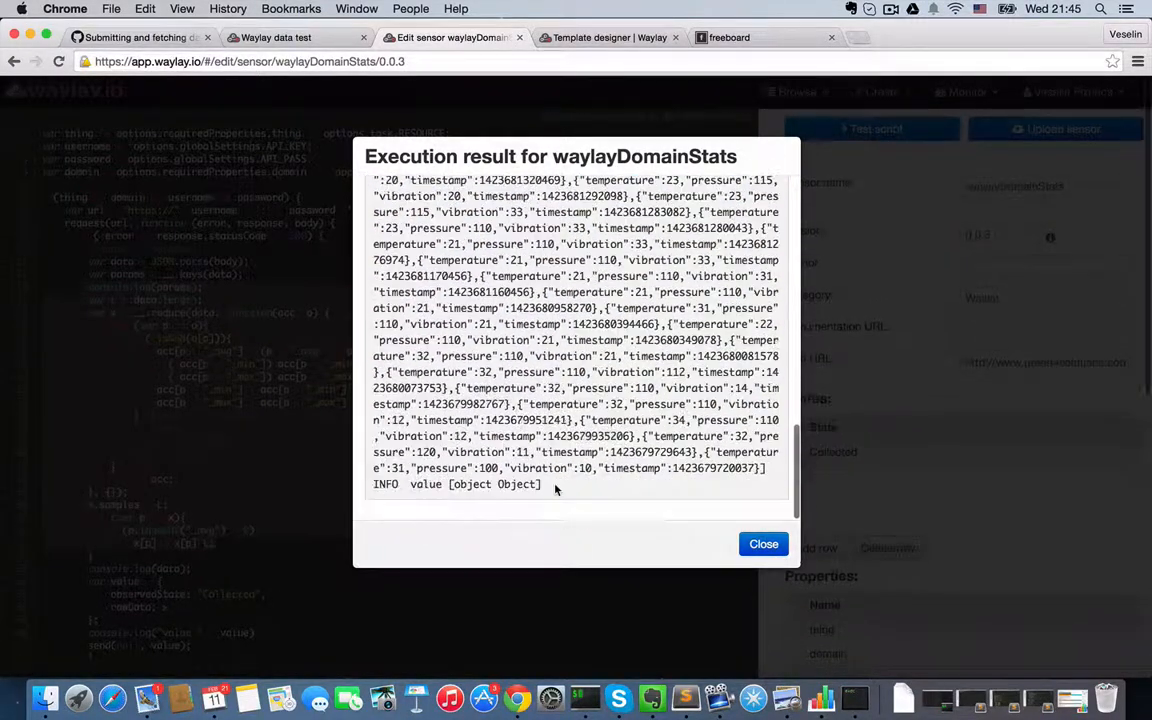
pyautogui.click(765, 545)
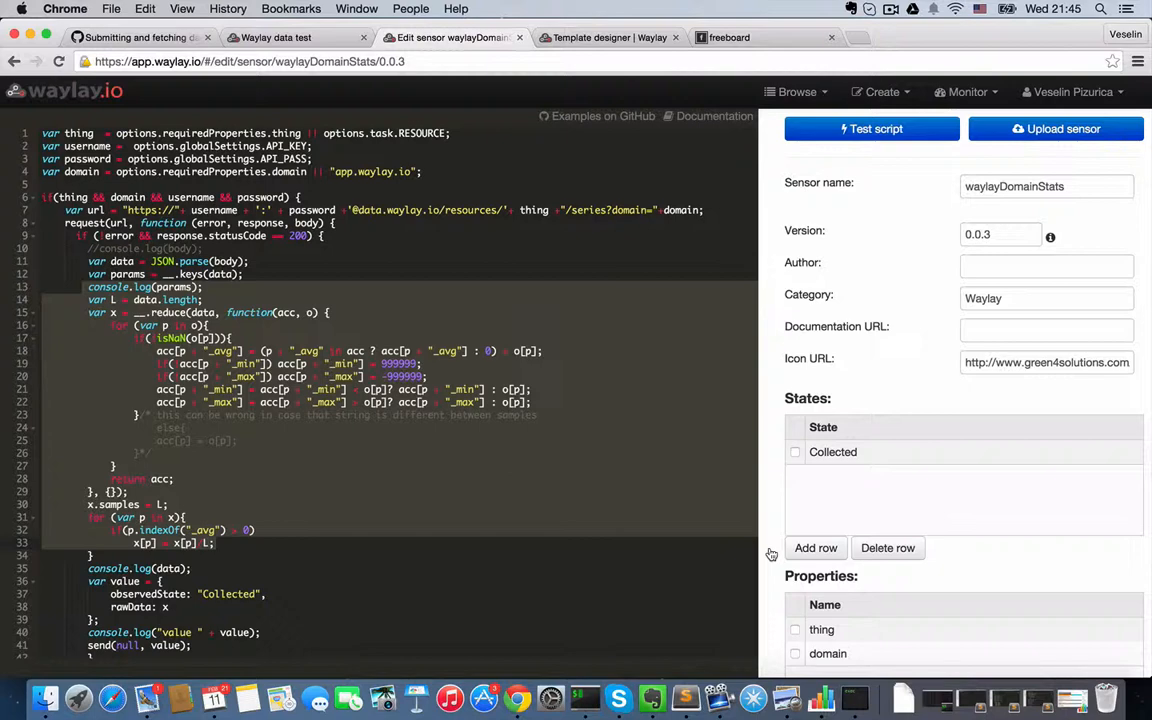
# - In the HVAC template designer, examine the TemperatureDifference formula and threshold and the MailTempWarning trigger settings without changing them
pyautogui.click(591, 42)
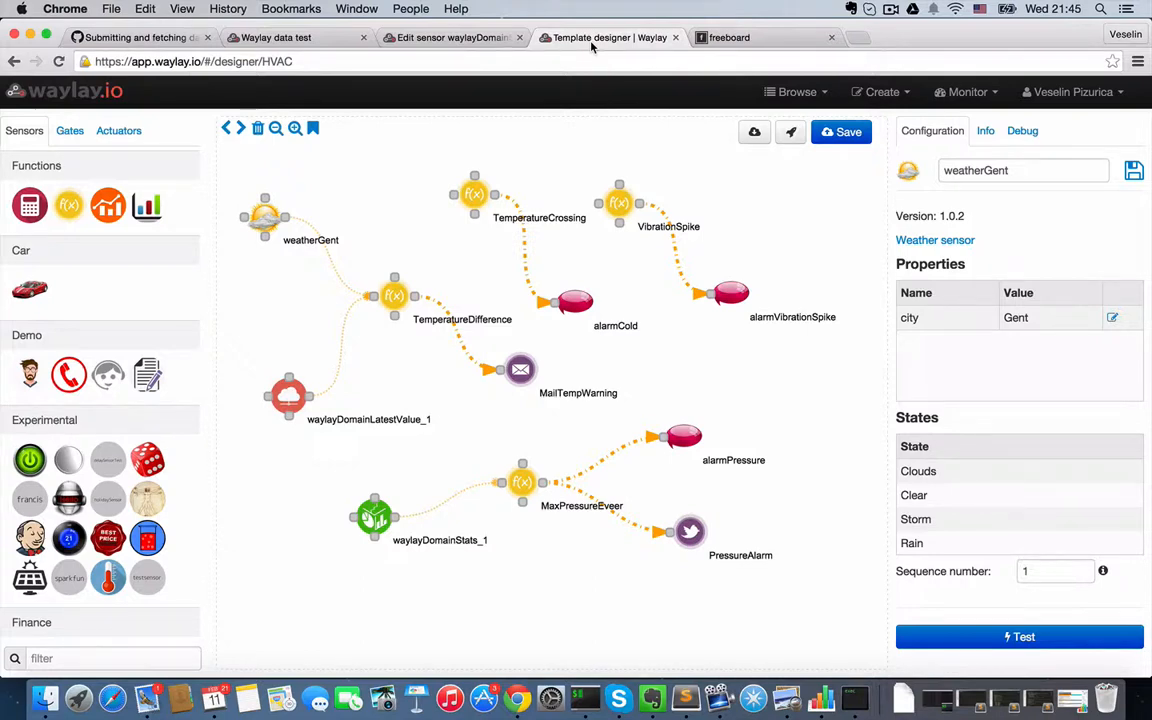
pyautogui.click(395, 289)
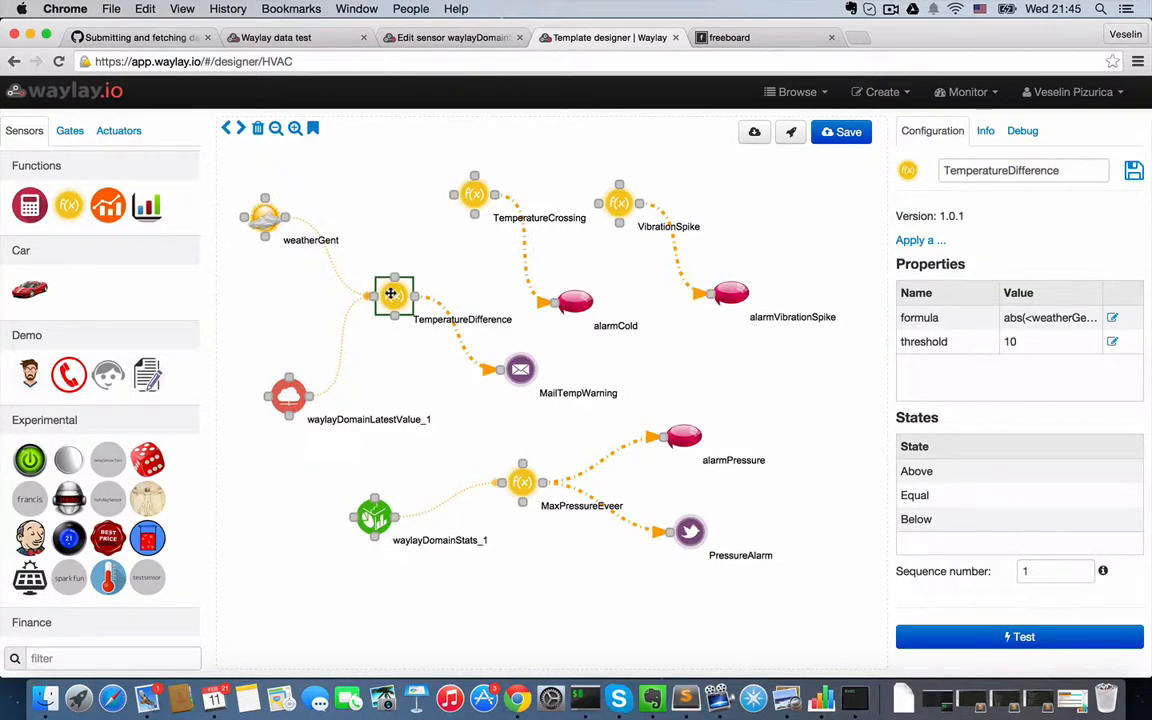
pyautogui.click(1112, 317)
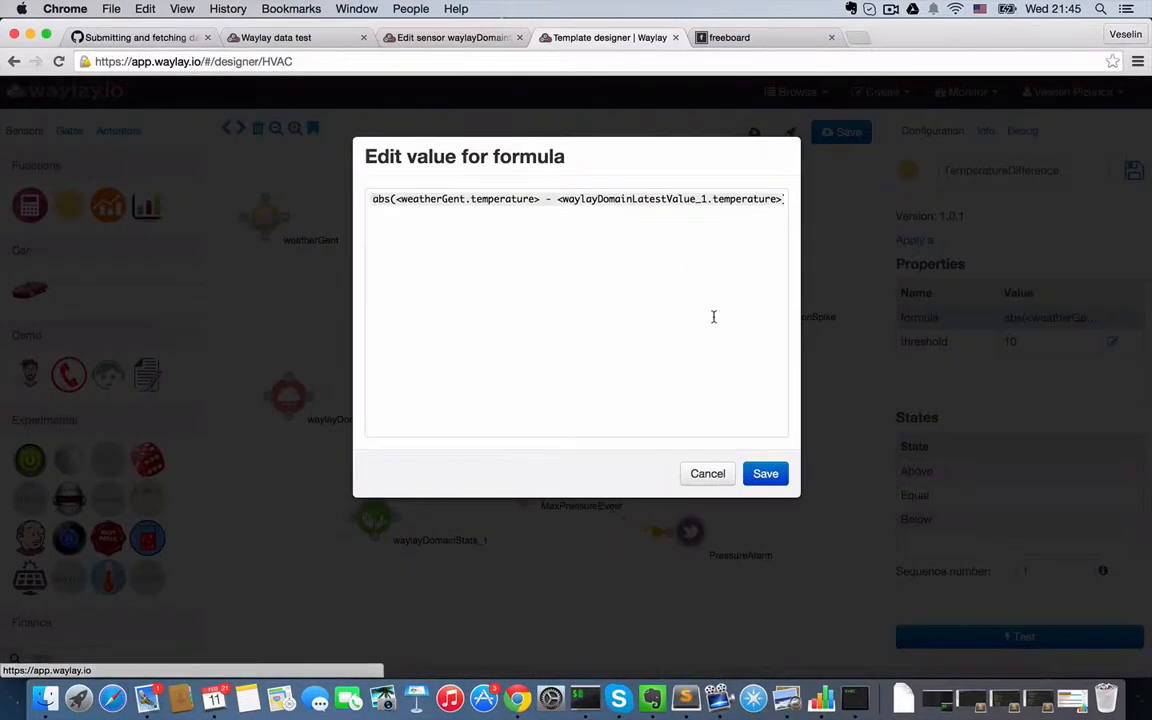
pyautogui.click(707, 473)
pyautogui.click(507, 371)
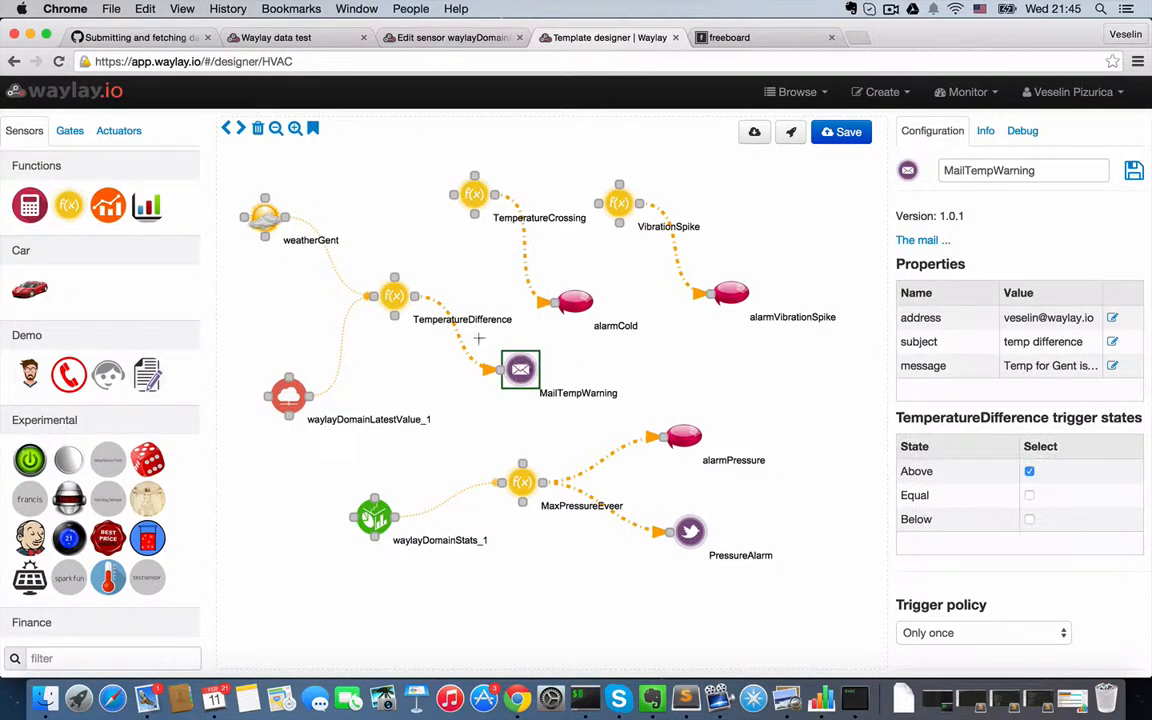
pyautogui.click(407, 310)
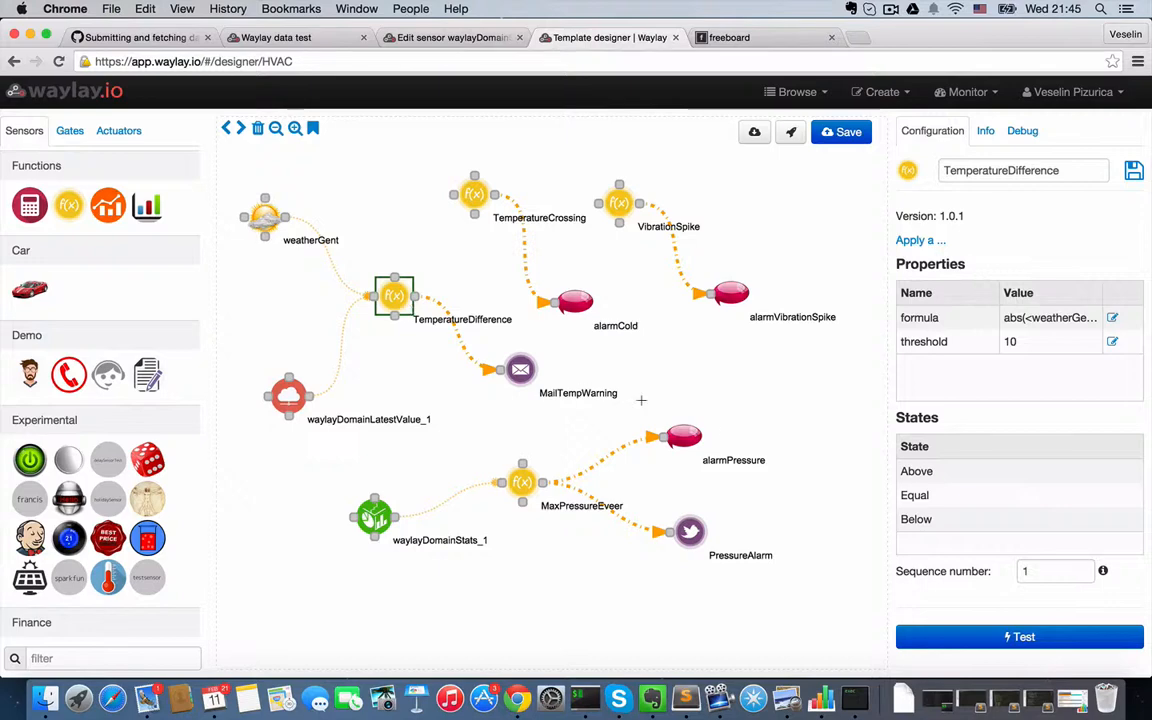
pyautogui.click(519, 371)
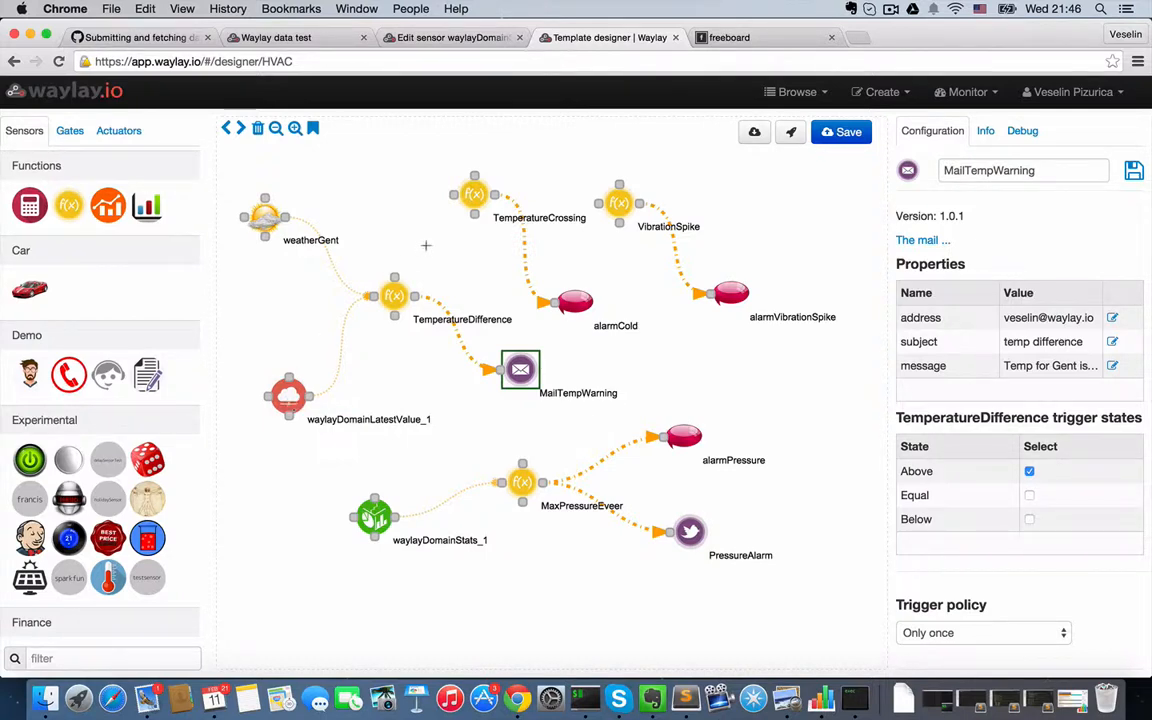
# - Examine the TemperatureCrossing node's formula and its GLOBAL.temperature variable, leaving it unchanged
pyautogui.click(469, 193)
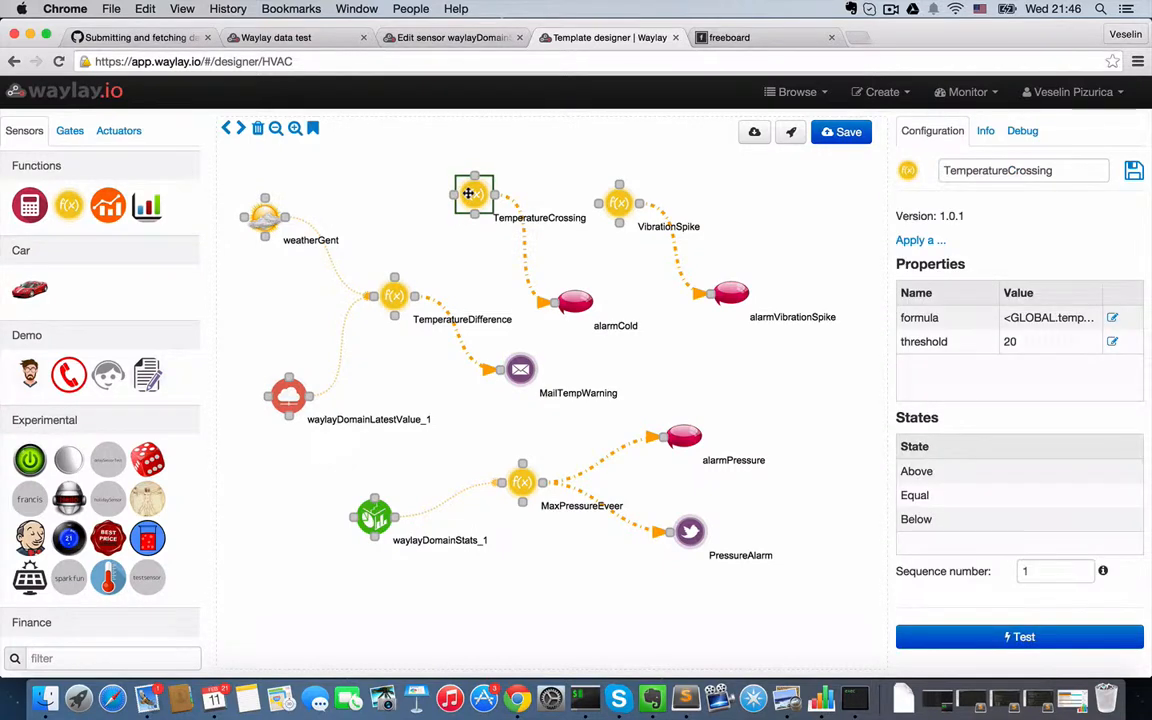
pyautogui.click(1112, 318)
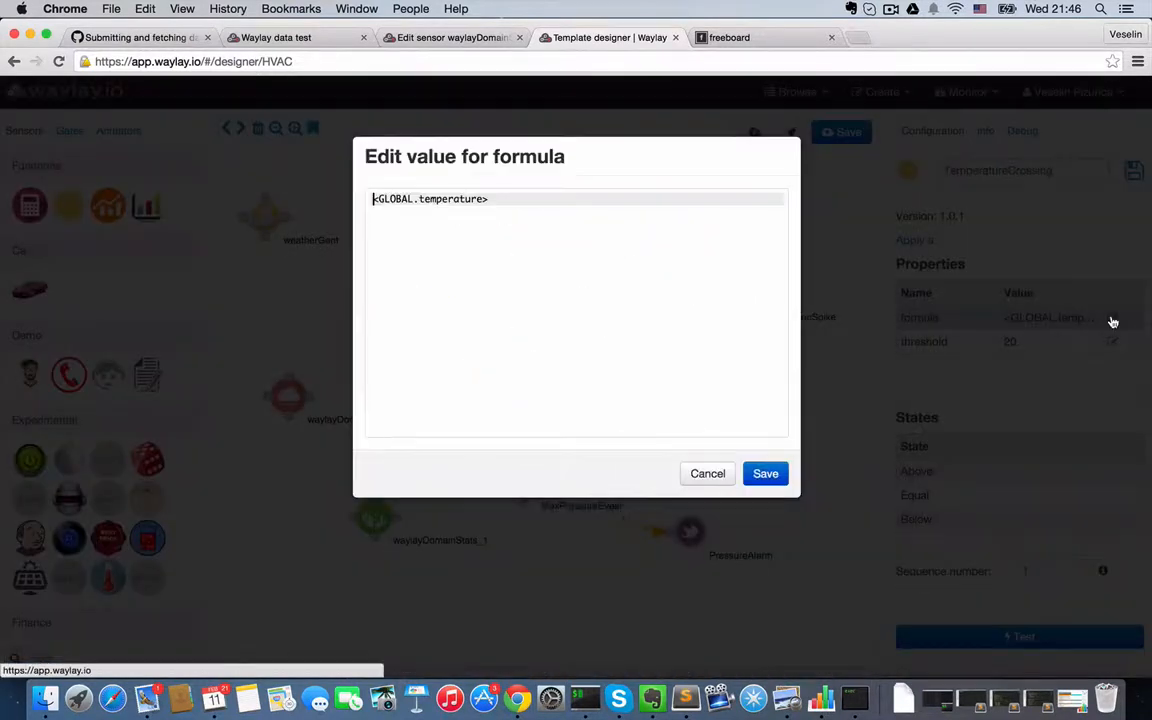
pyautogui.doubleClick(449, 199)
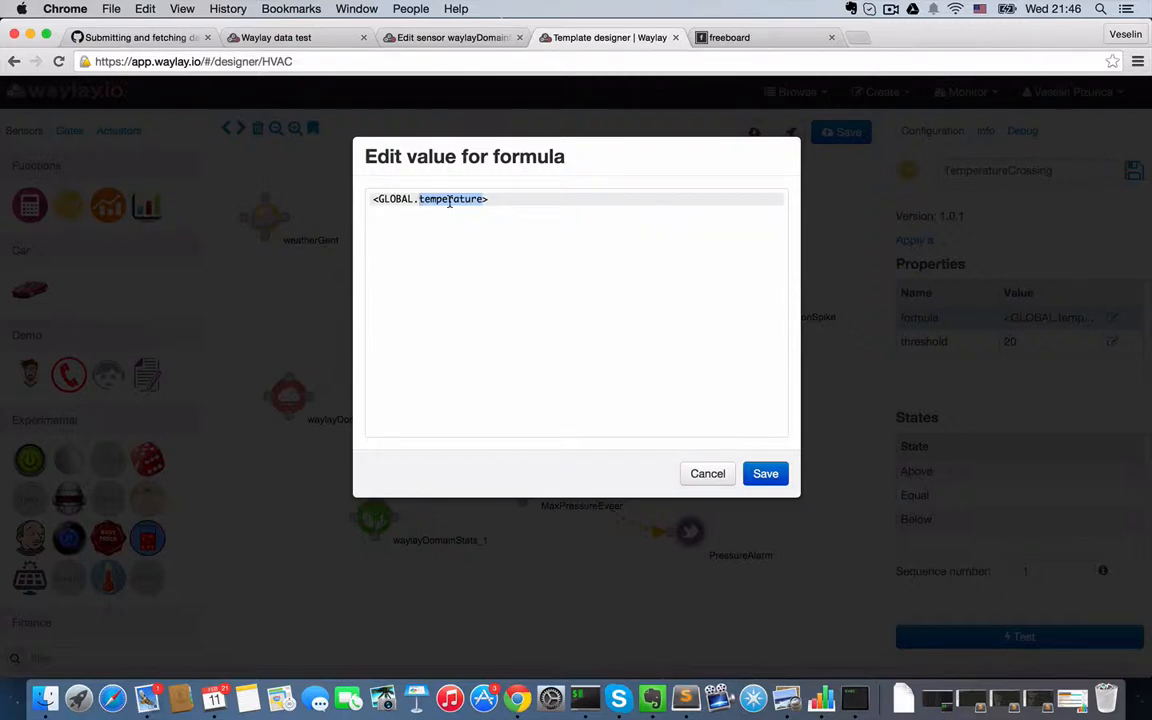
pyautogui.click(705, 473)
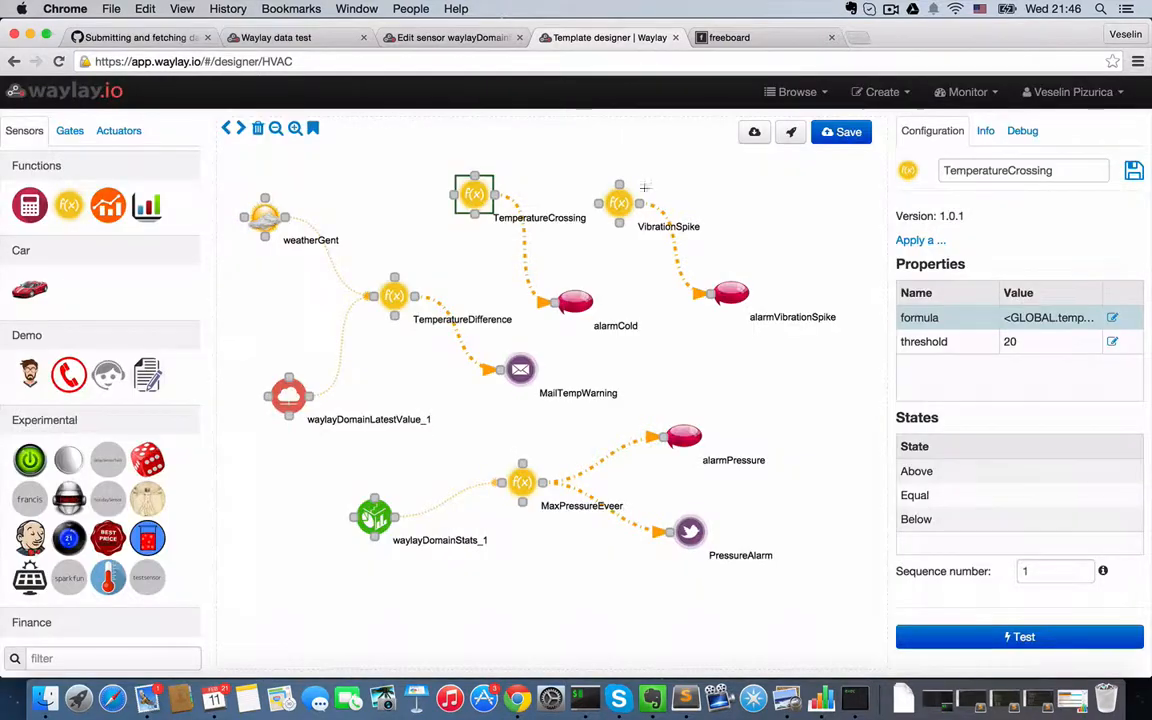
# - Examine the VibrationSpike node's averaging formula without changing it, and inspect the alarmVibrationSpike message and trigger states
pyautogui.click(615, 202)
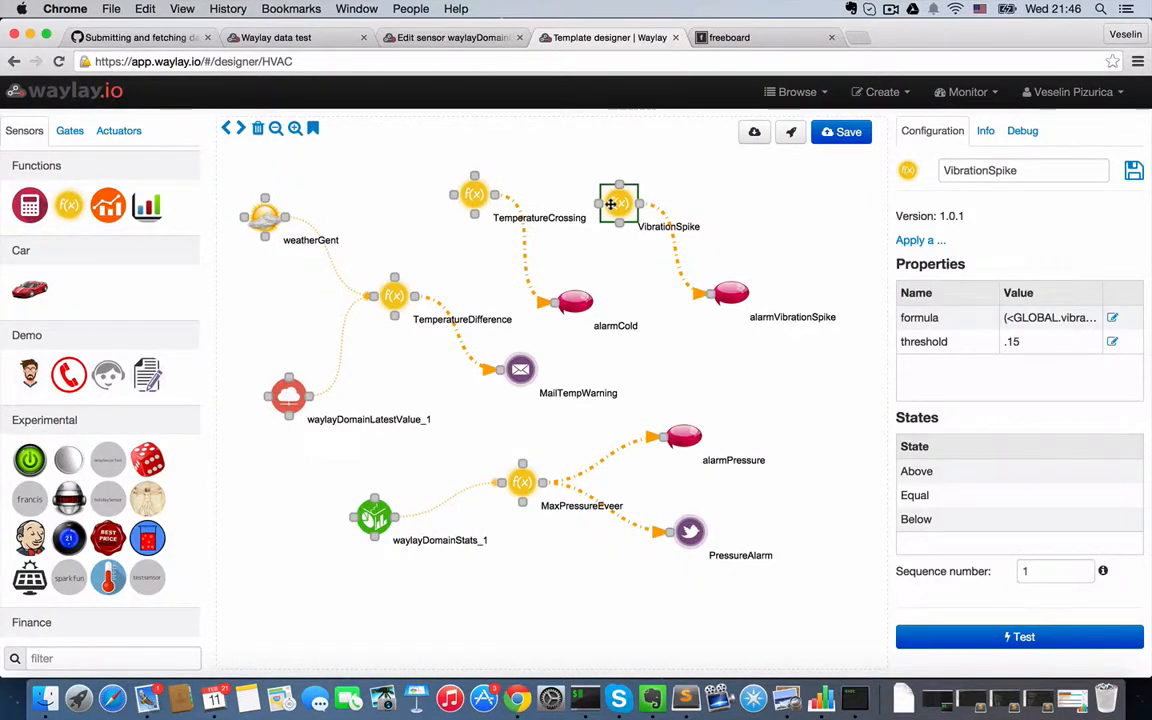
pyautogui.click(1112, 319)
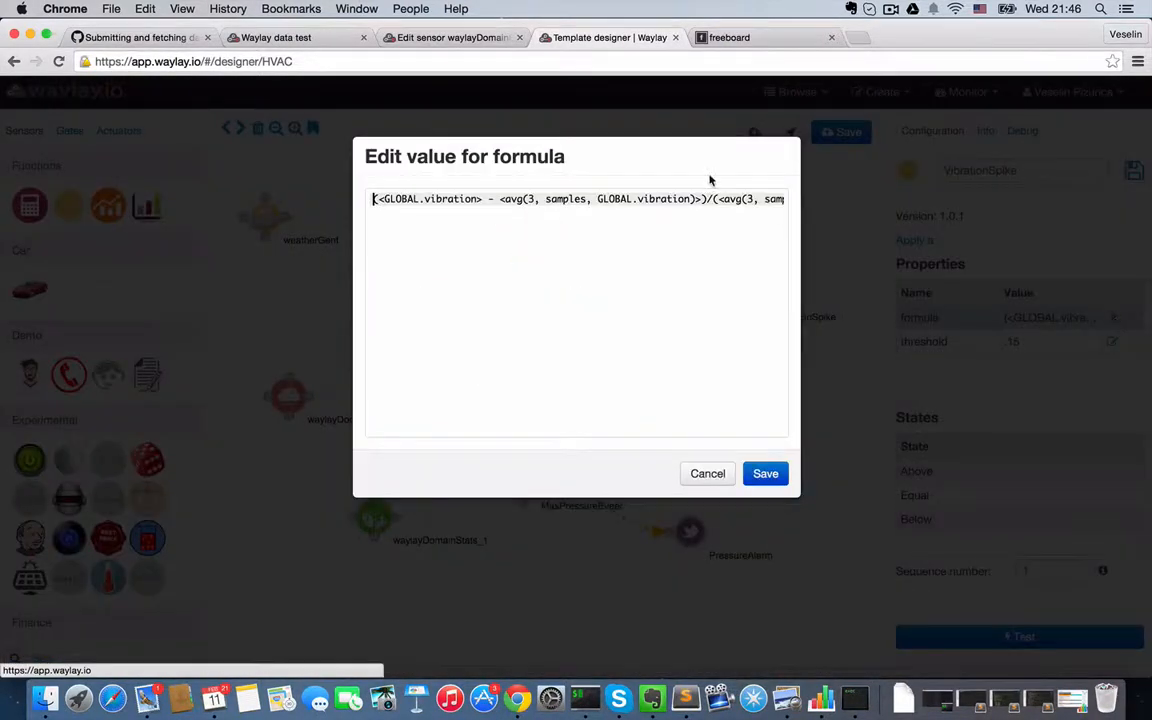
pyautogui.moveTo(498, 198); pyautogui.dragTo(695, 200)
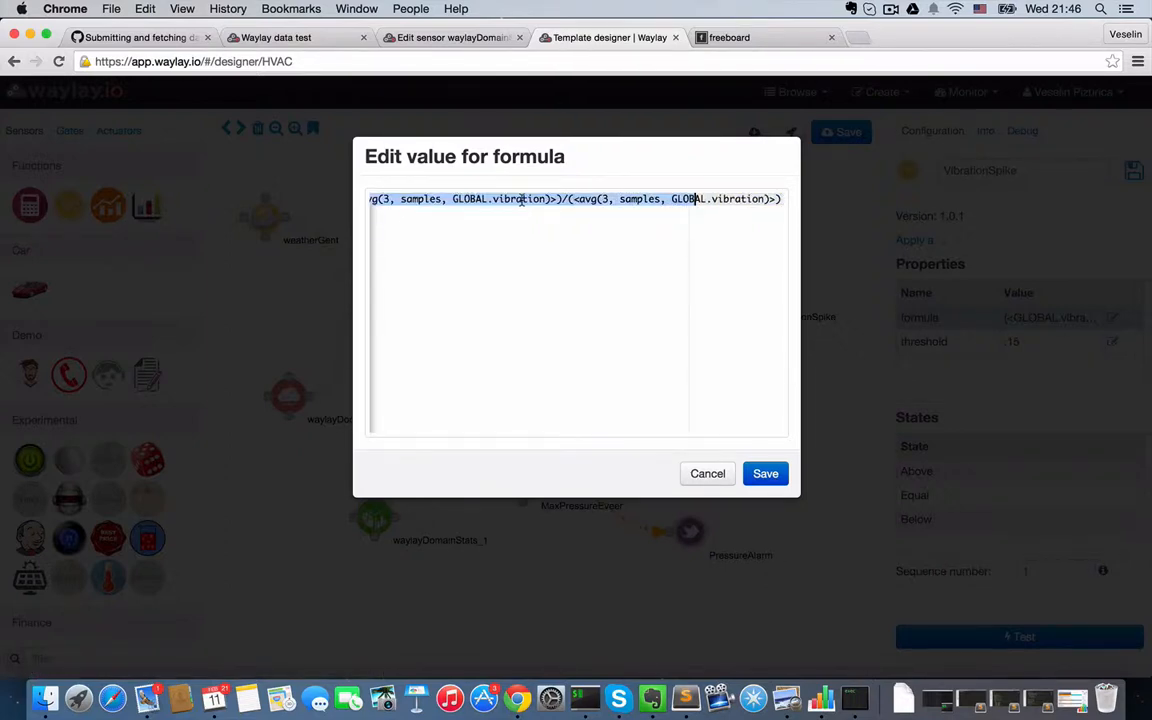
pyautogui.hscroll(-3, 521, 200)
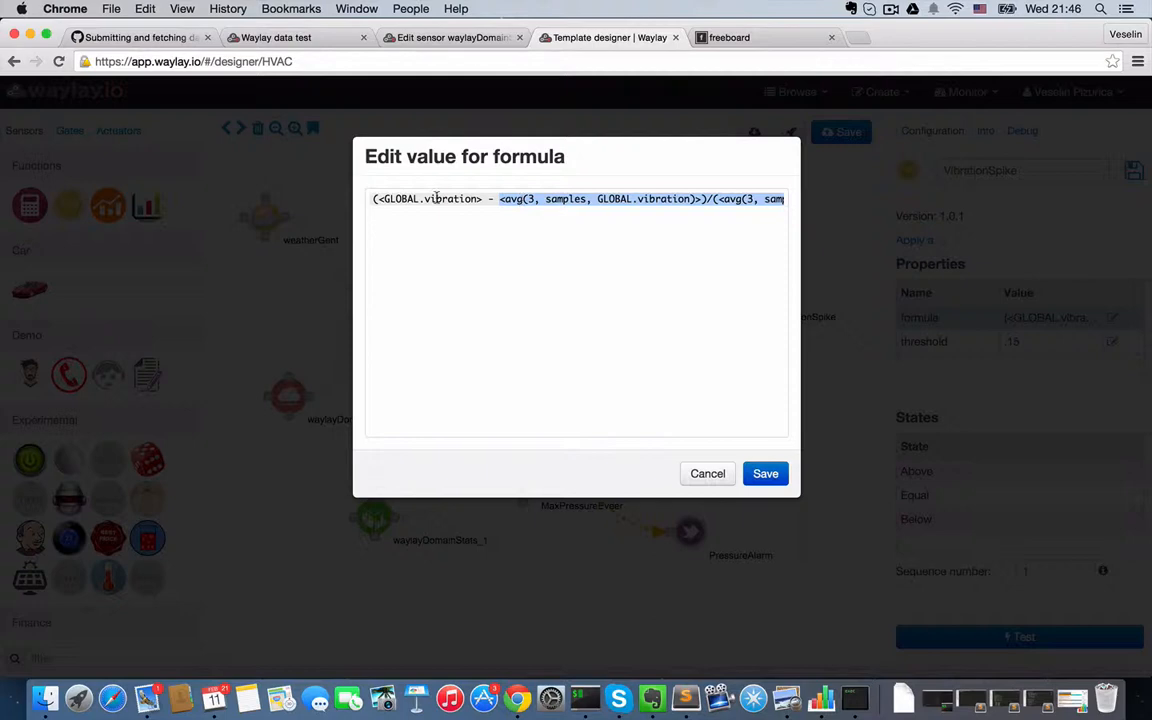
pyautogui.moveTo(376, 199); pyautogui.dragTo(570, 199)
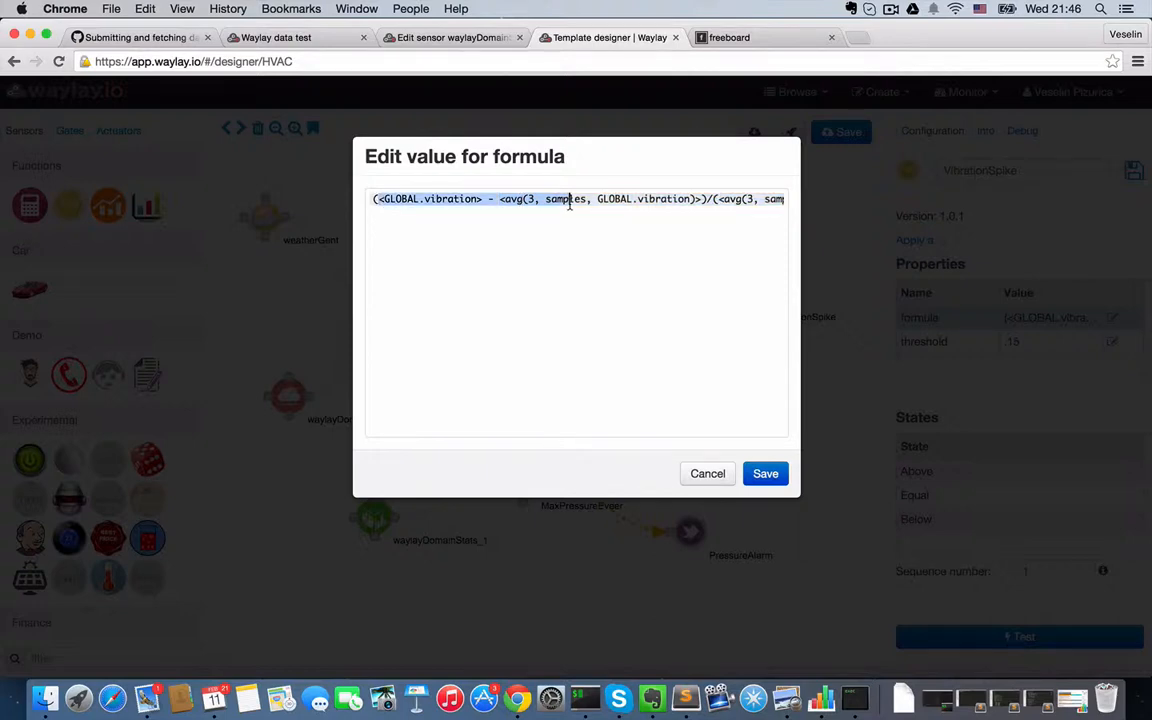
pyautogui.click(707, 474)
pyautogui.click(731, 296)
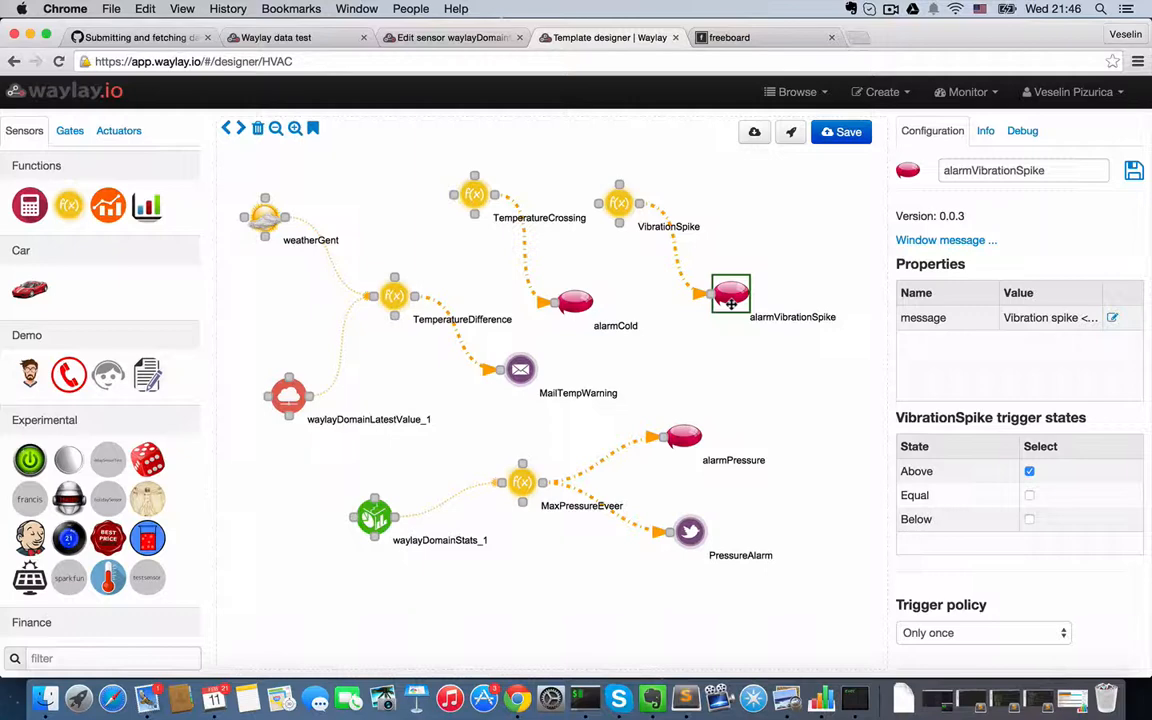
# - Examine the MaxPressureEveer formula comparing pressure with its stored maximum without changing it, and inspect the connected alarmPressure and PressureAlarm actuators
pyautogui.click(518, 482)
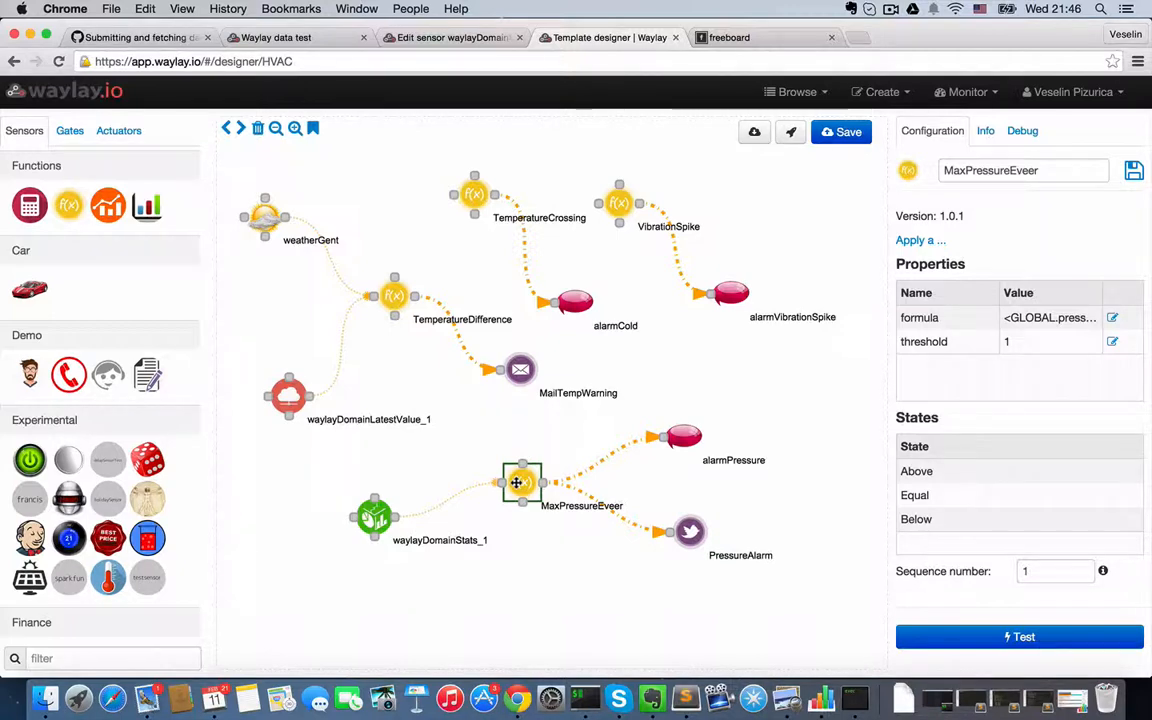
pyautogui.click(1113, 319)
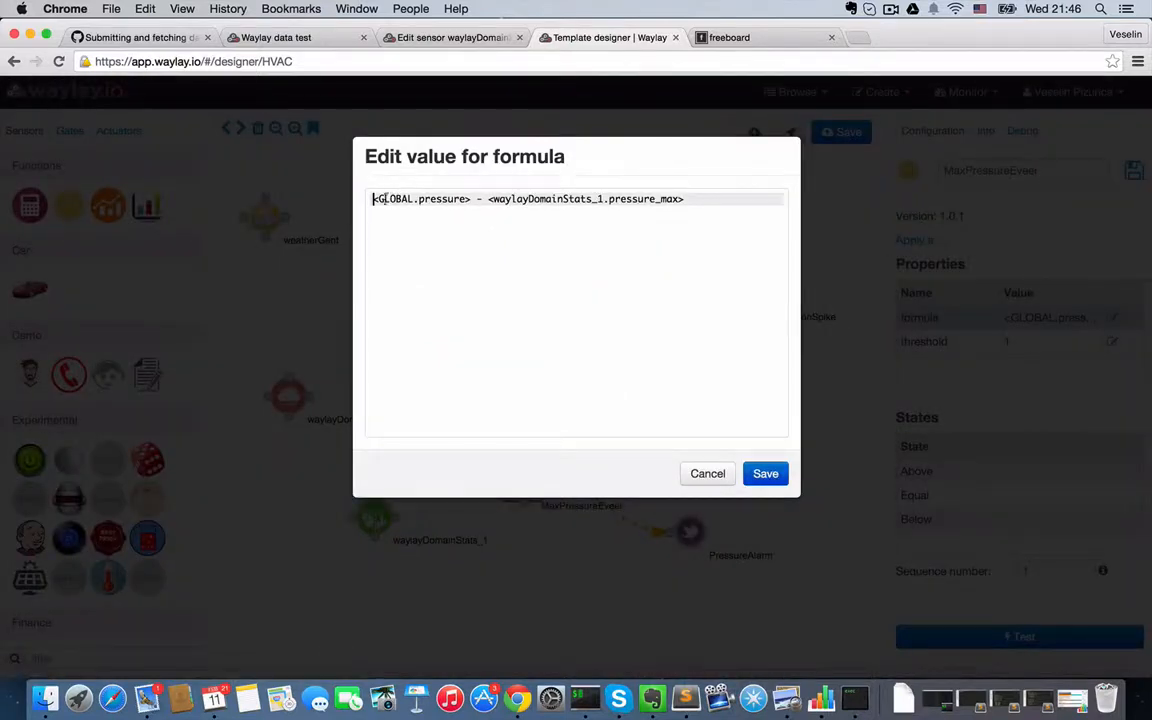
pyautogui.moveTo(373, 198); pyautogui.dragTo(685, 199)
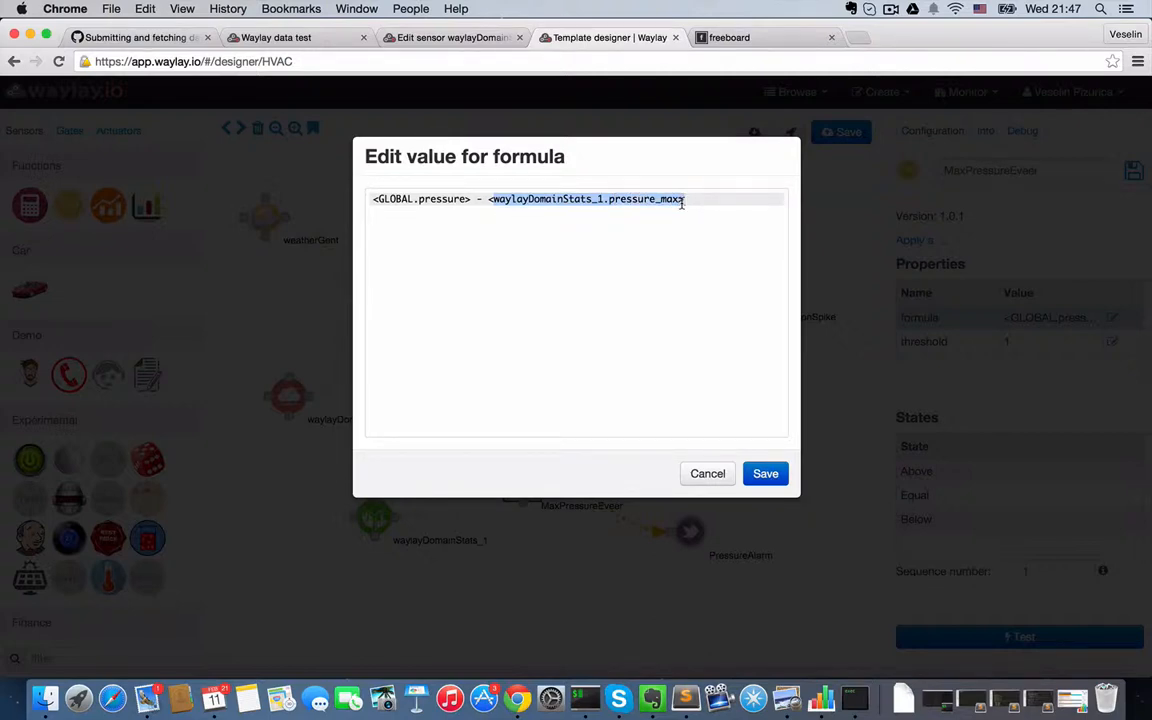
pyautogui.click(708, 473)
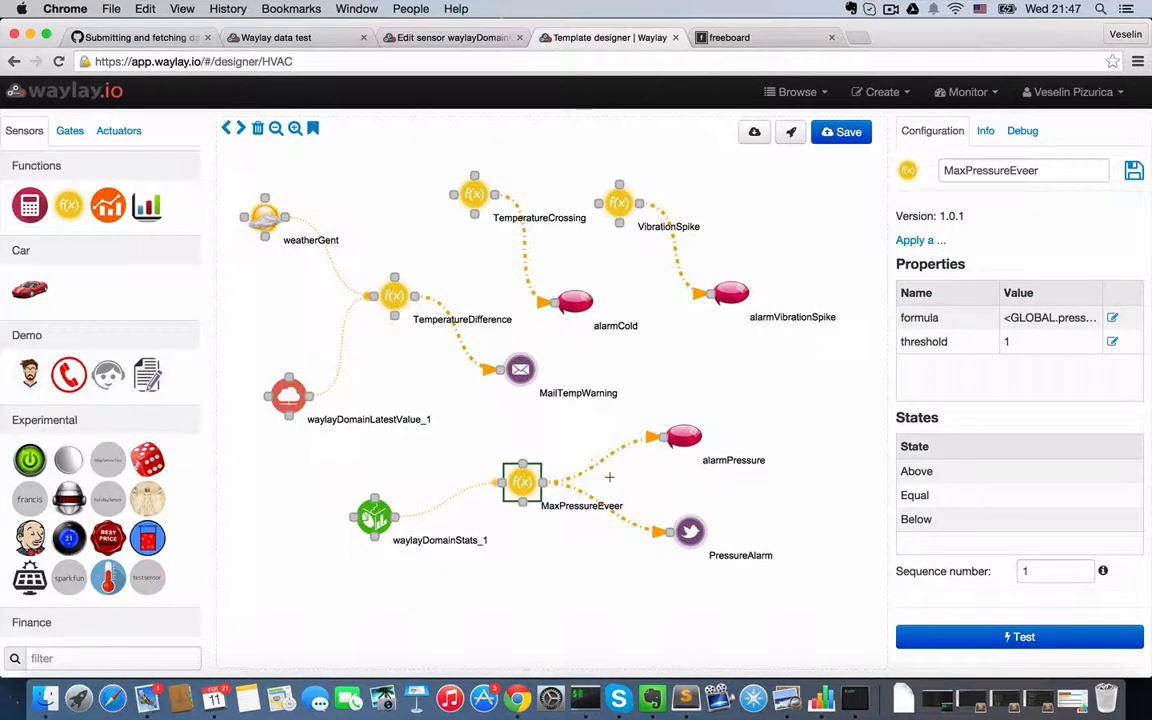
pyautogui.click(683, 436)
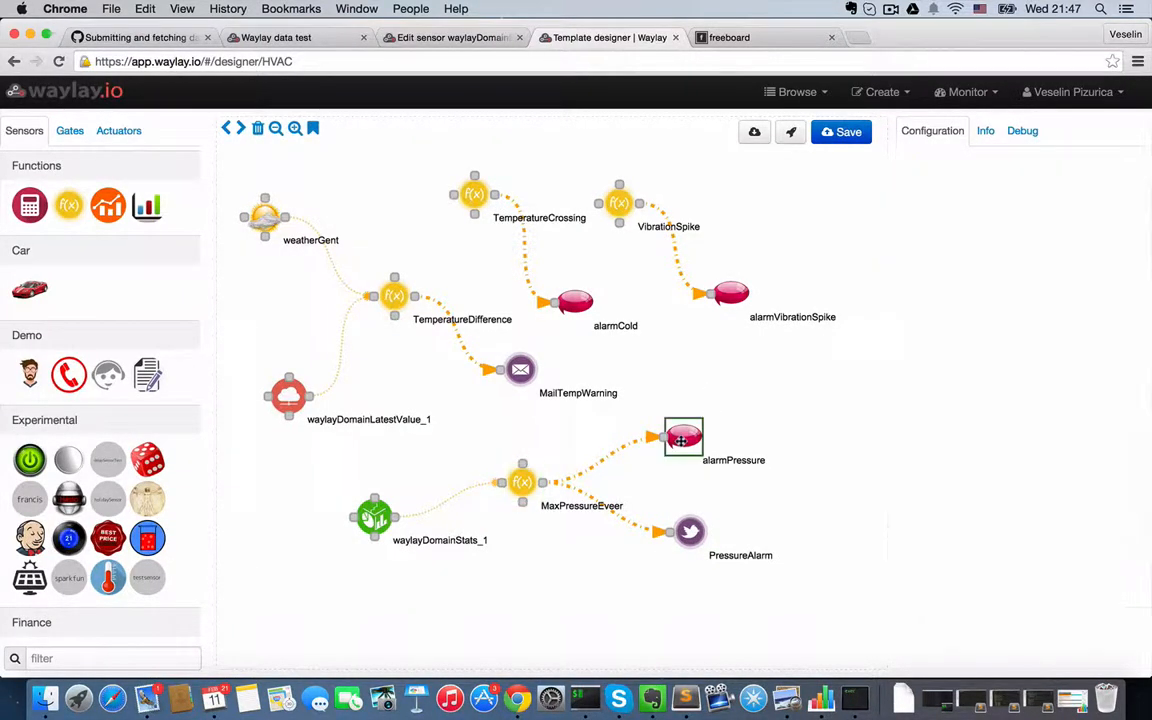
pyautogui.click(690, 528)
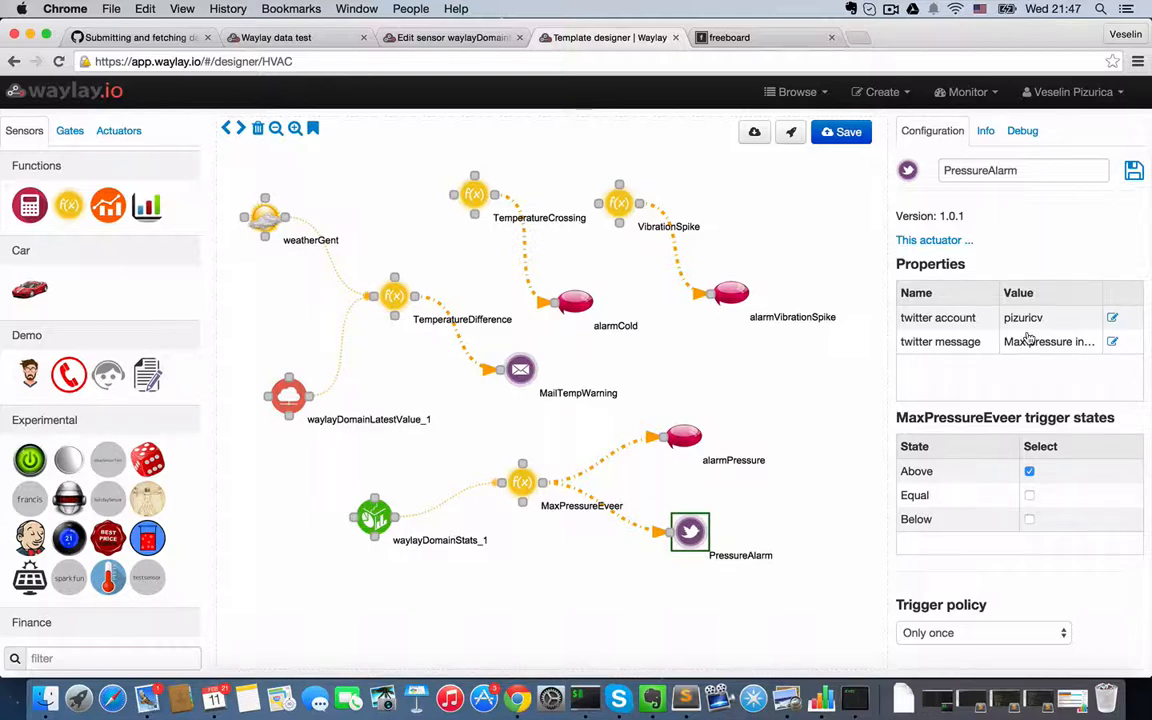
# - Configure the template's debug run with resource hvac1 and a frequency of 5 seconds
pyautogui.click(1020, 131)
pyautogui.click(1080, 172)
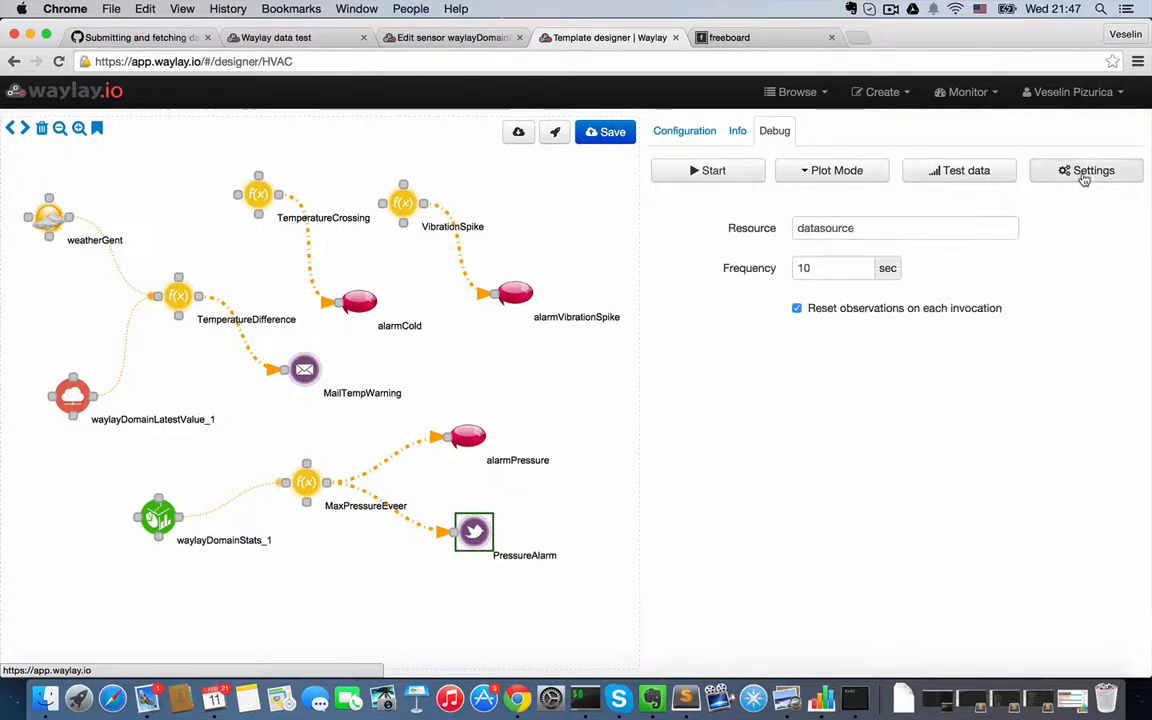
pyautogui.doubleClick(837, 229)
pyautogui.write('hvac1')
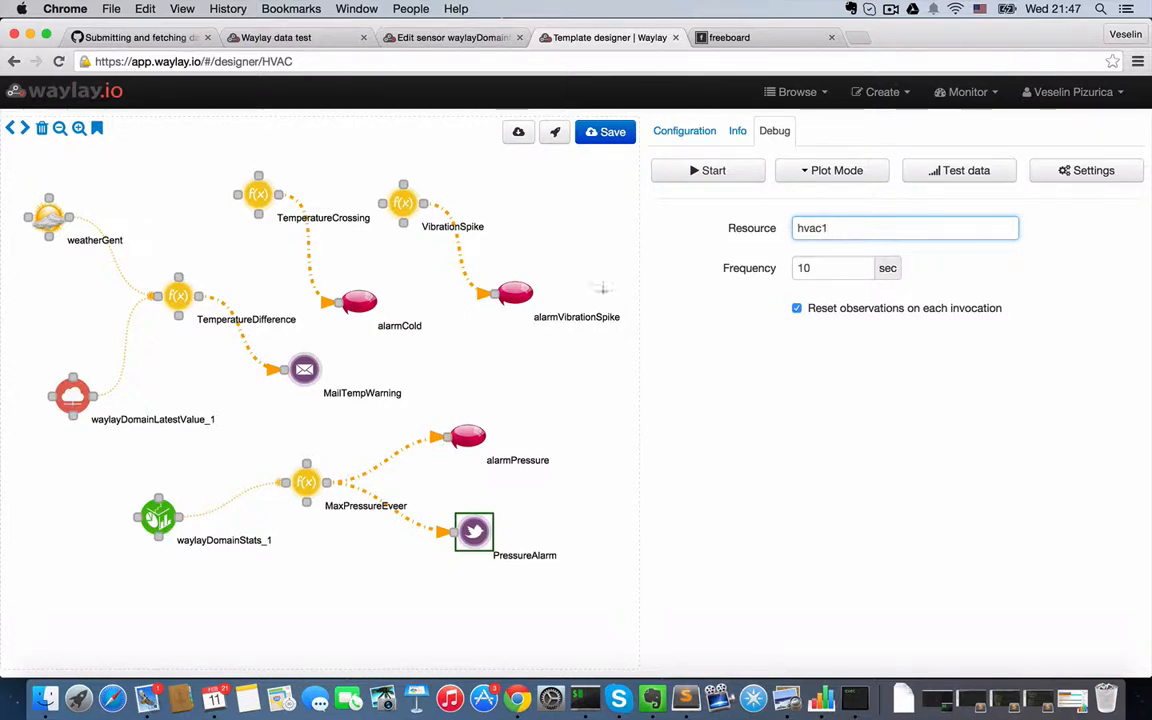
pyautogui.doubleClick(808, 267)
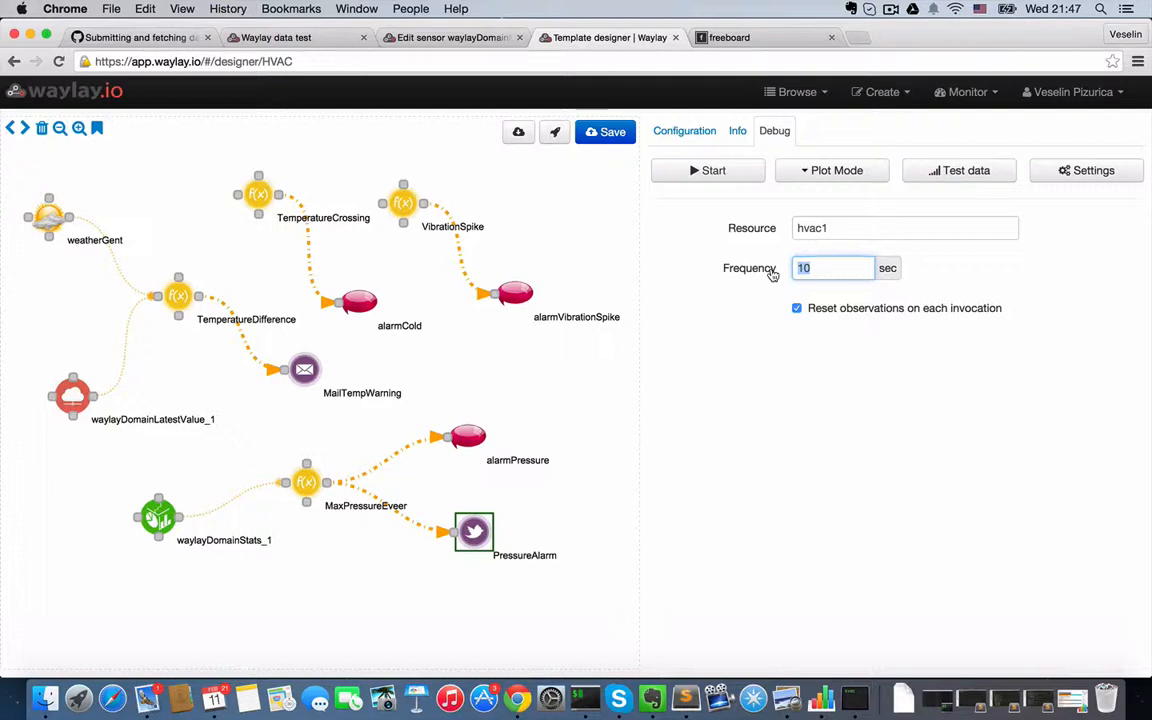
pyautogui.write('5')
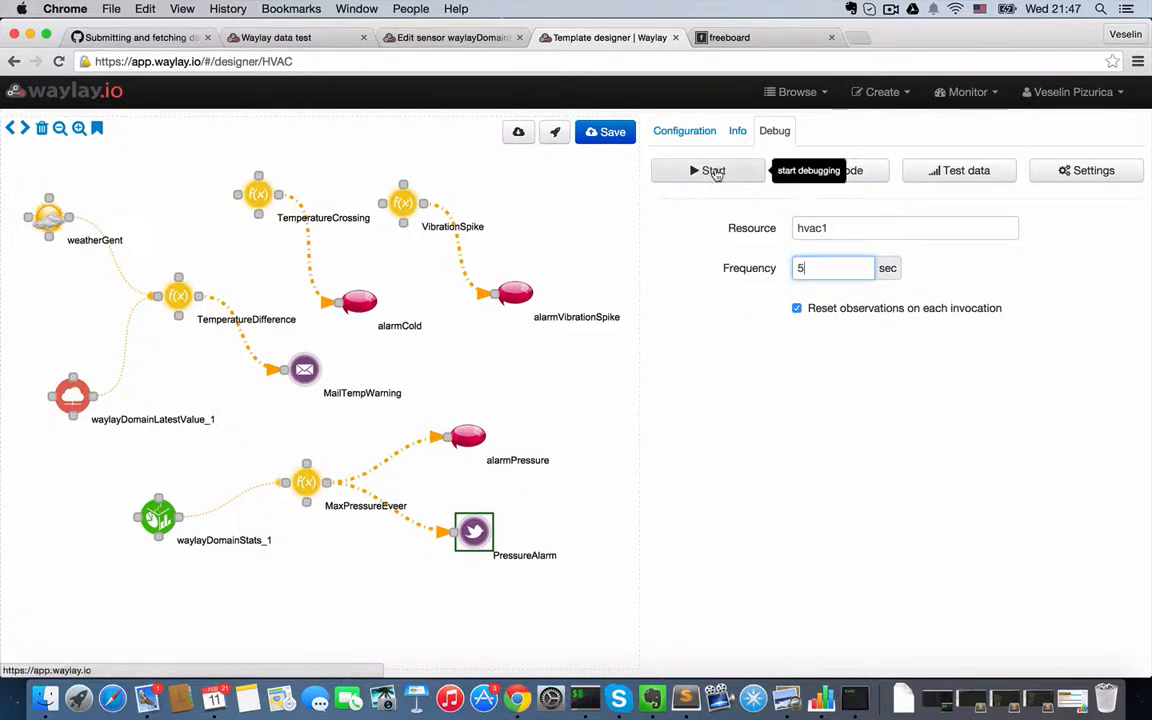
# - Start debugging, proceed despite the unconfigured nodes, and show the node states on the diagram
pyautogui.click(716, 173)
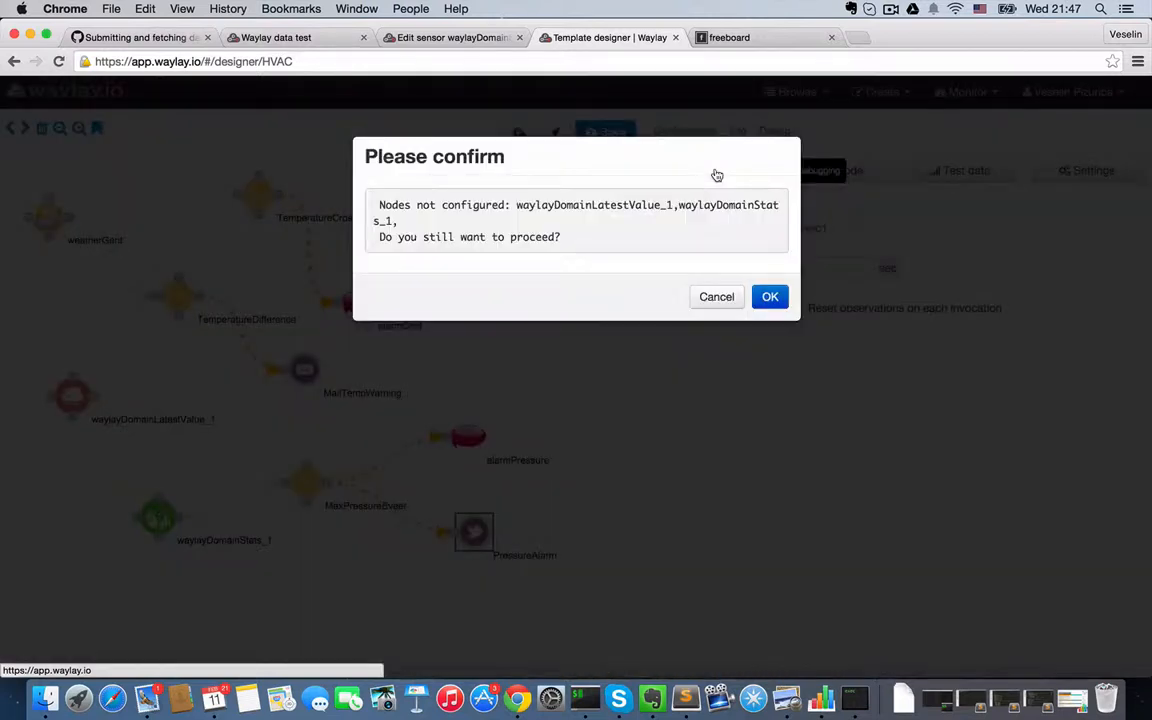
pyautogui.click(769, 298)
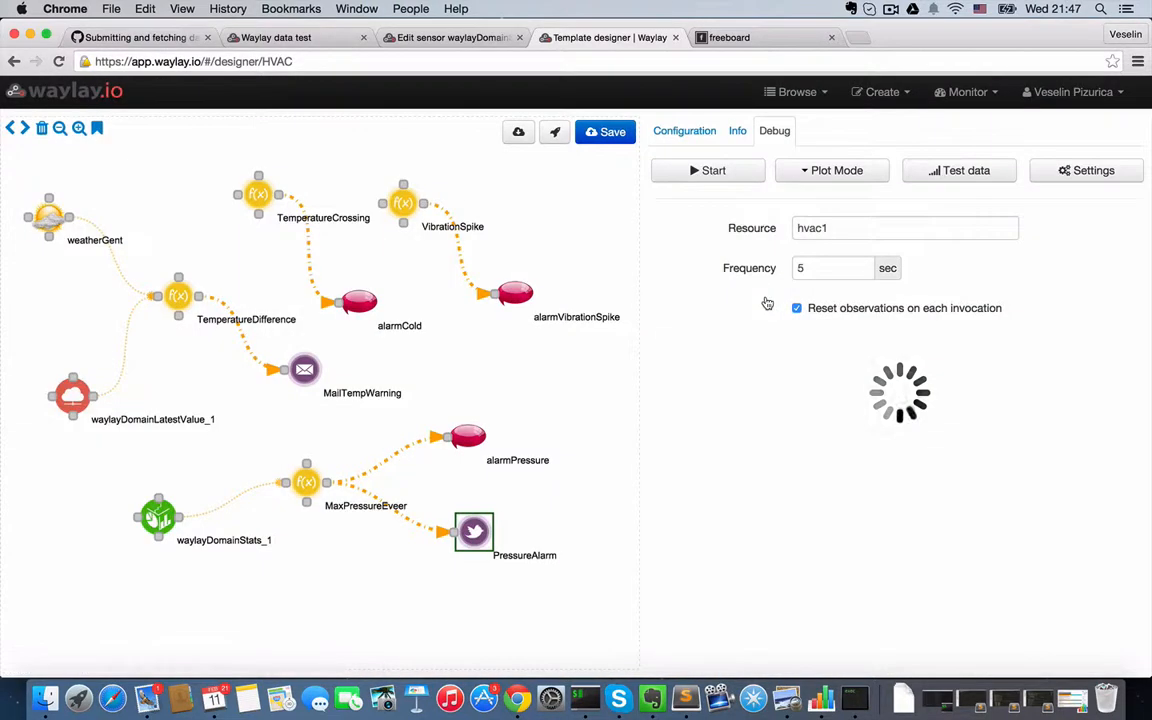
pyautogui.click(97, 130)
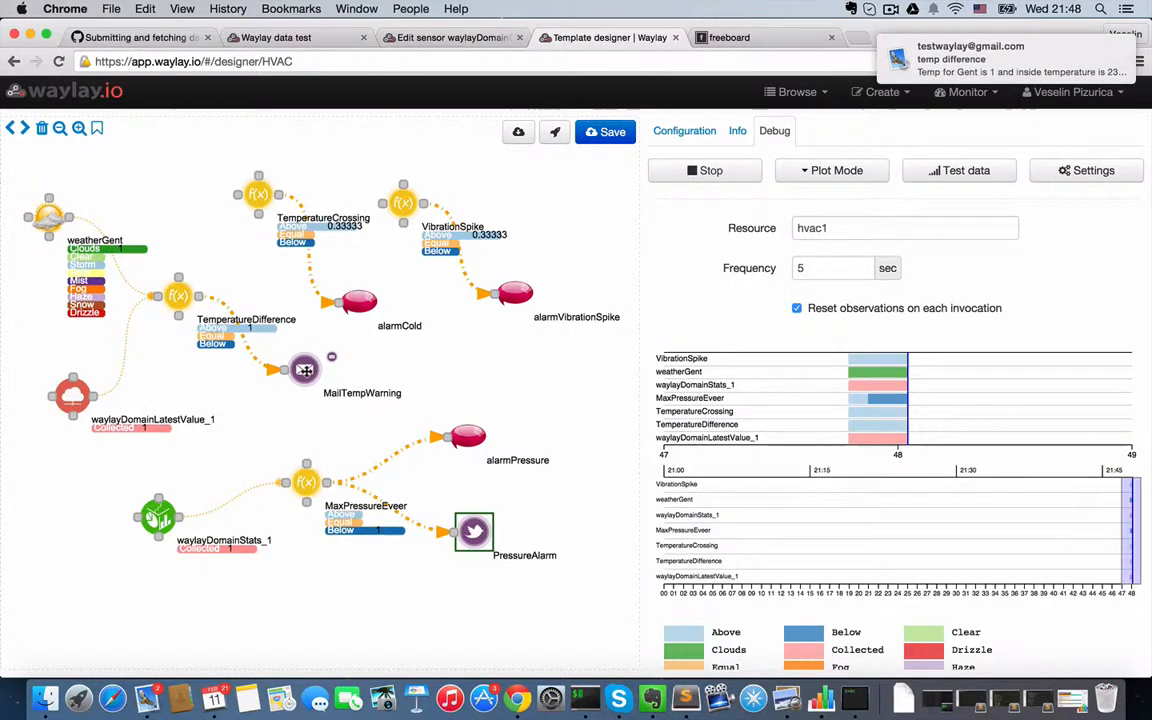
# - Open the temp difference alarm e-mail from its notification, read the Gent and inside temperatures, and close it to return to the template
pyautogui.moveTo(968, 60)
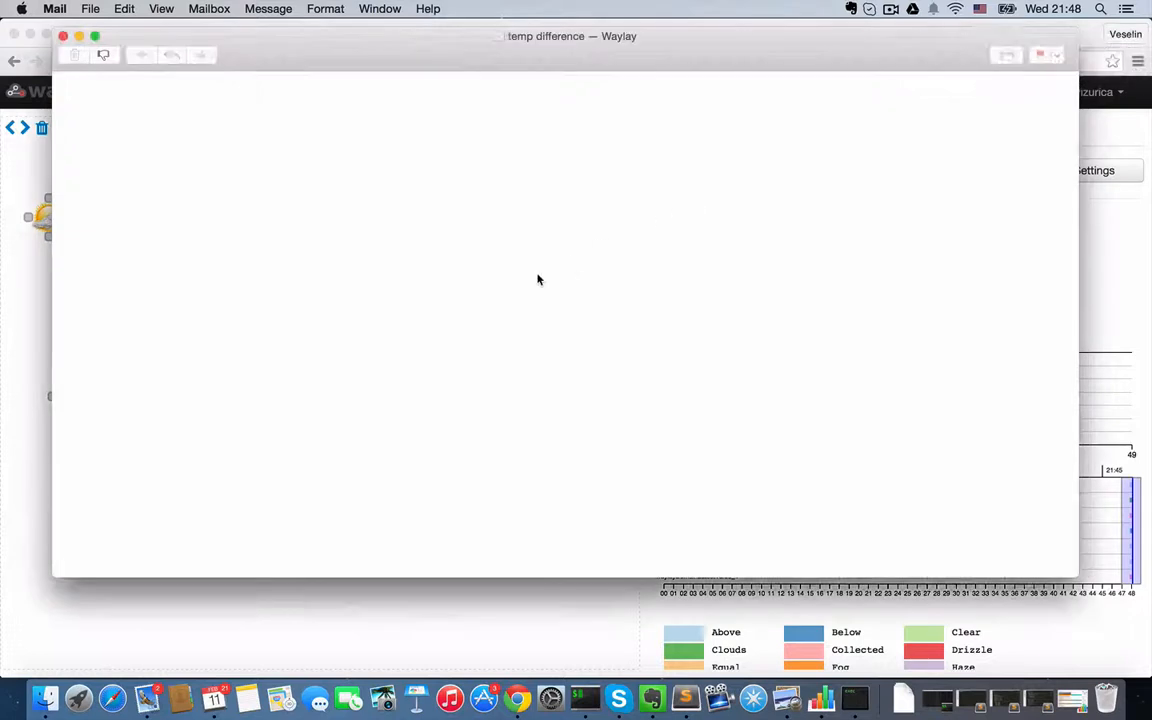
pyautogui.moveTo(288, 154); pyautogui.dragTo(146, 155)
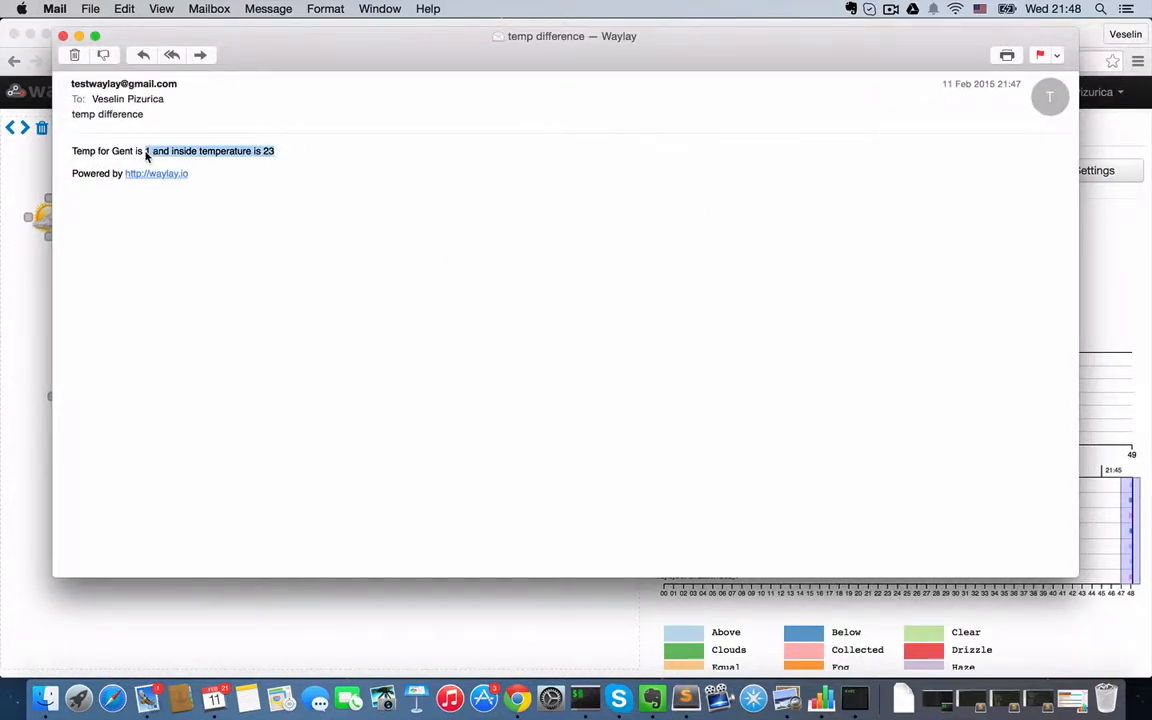
pyautogui.click(62, 35)
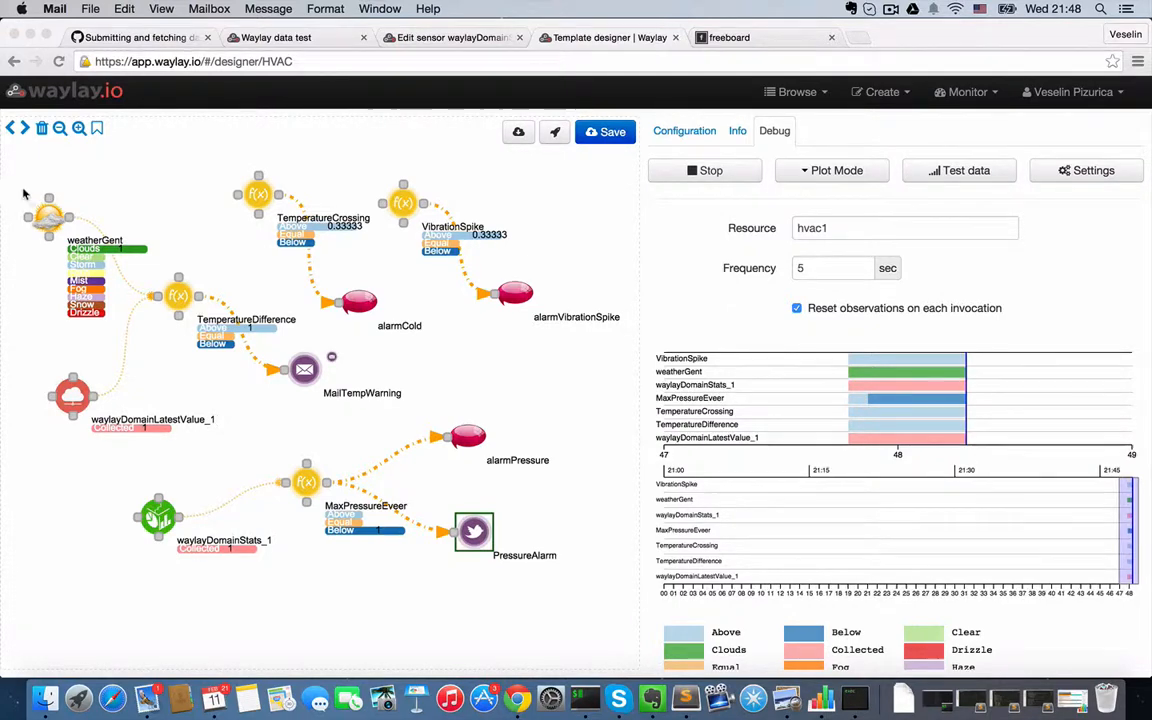
pyautogui.click(256, 197)
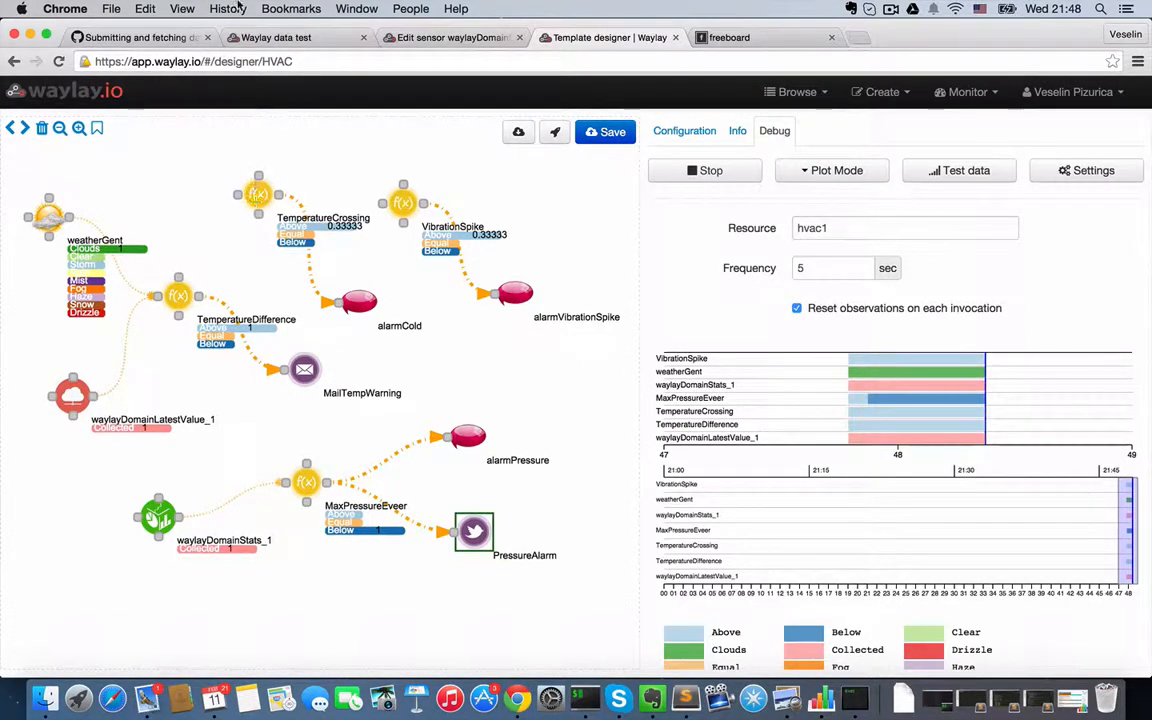
# - On the Waylay data test page, set hvac1's temperature to 25, pressure to 100 and vibration to 16, and send the message
pyautogui.click(281, 40)
pyautogui.doubleClick(230, 246)
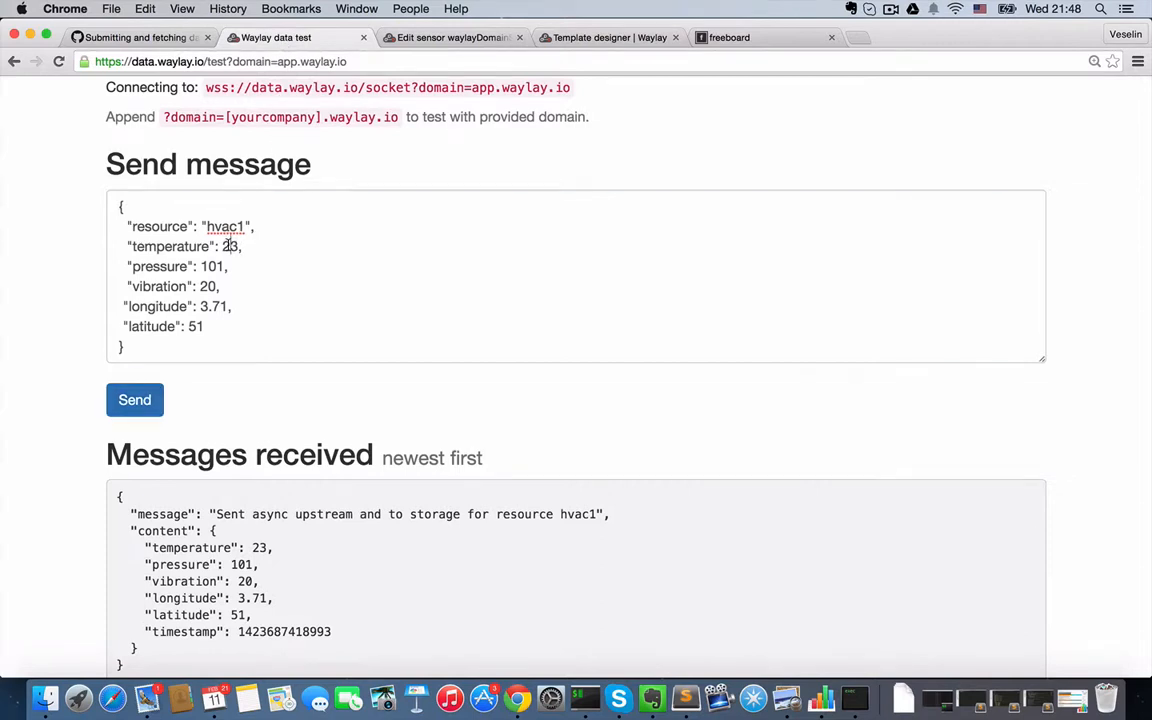
pyautogui.write('25')
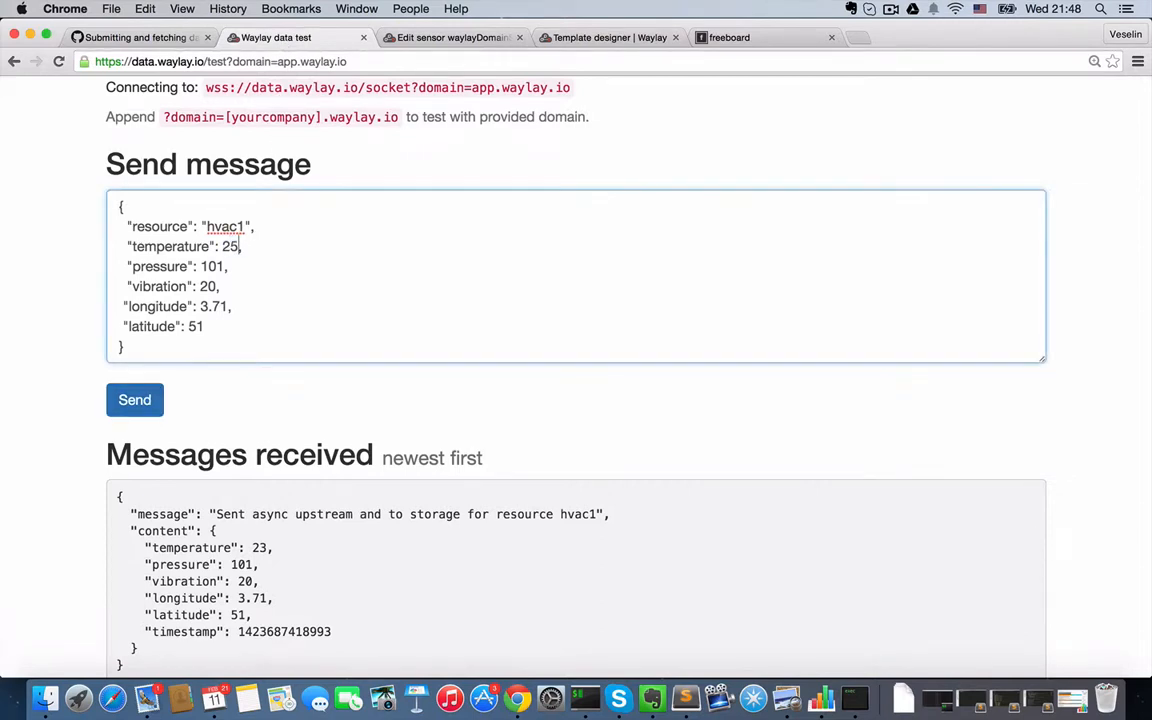
pyautogui.doubleClick(216, 266)
pyautogui.write('120')
pyautogui.doubleClick(207, 266)
pyautogui.write('101')
pyautogui.moveTo(216, 266); pyautogui.dragTo(216, 286)
pyautogui.write('0')
pyautogui.write('16')
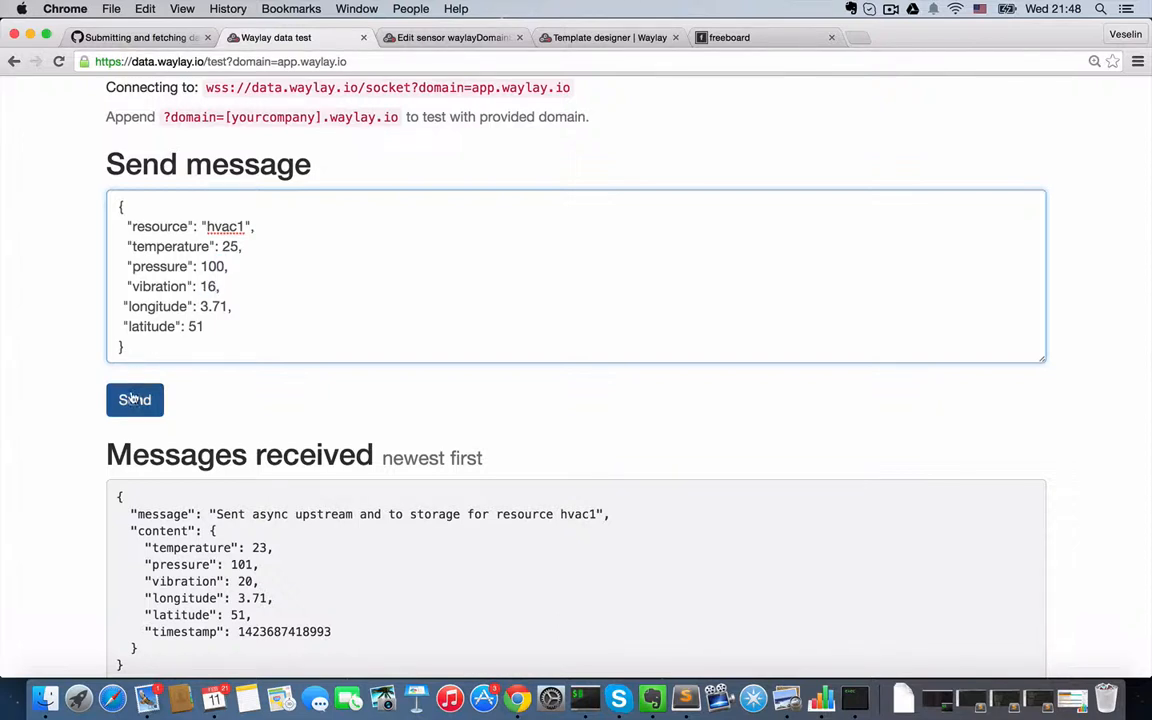
pyautogui.click(134, 400)
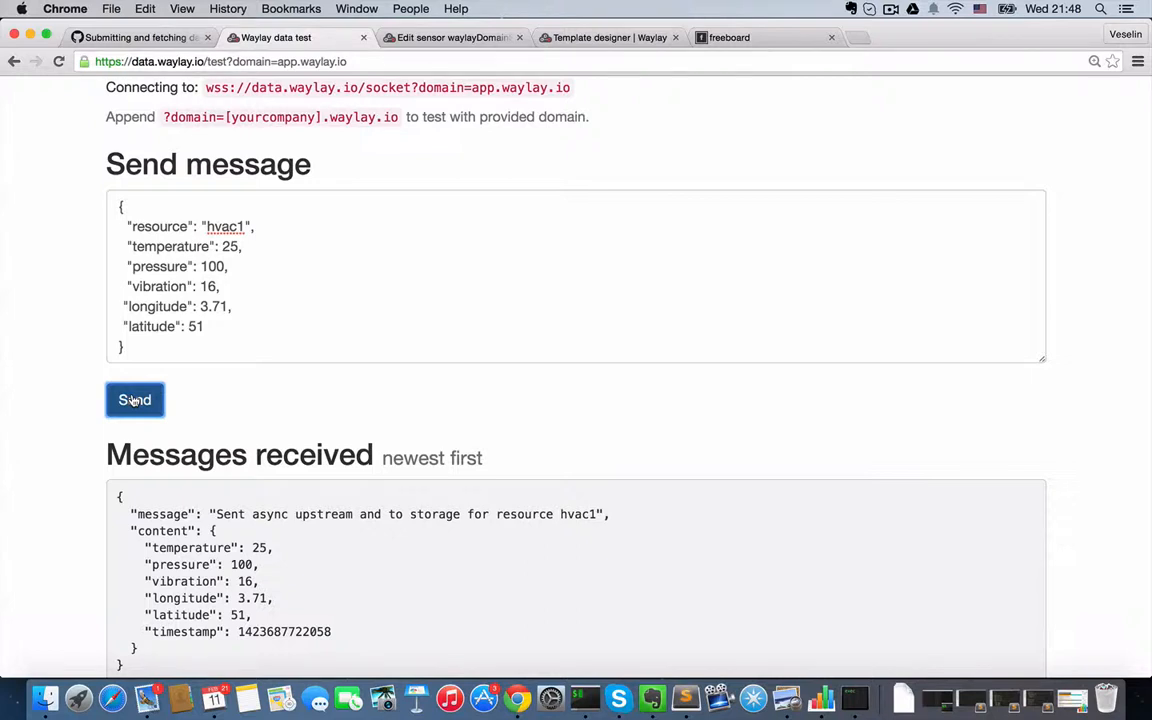
# - Return to the HVAC template designer, check the node states, inspect the alarmVibrationSpike settings, and go back to the debug view
pyautogui.click(604, 40)
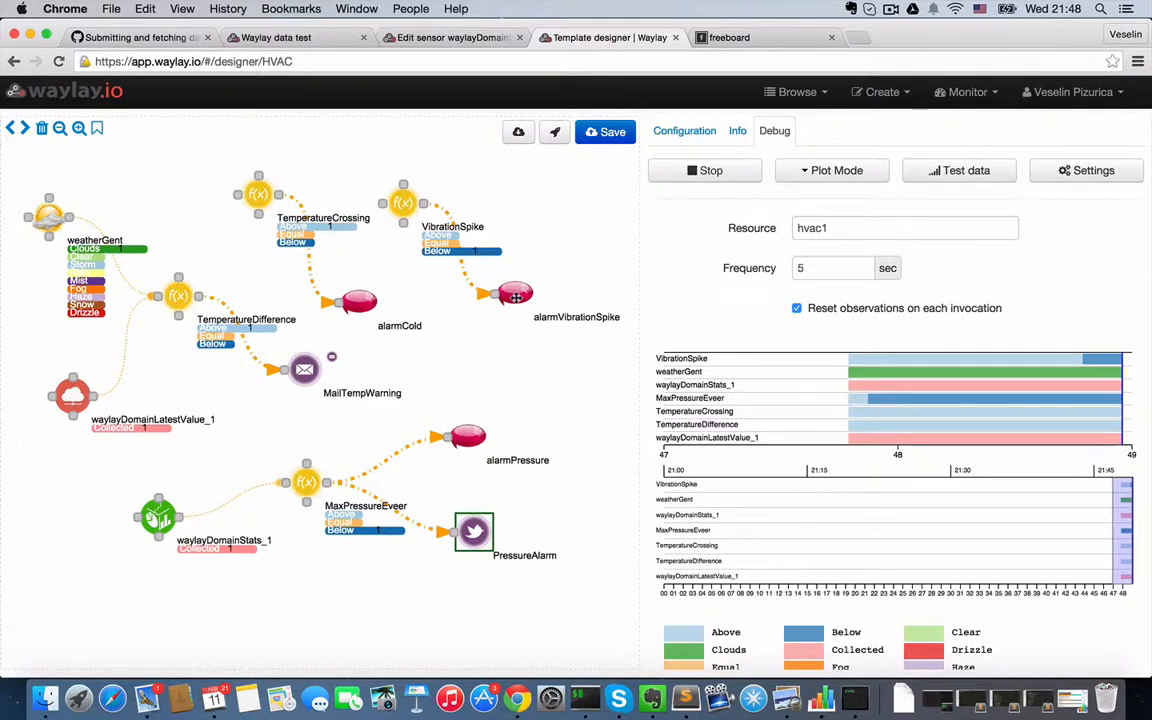
pyautogui.moveTo(516, 294); pyautogui.dragTo(530, 284)
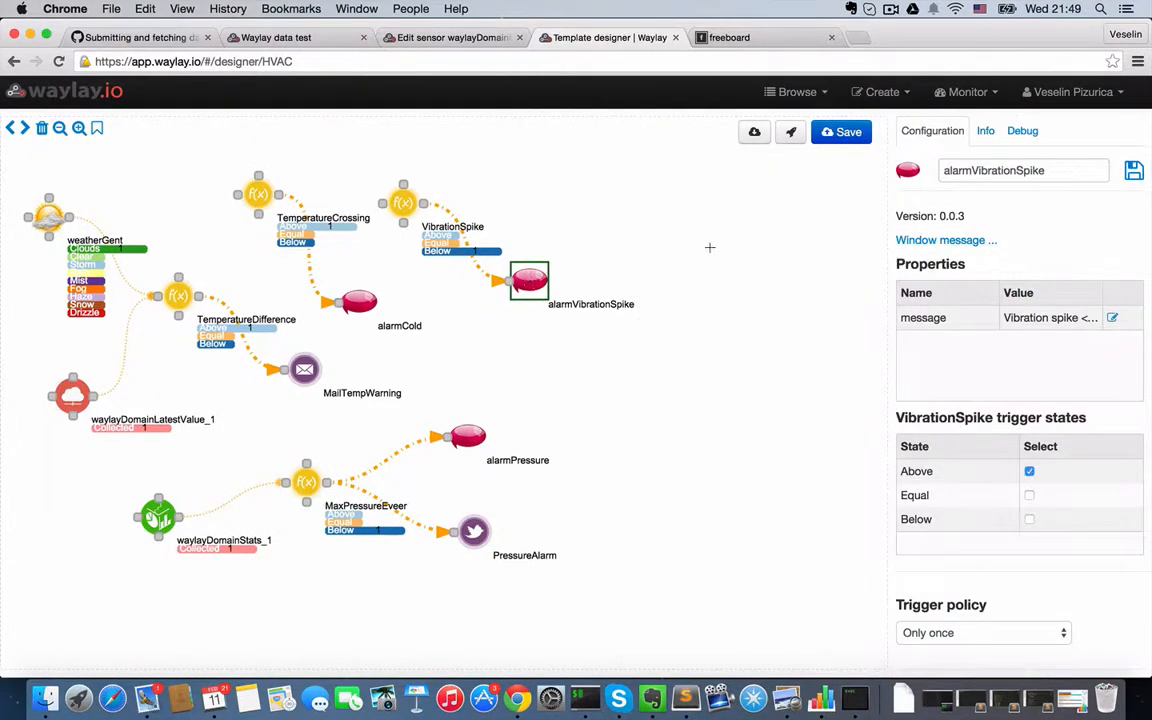
pyautogui.click(1020, 132)
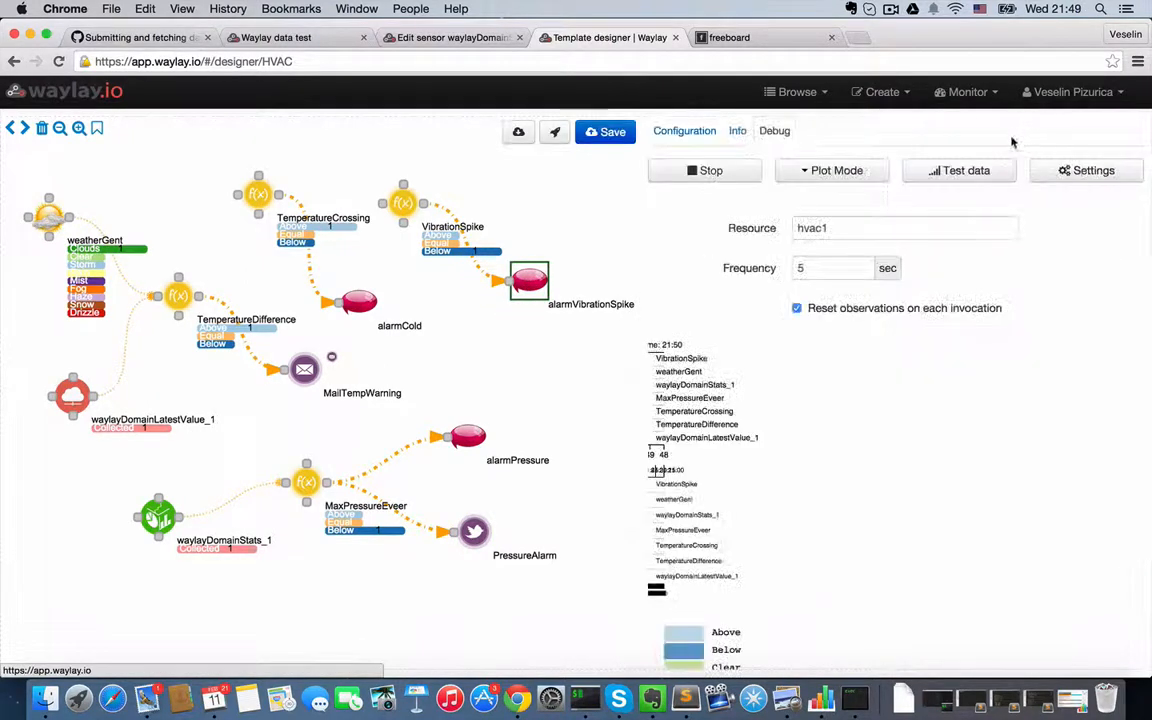
# - Switch the debug plot to raw data and examine the per-sensor graphs, including MaxPressureEveer and TemperatureCrossing
pyautogui.click(831, 170)
pyautogui.click(825, 216)
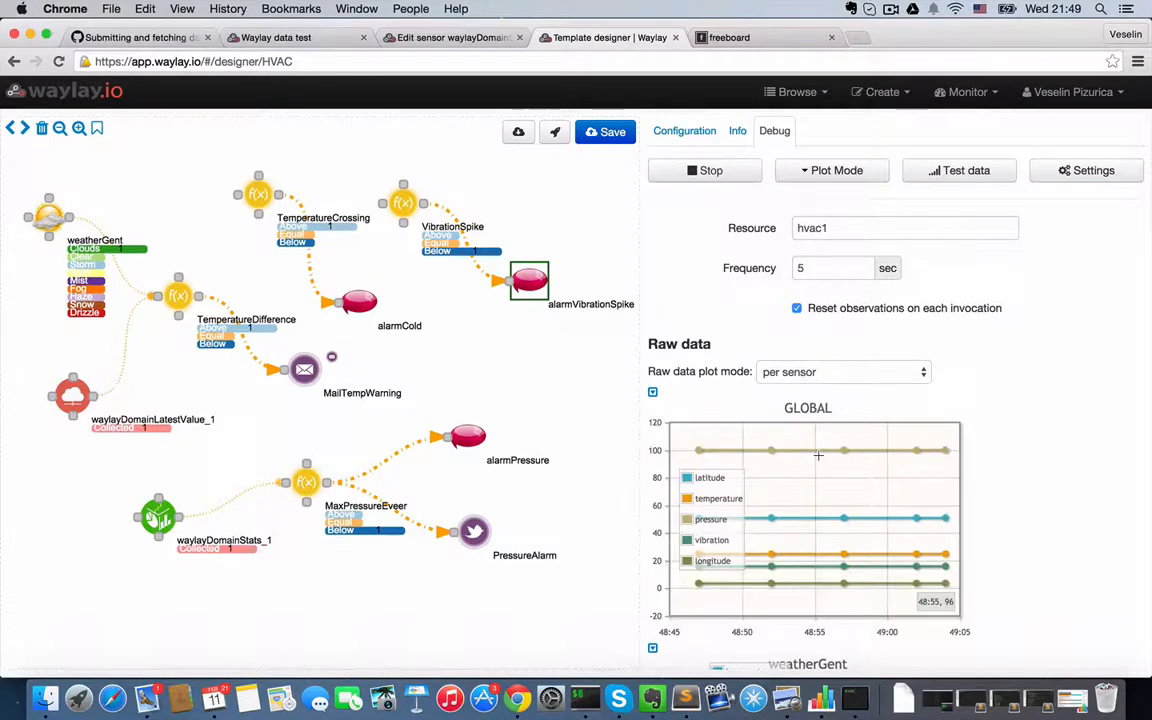
pyautogui.scroll(-10, 816, 430)
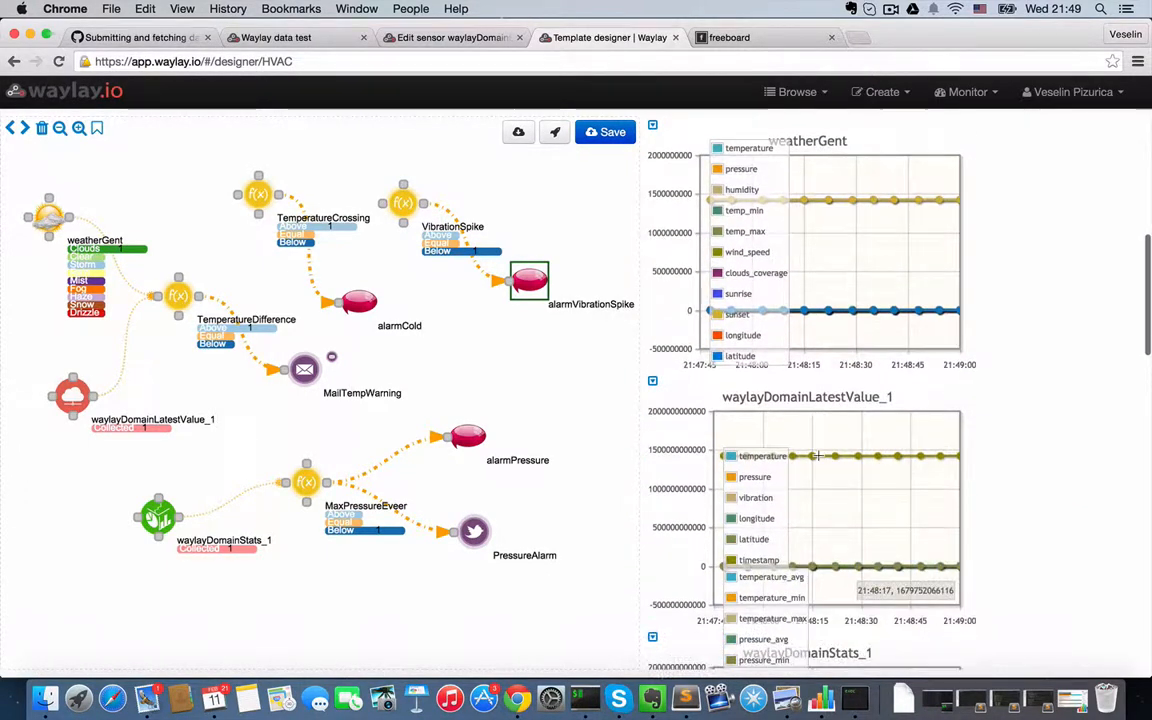
pyautogui.scroll(-15, 817, 455)
pyautogui.scroll(-5, 818, 455)
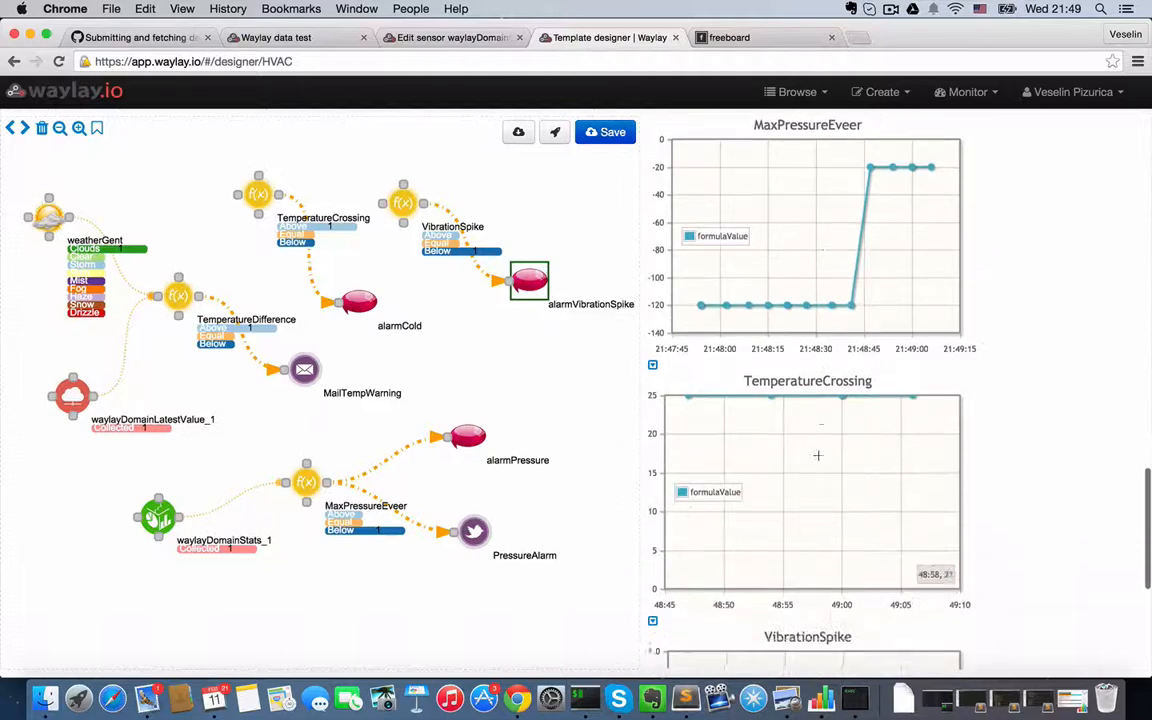
pyautogui.scroll(20, 818, 455)
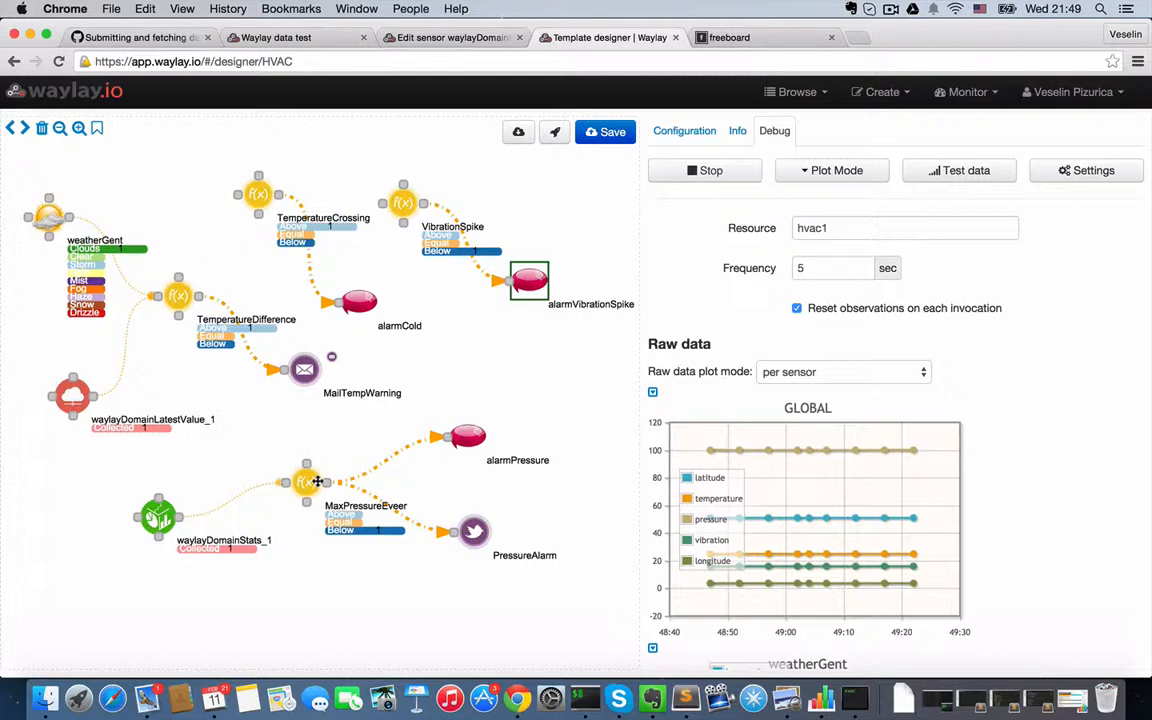
# - On the Waylay data test page, set hvac1's pressure to 120 and send the message
pyautogui.click(242, 40)
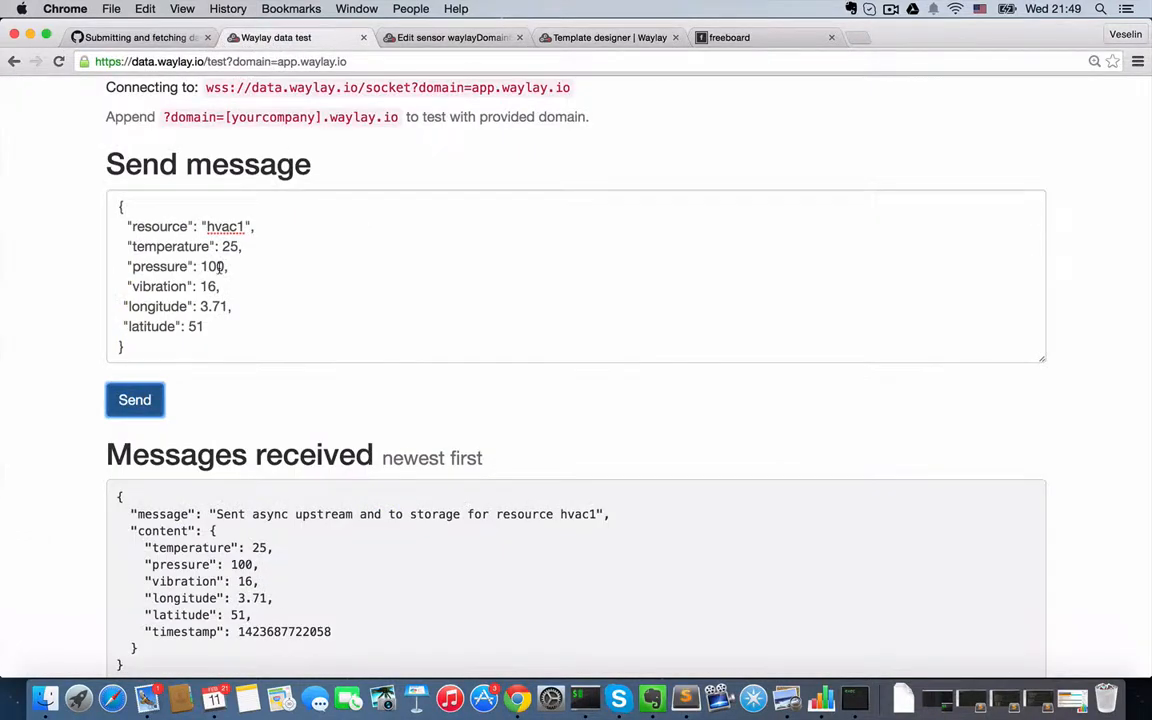
pyautogui.doubleClick(210, 267)
pyautogui.write('120')
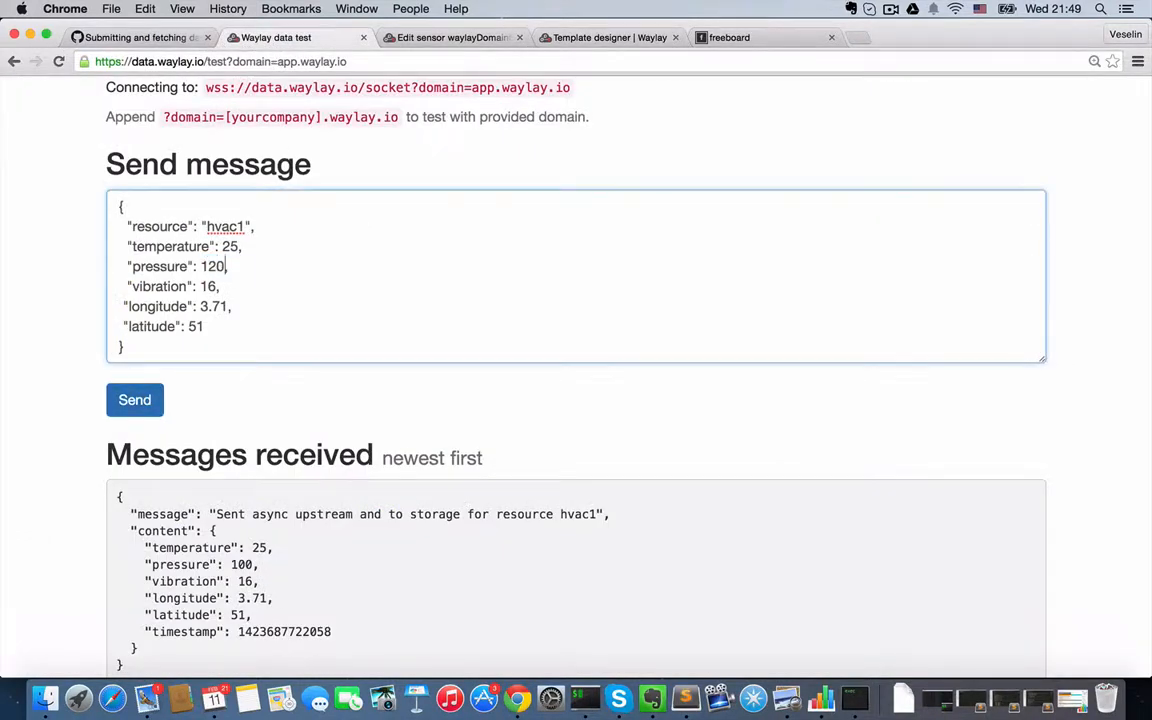
pyautogui.click(130, 407)
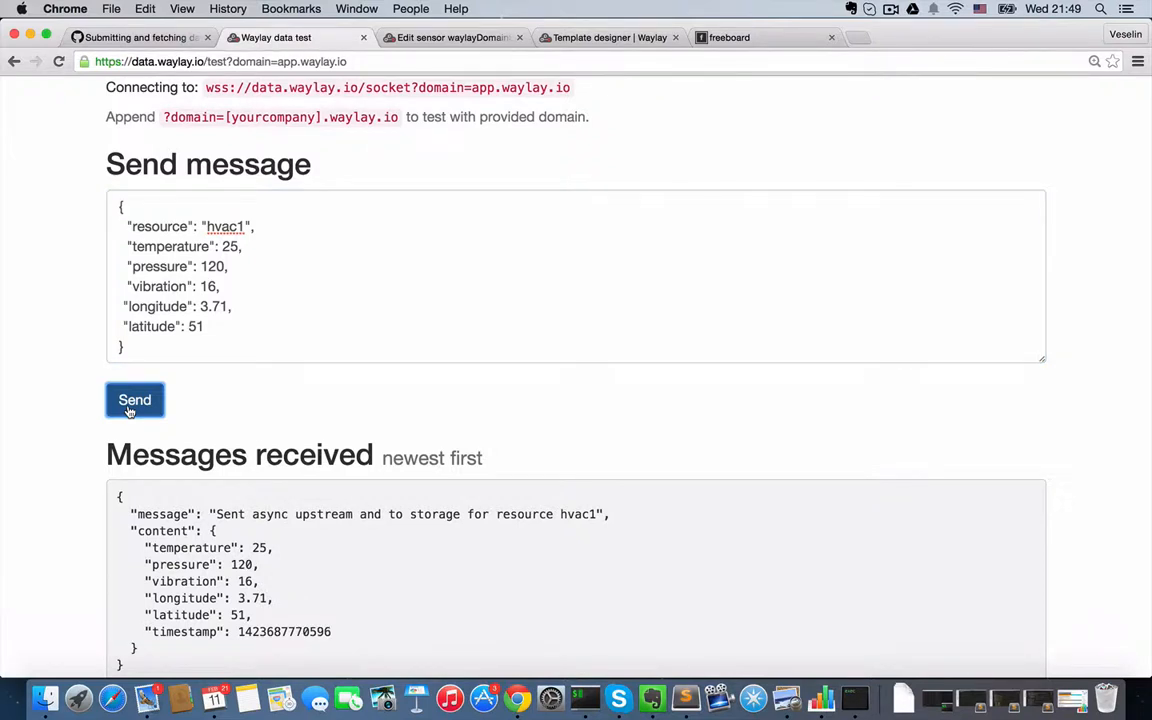
# - Return to the HVAC template designer, check the pressure graph, and inspect the waylayDomainStats_1 and MaxPressureEveer nodes
pyautogui.click(595, 38)
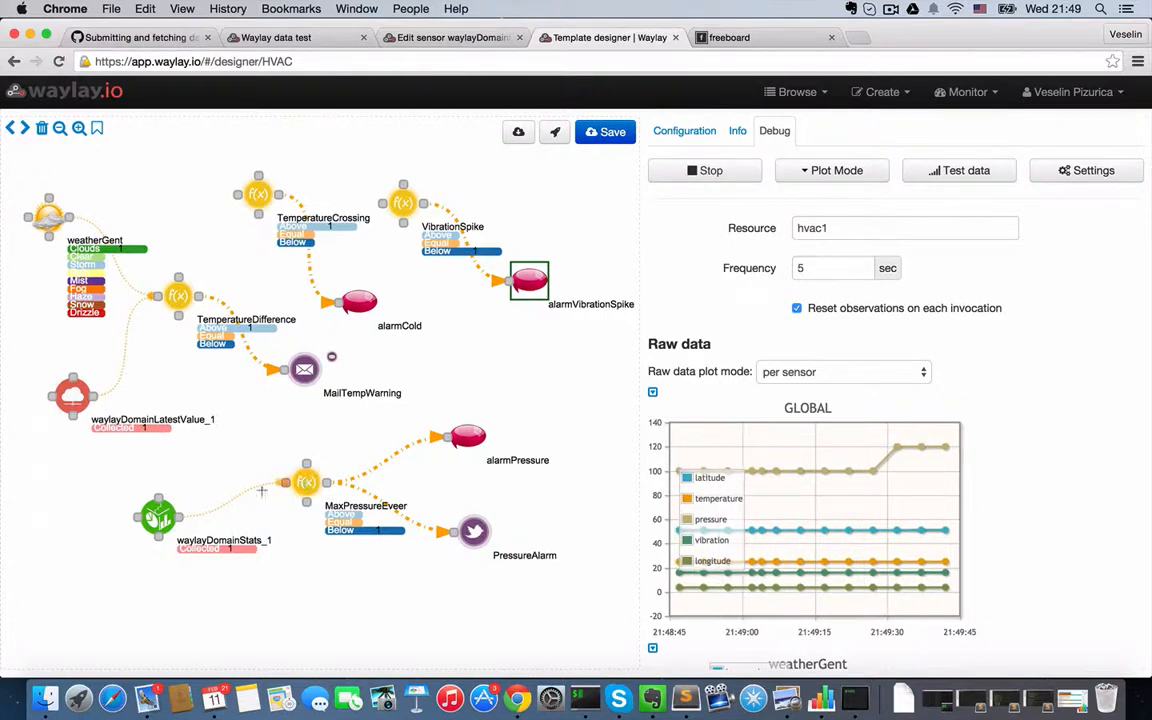
pyautogui.click(163, 521)
pyautogui.click(305, 483)
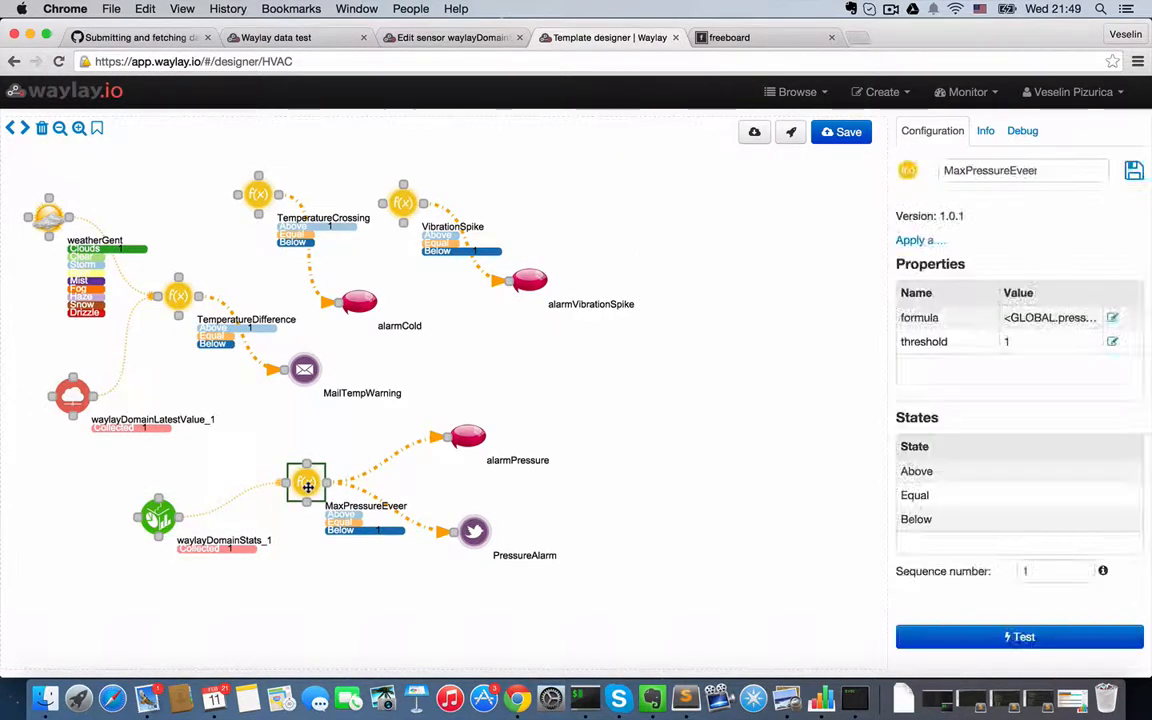
# - Set the raw data plot mode of the debug view to per metric
pyautogui.click(1022, 131)
pyautogui.click(836, 372)
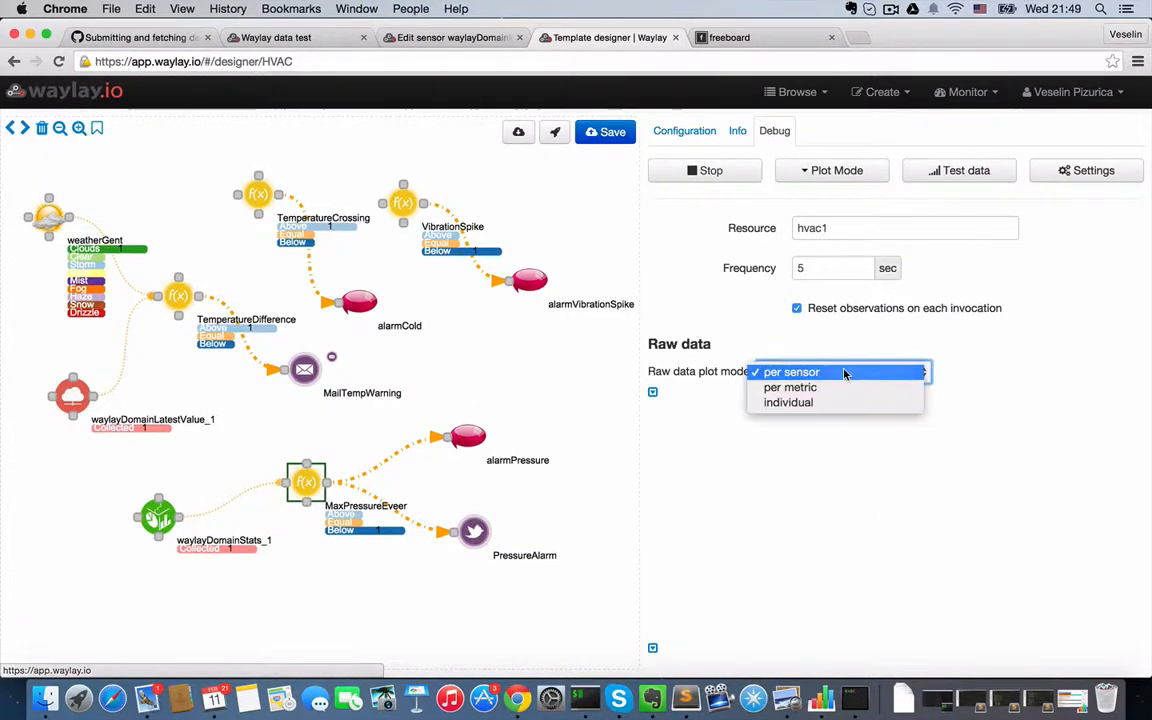
pyautogui.click(853, 469)
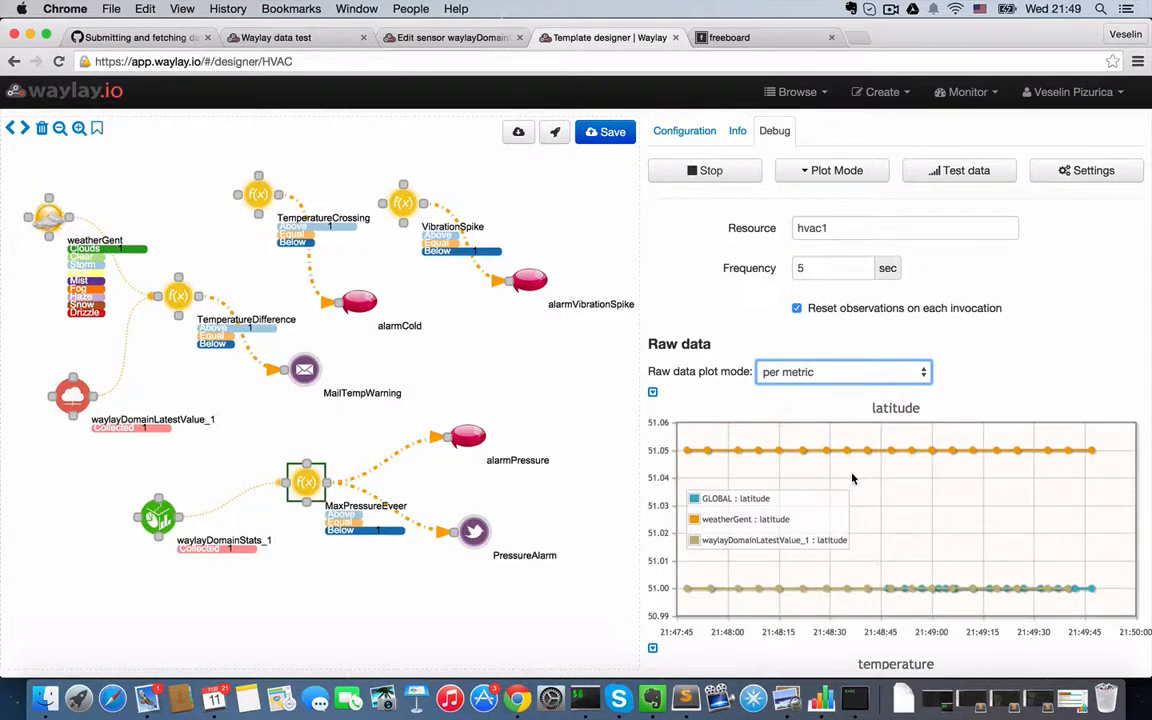
# - Examine the per-metric raw data graphs, including timestamp, temperature_avg and temperature_min
pyautogui.scroll(-10, 771, 470)
pyautogui.scroll(-5, 819, 548)
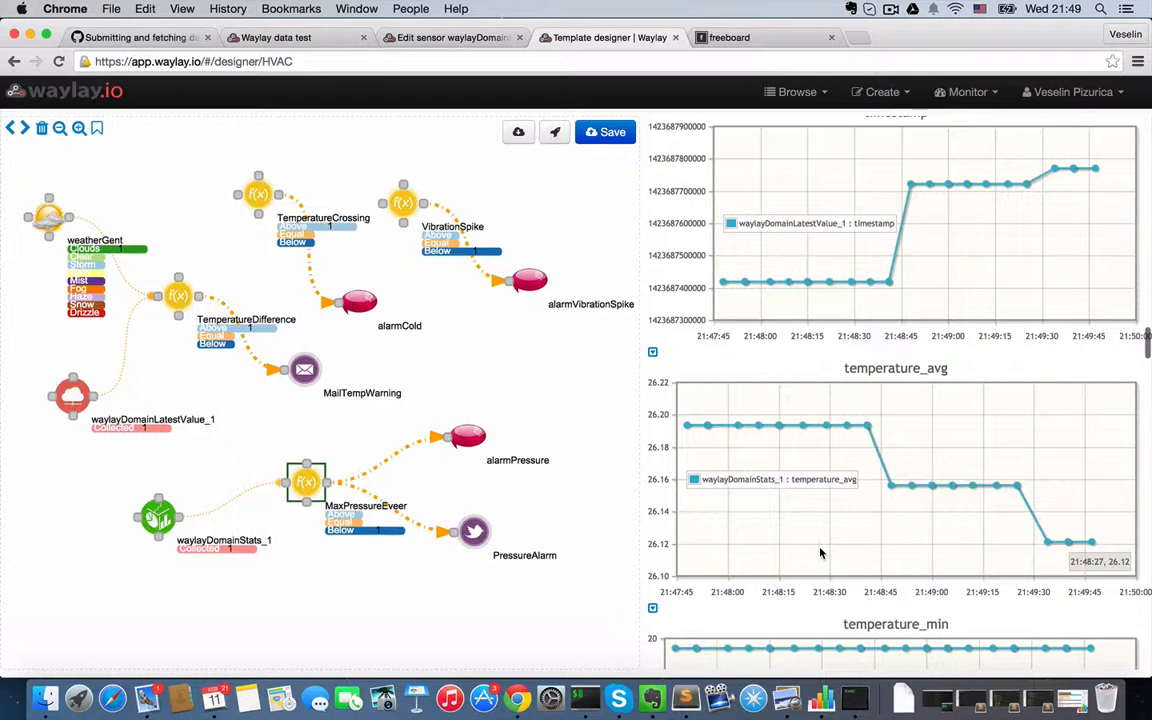
pyautogui.scroll(12, 820, 552)
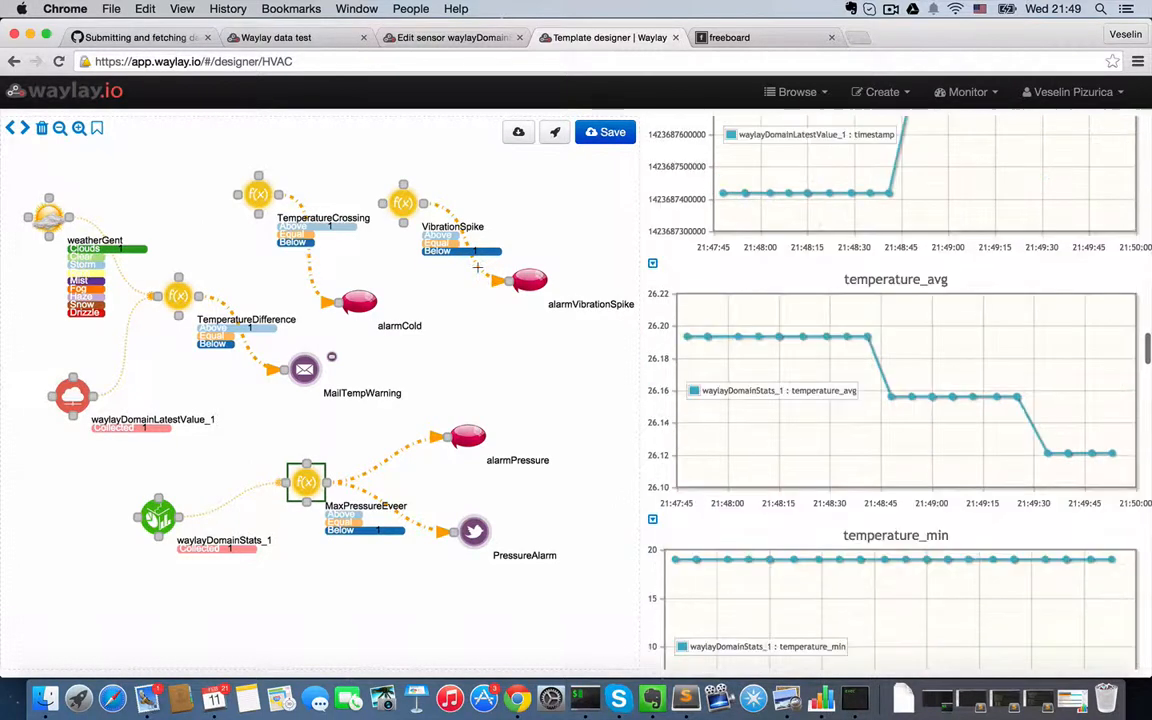
# - On the Waylay data test page, set hvac1's pressure to 125 and send the message
pyautogui.click(265, 37)
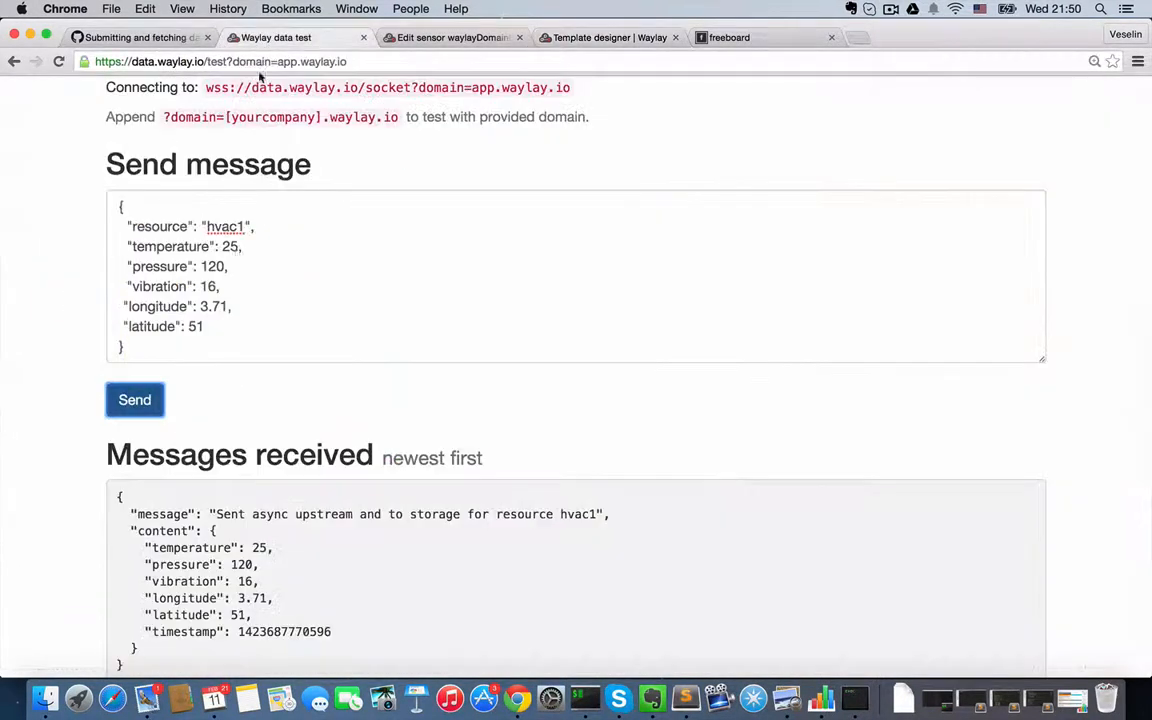
pyautogui.doubleClick(213, 266)
pyautogui.write('12')
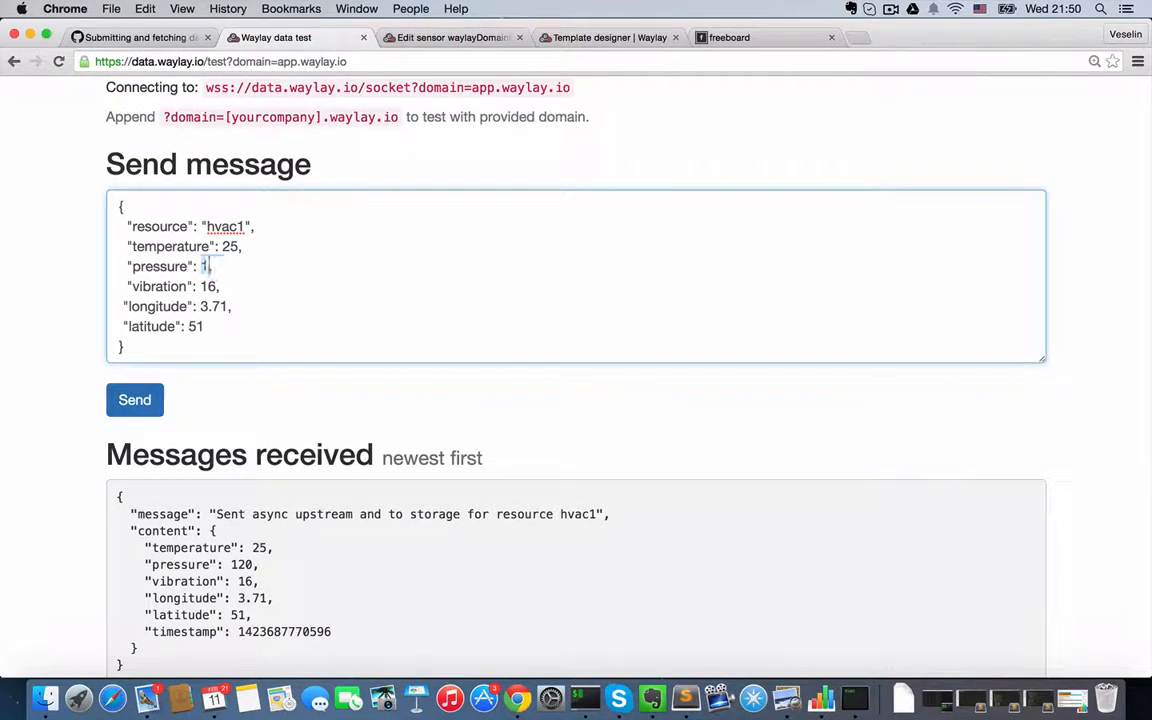
pyautogui.write('5')
pyautogui.click(135, 399)
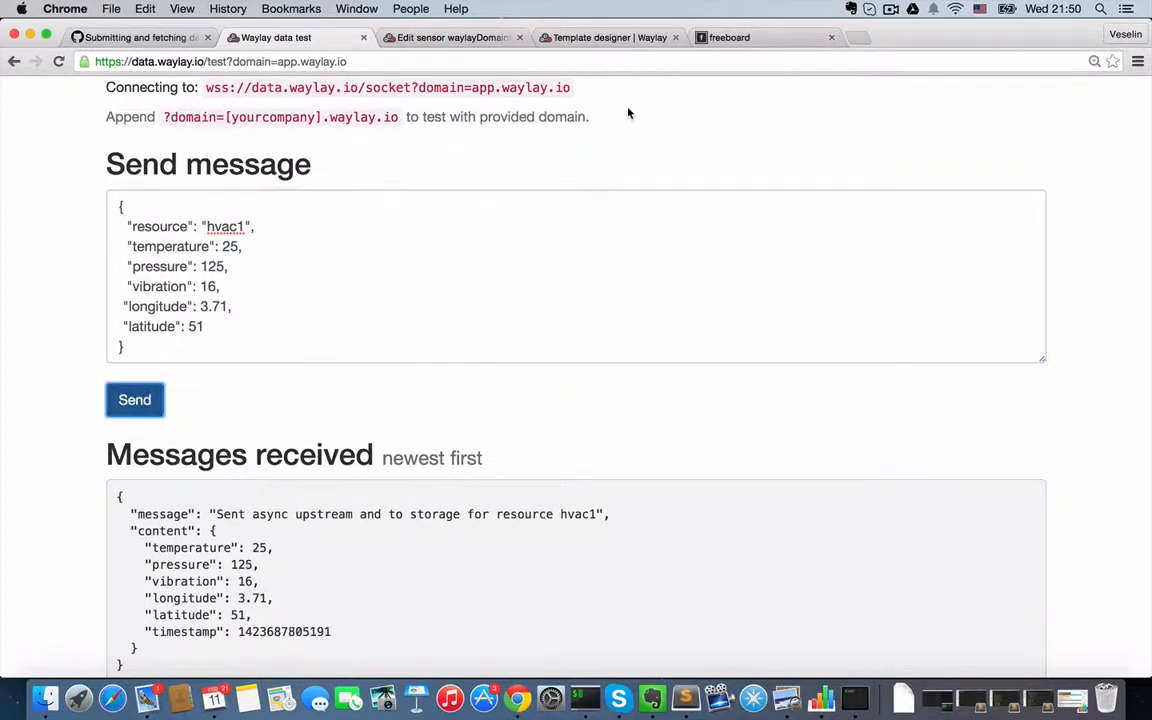
# - Return to the HVAC template designer, dismiss the actuator message, and open the PressureAlarm actuator's configuration
pyautogui.click(580, 37)
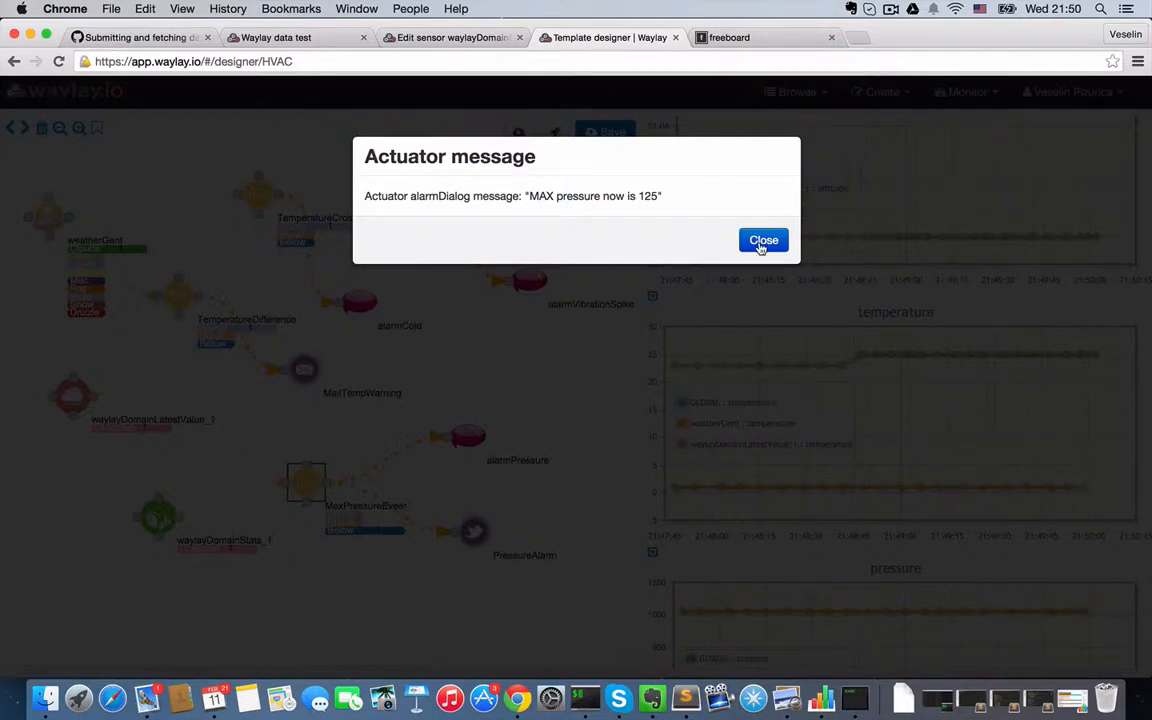
pyautogui.click(762, 241)
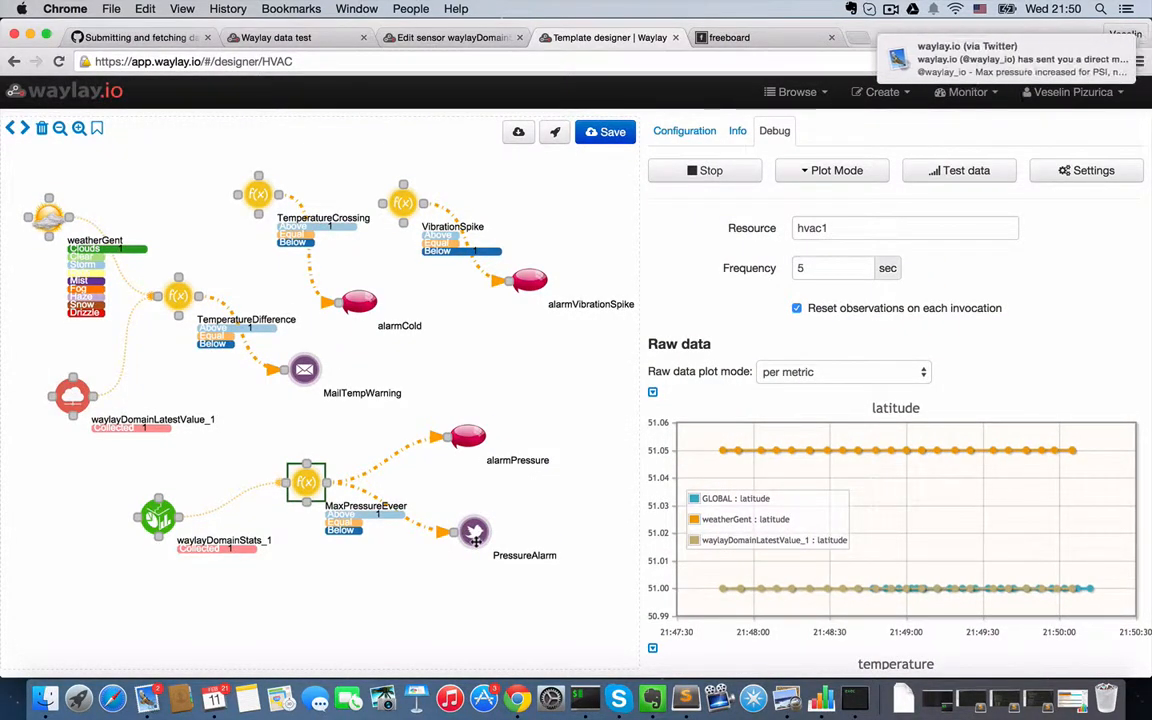
pyautogui.click(475, 535)
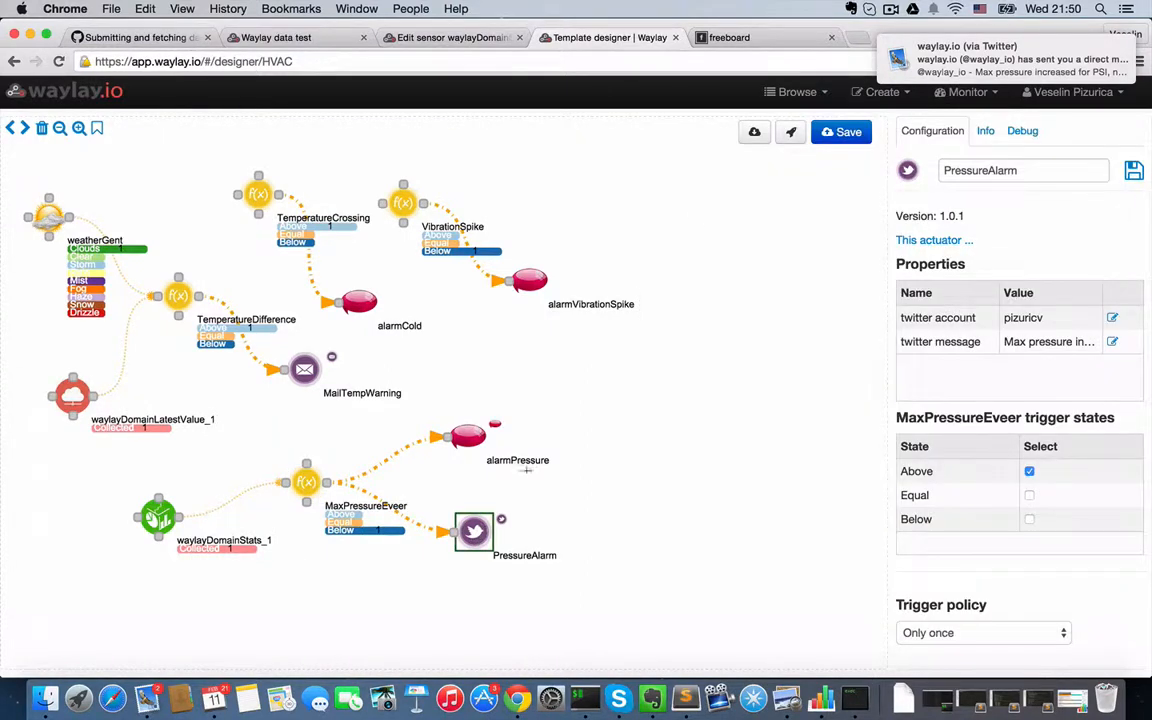
# - Open Twitter in a new tab and read the latest maximum-pressure alert in the direct messages from waylay.io
pyautogui.click(858, 38)
pyautogui.write('tw')
pyautogui.press('Return')
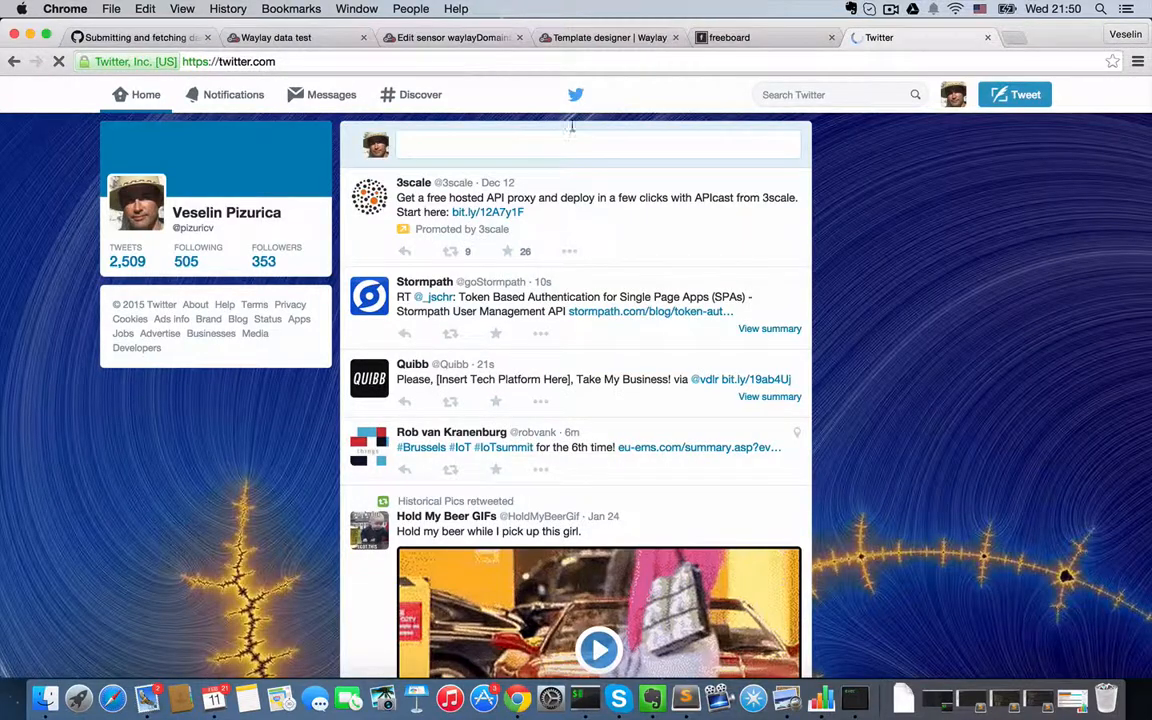
pyautogui.click(310, 94)
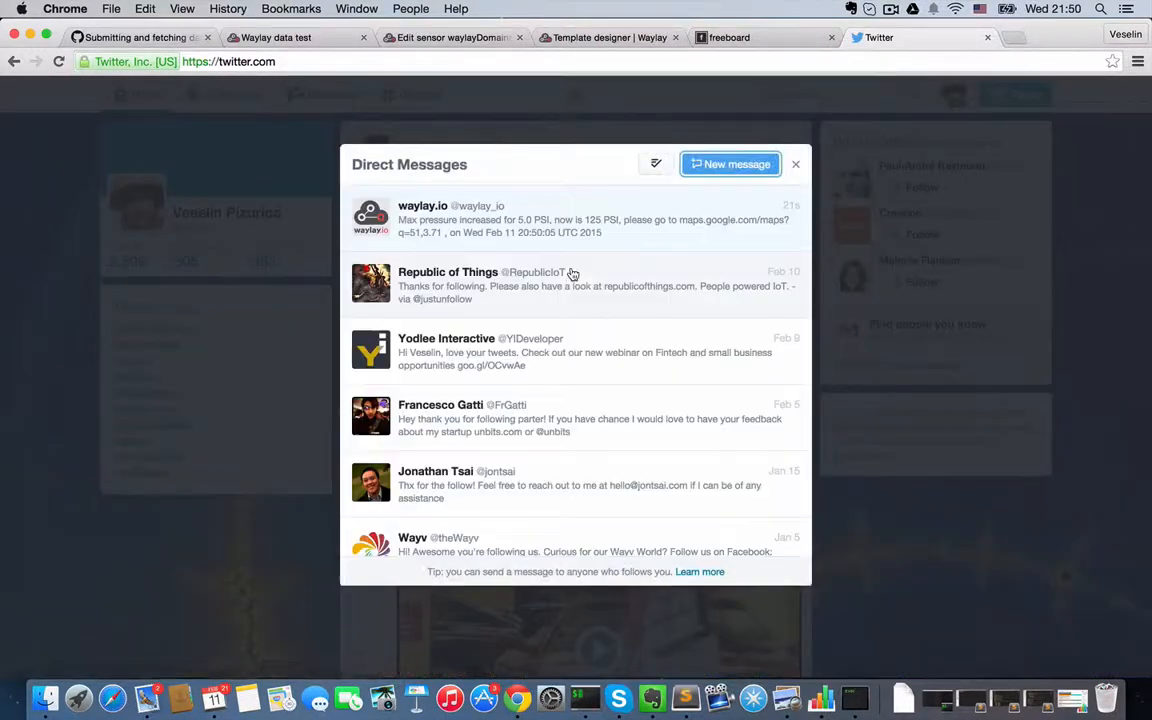
pyautogui.click(450, 221)
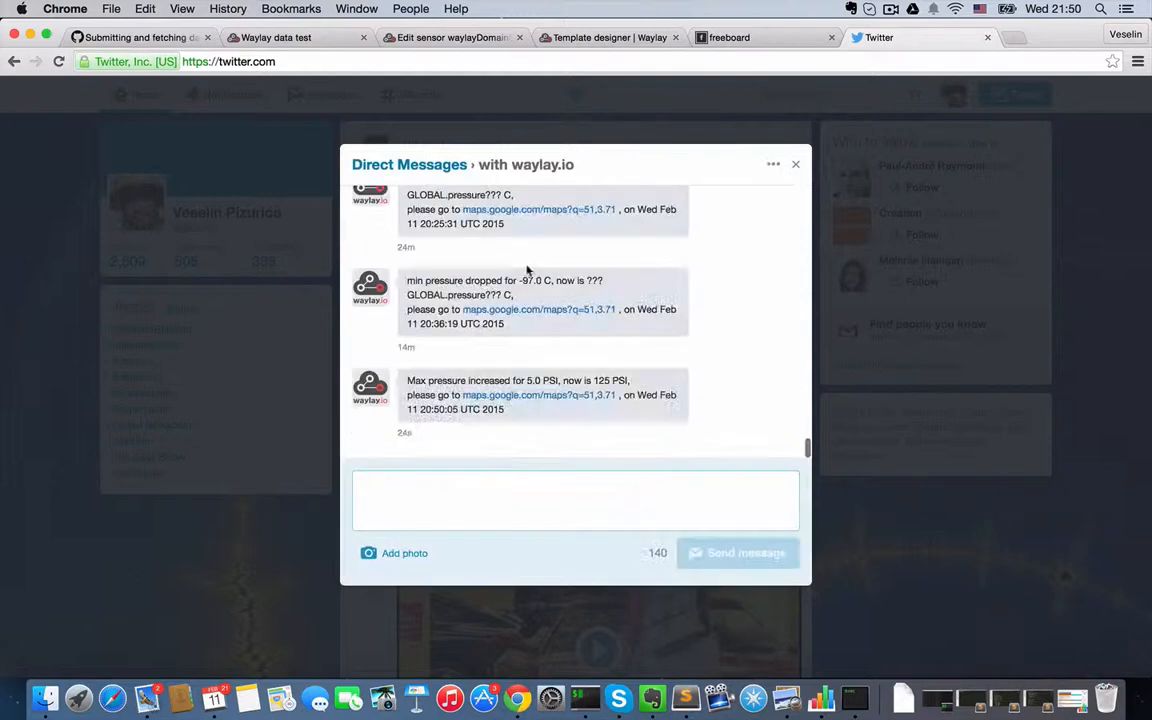
pyautogui.moveTo(525, 381); pyautogui.dragTo(561, 379)
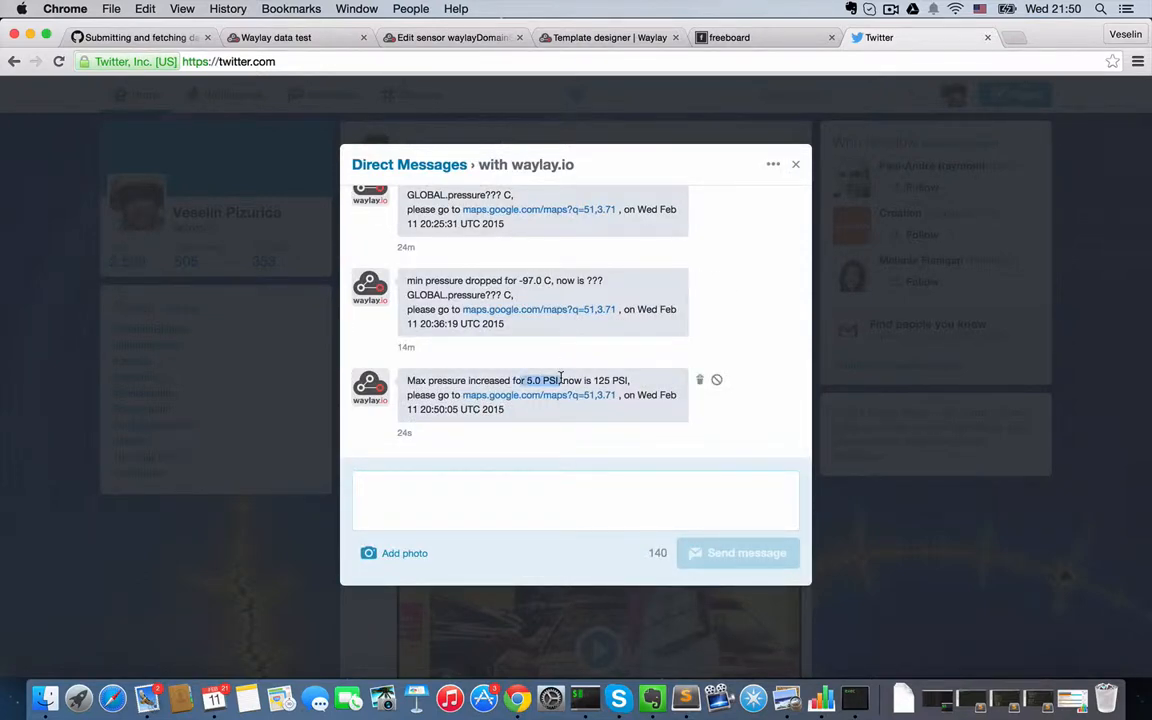
# - View the alert's linked location in Google Maps, and return to the HVAC template designer
pyautogui.click(545, 396)
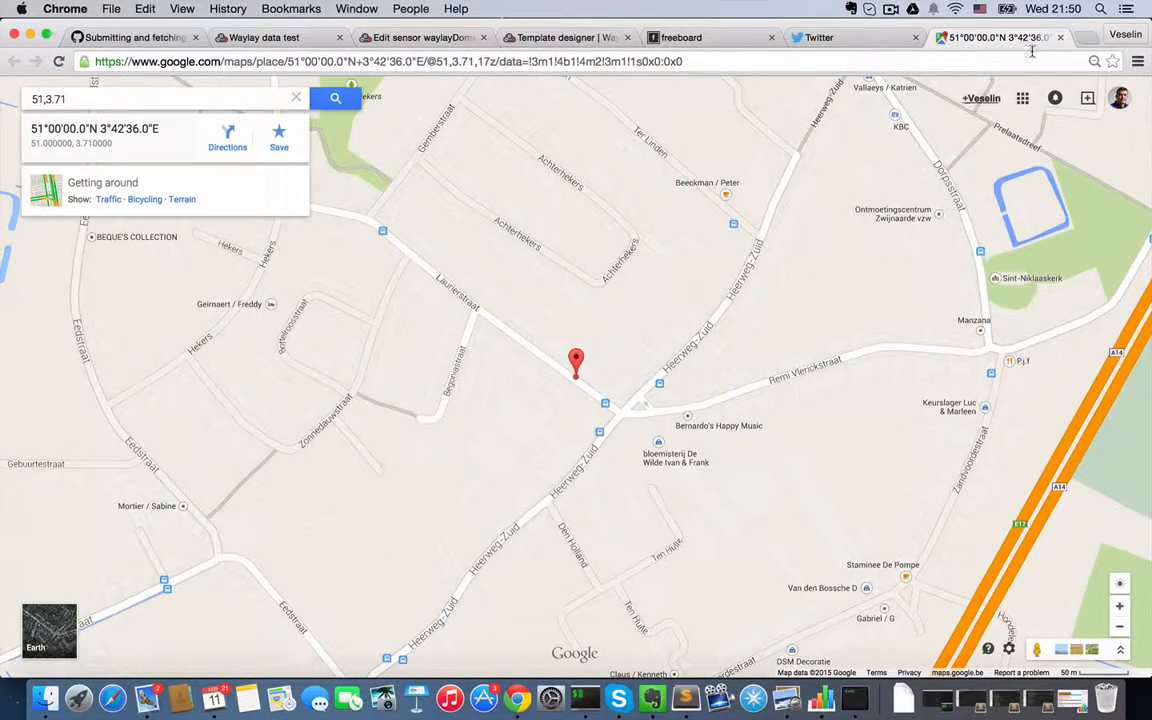
pyautogui.click(1060, 37)
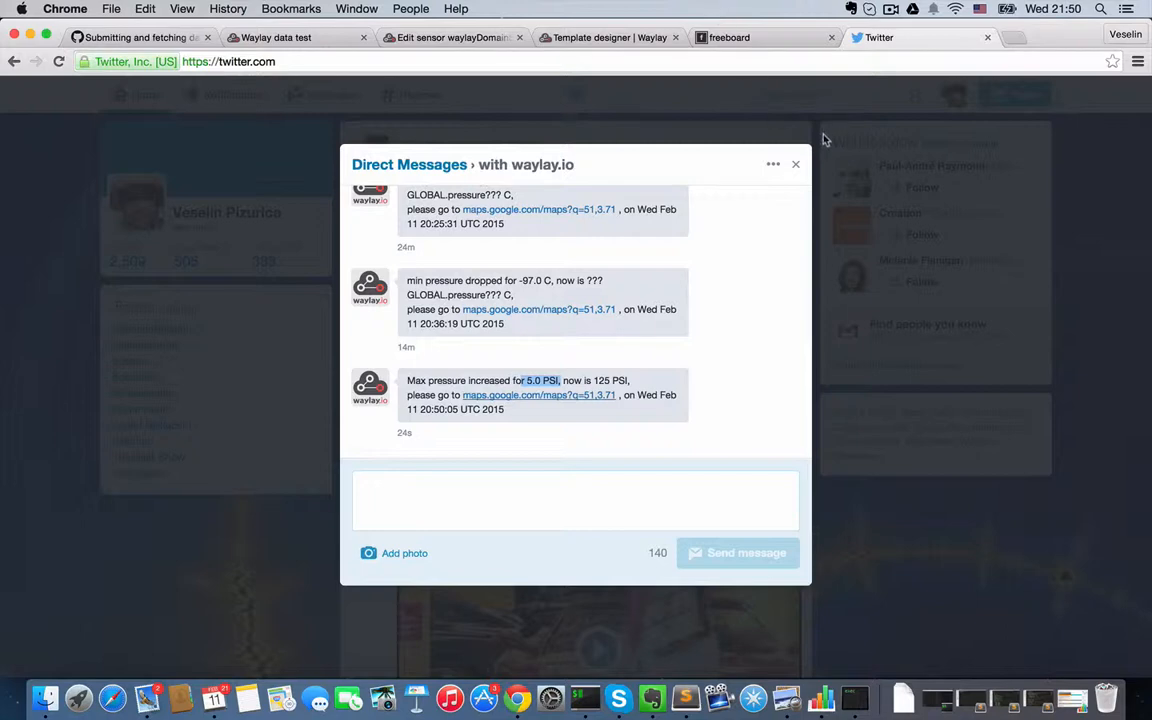
pyautogui.click(795, 164)
pyautogui.click(624, 38)
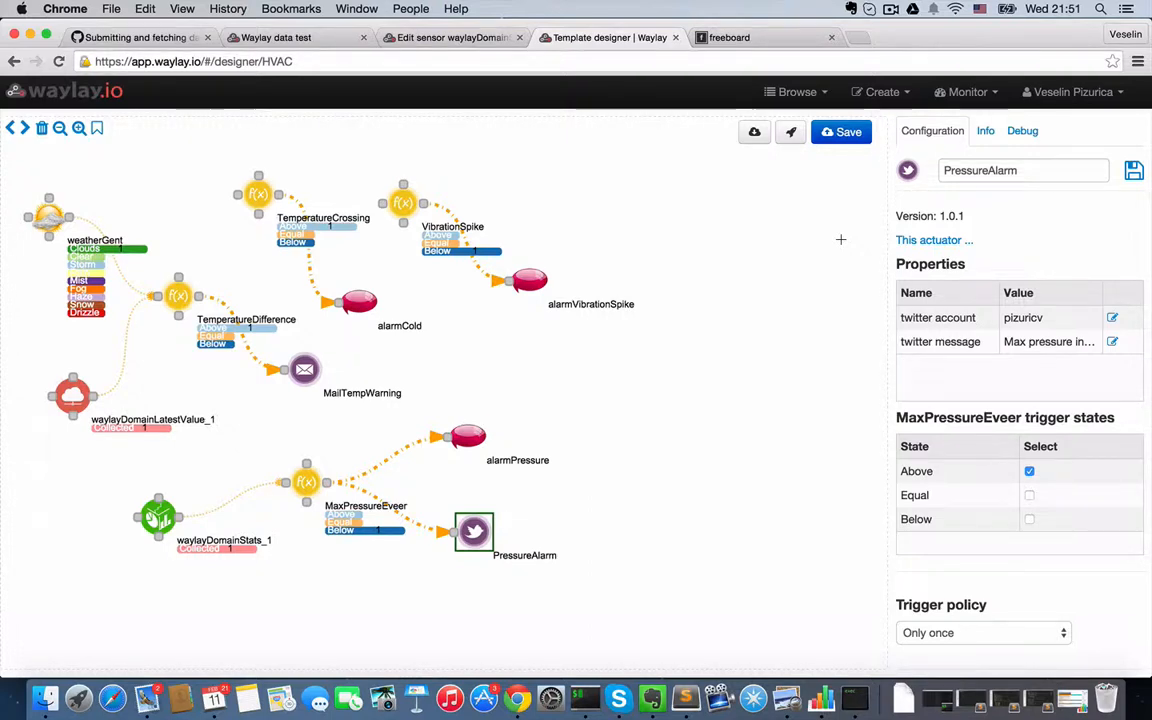
# - On the freeboard dashboard, inspect the HVAC1 datasource's URL and Authorization header, and leave its settings without saving
pyautogui.click(760, 37)
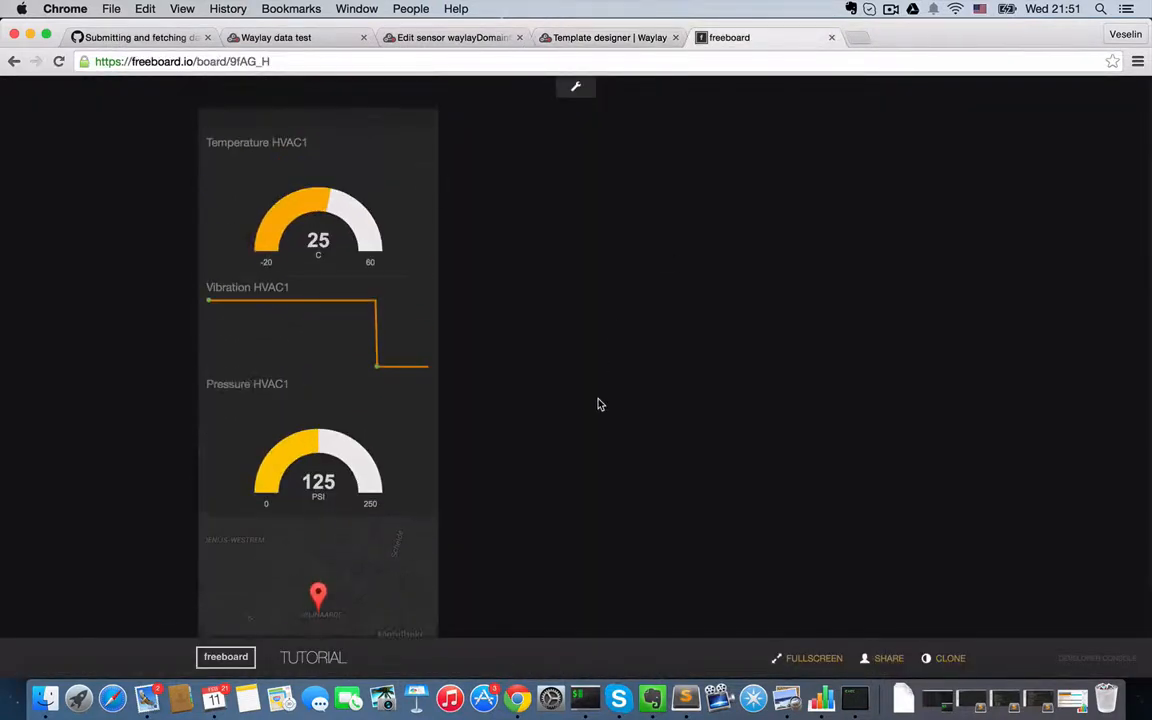
pyautogui.click(577, 80)
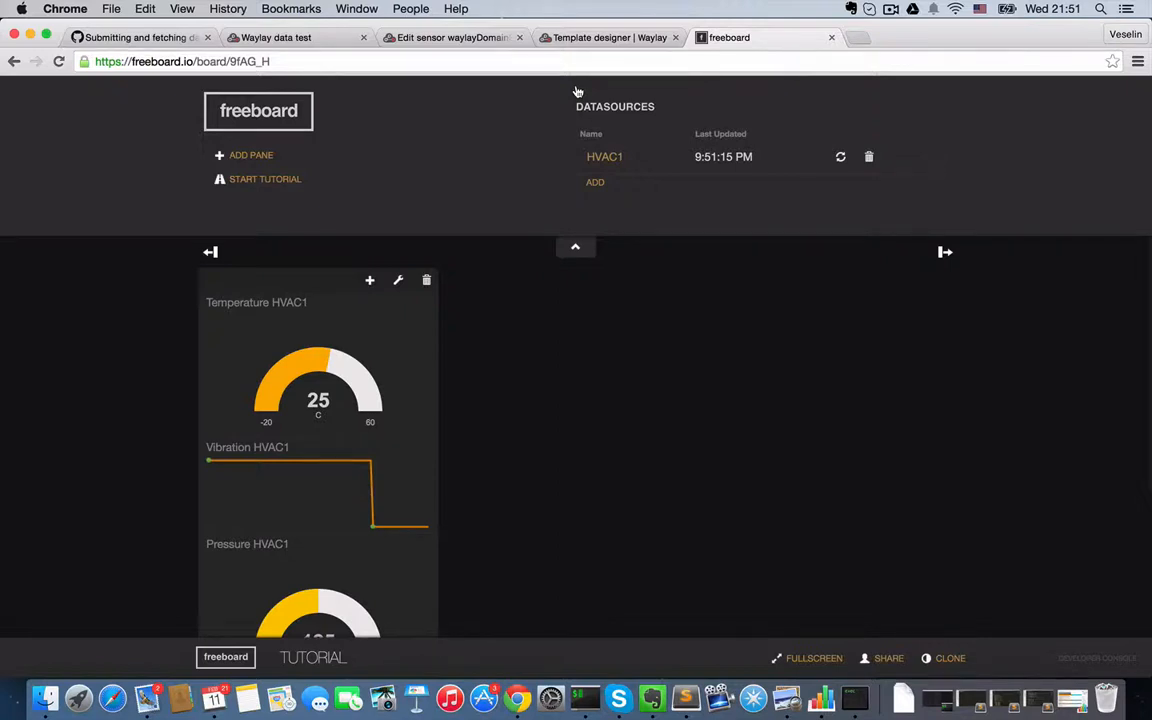
pyautogui.click(606, 158)
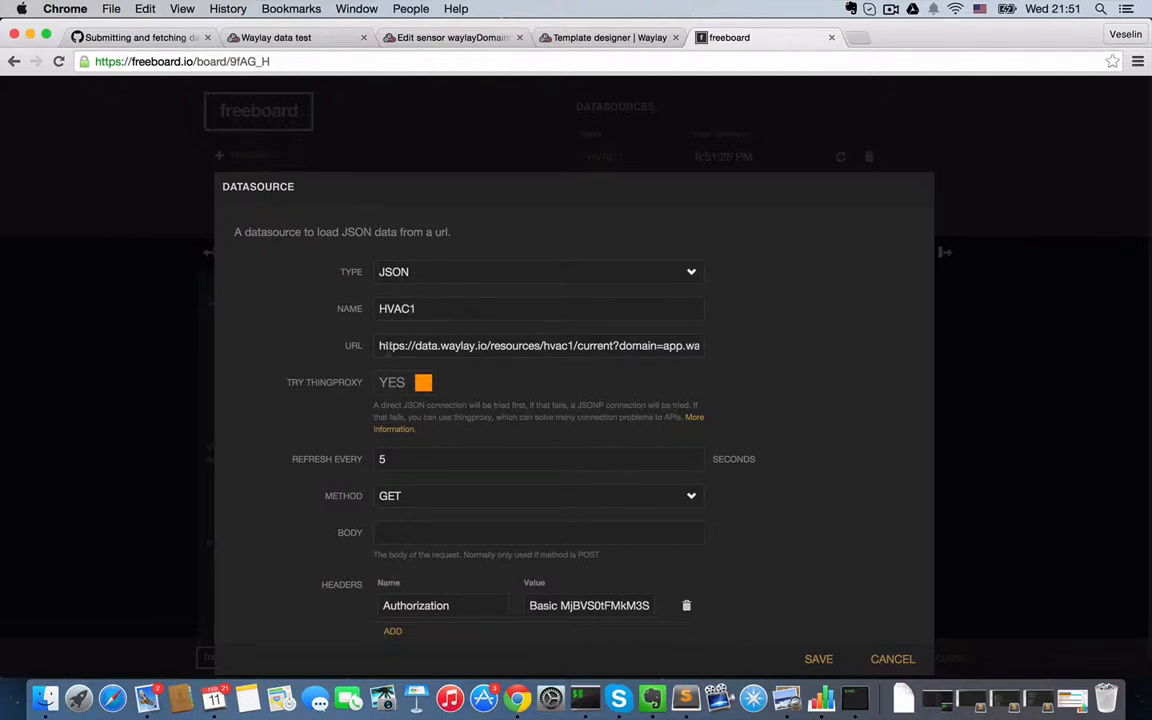
pyautogui.moveTo(380, 345); pyautogui.dragTo(702, 345)
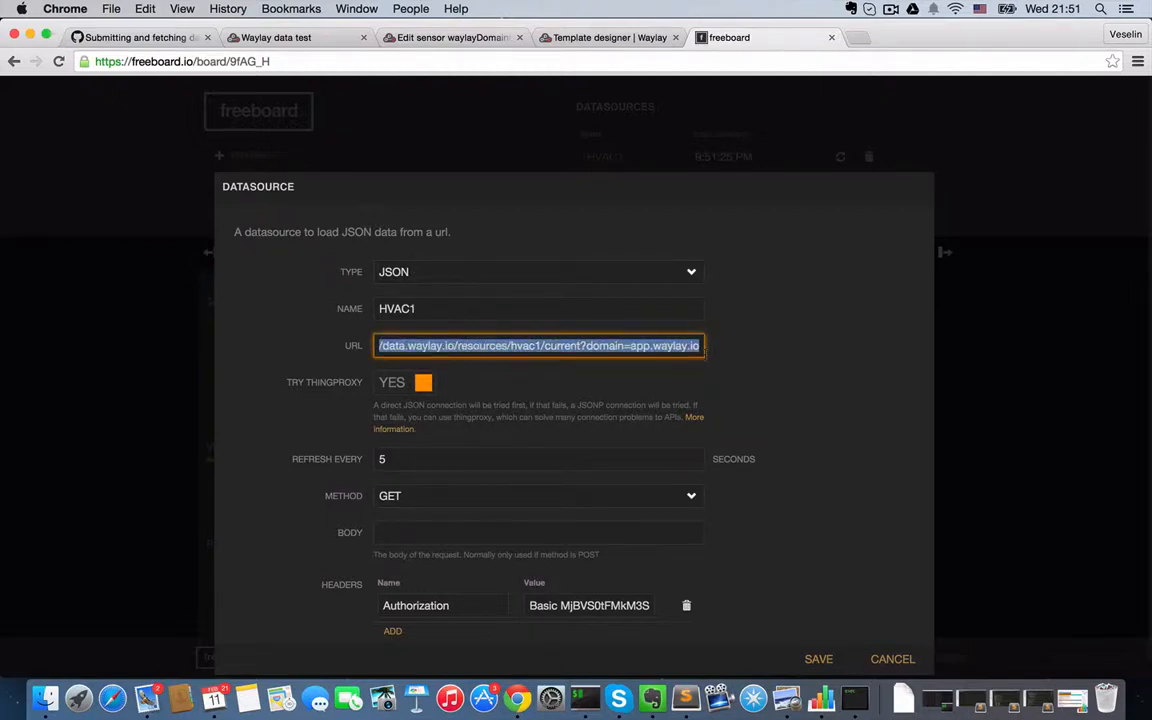
pyautogui.doubleClick(552, 345)
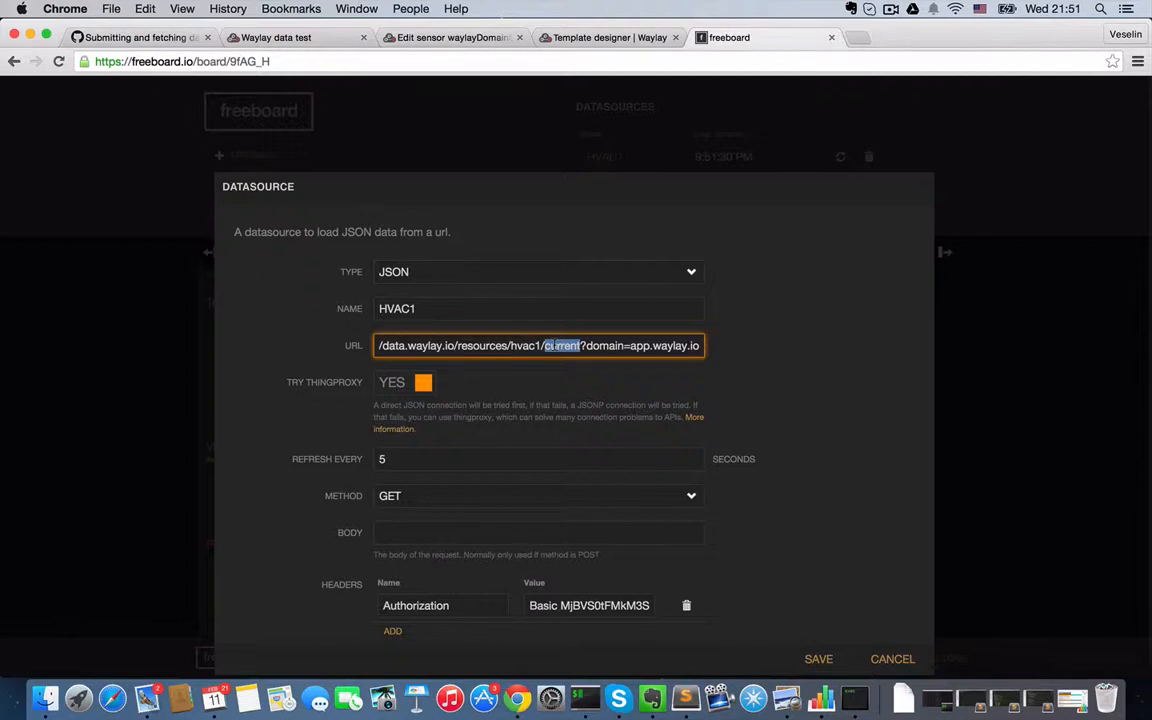
pyautogui.doubleClick(415, 605)
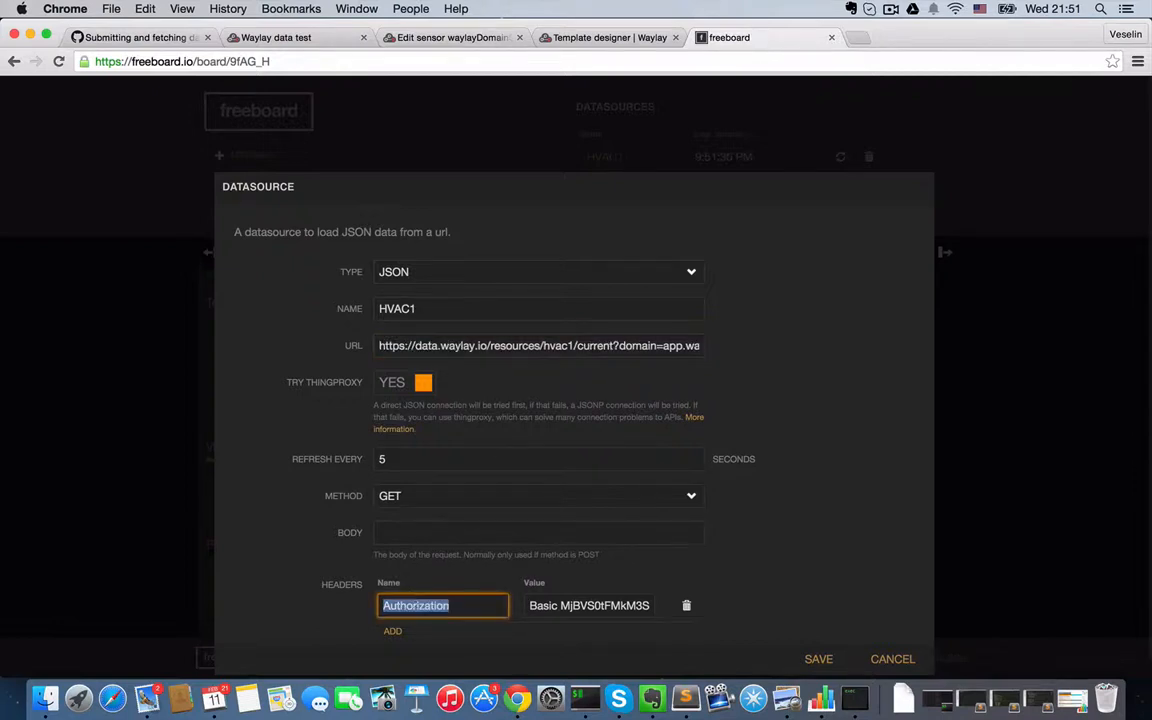
pyautogui.doubleClick(577, 605)
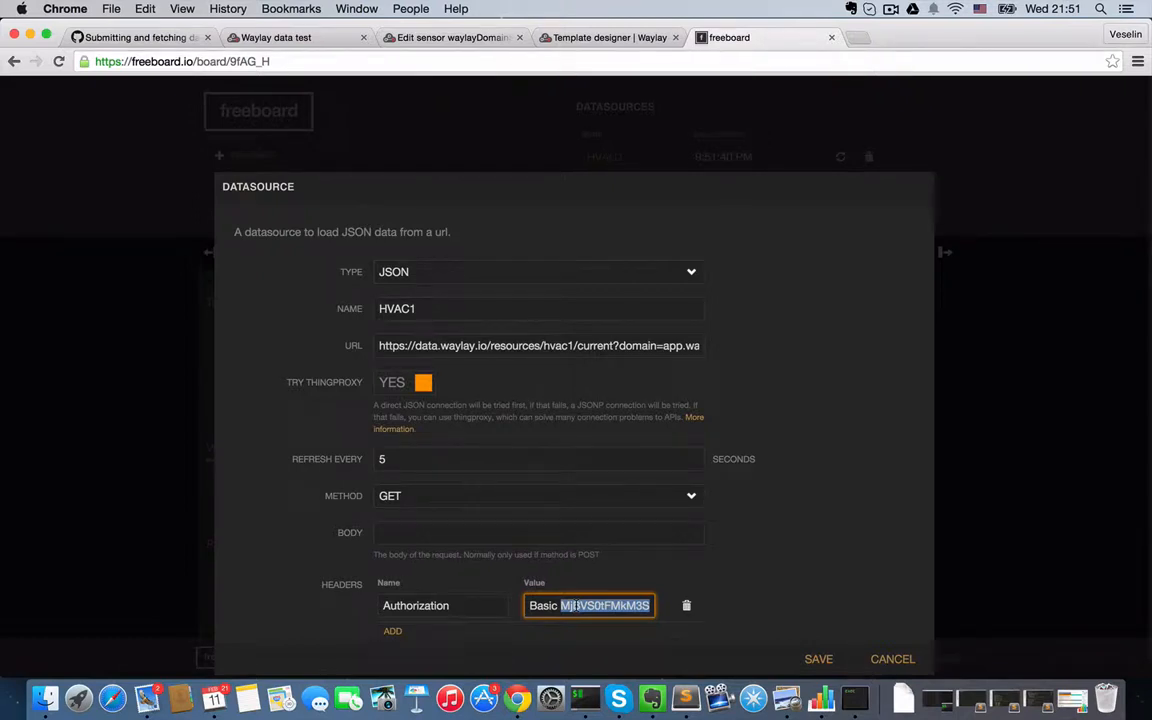
pyautogui.click(885, 659)
# - Try re-selecting the HVAC1 datasource as the value of the Temperature HVAC1 gauge, and cancel the widget settings
pyautogui.scroll(-5, 324, 440)
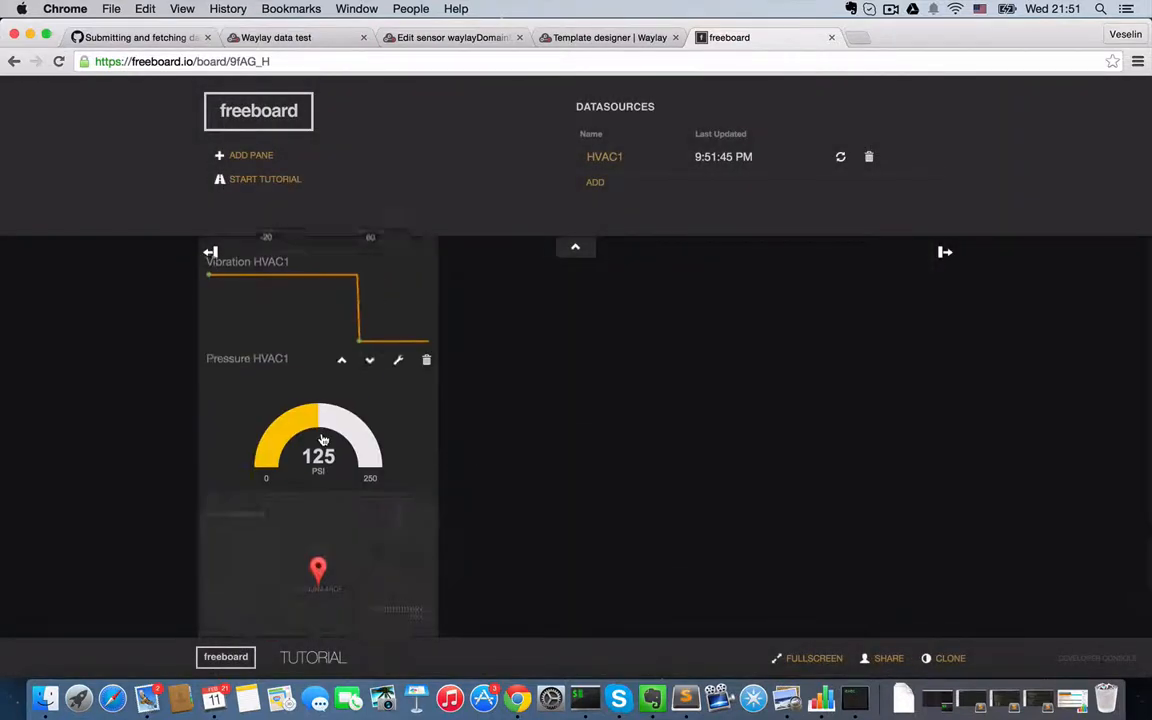
pyautogui.scroll(5, 324, 440)
pyautogui.click(398, 303)
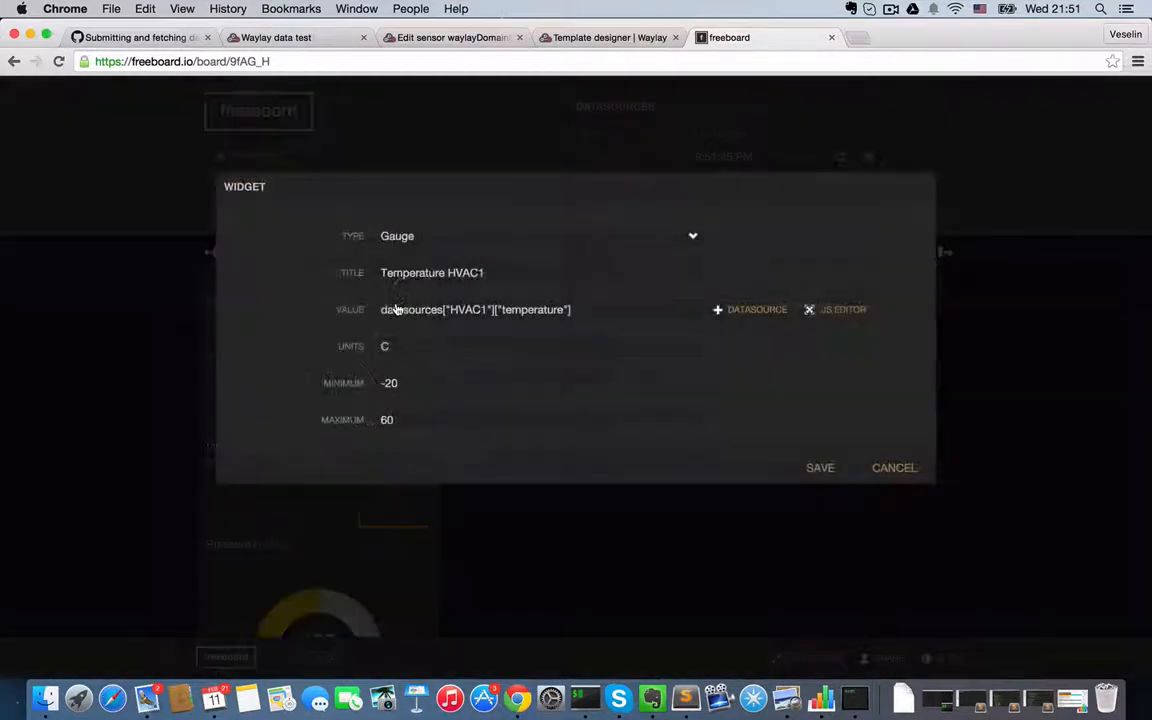
pyautogui.tripleClick(606, 309)
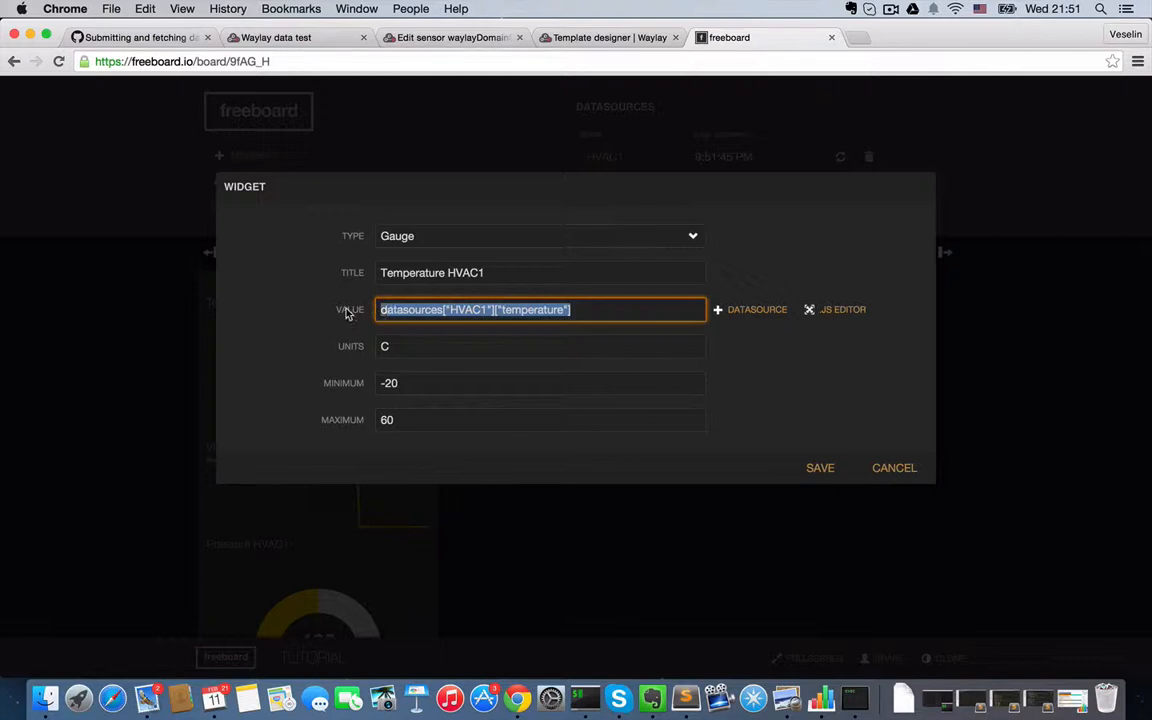
pyautogui.write('da')
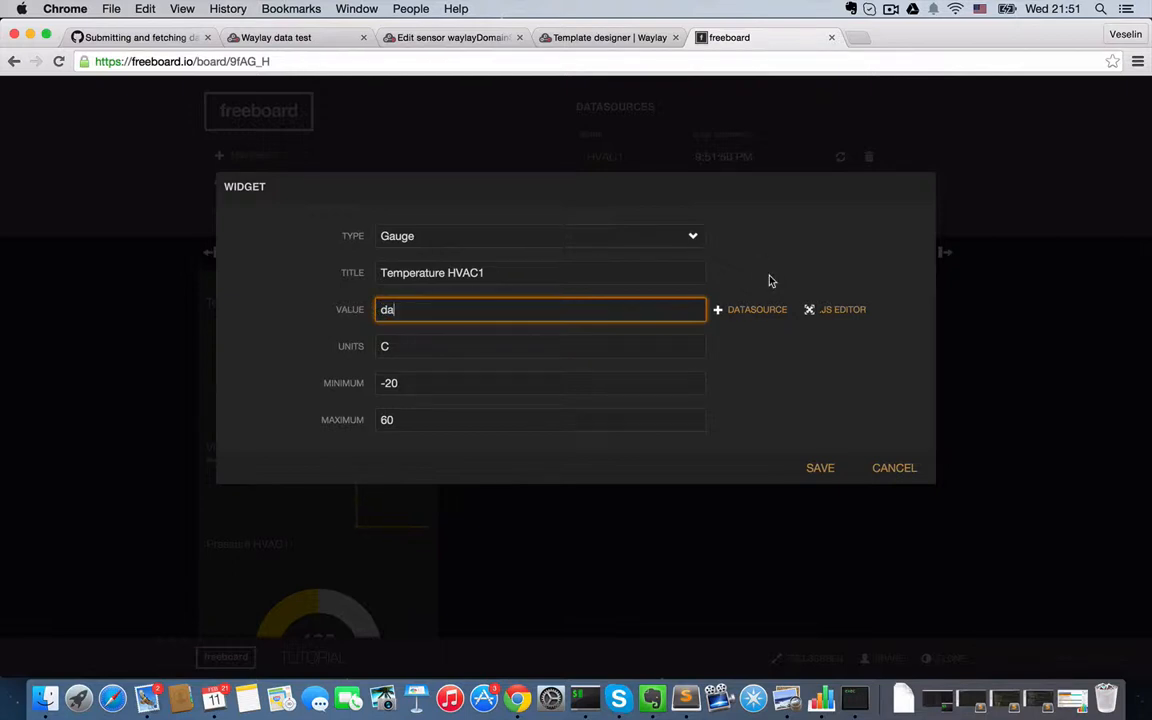
pyautogui.click(752, 310)
pyautogui.click(540, 333)
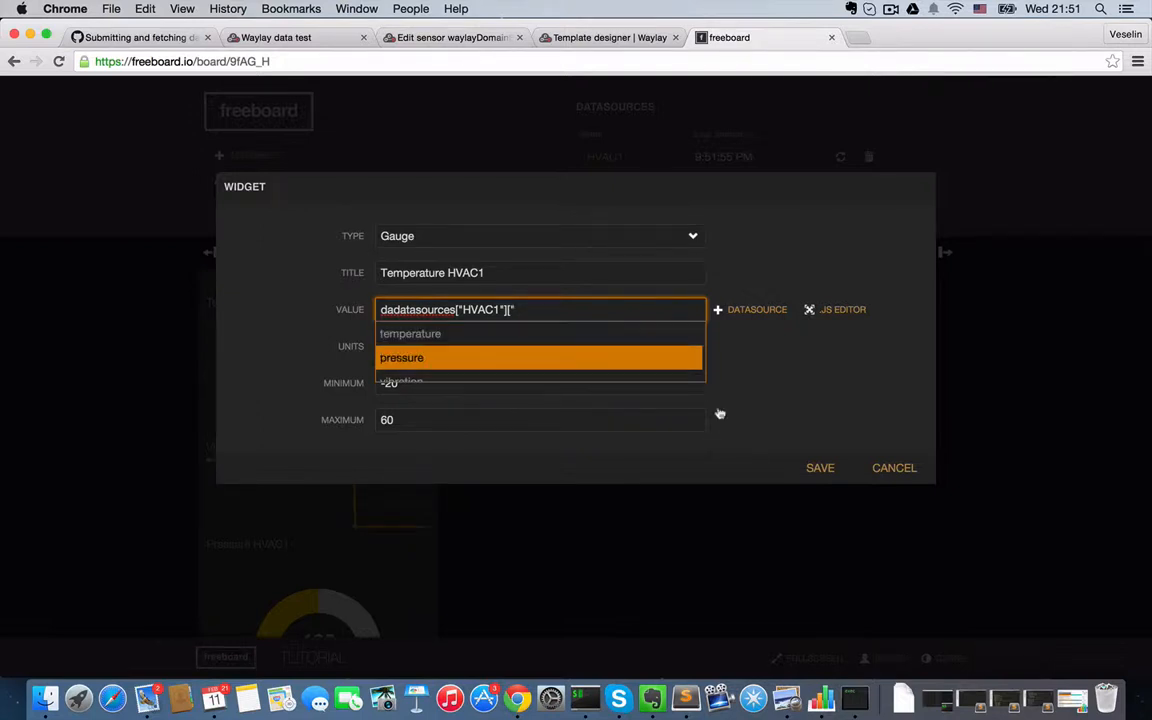
pyautogui.click(895, 470)
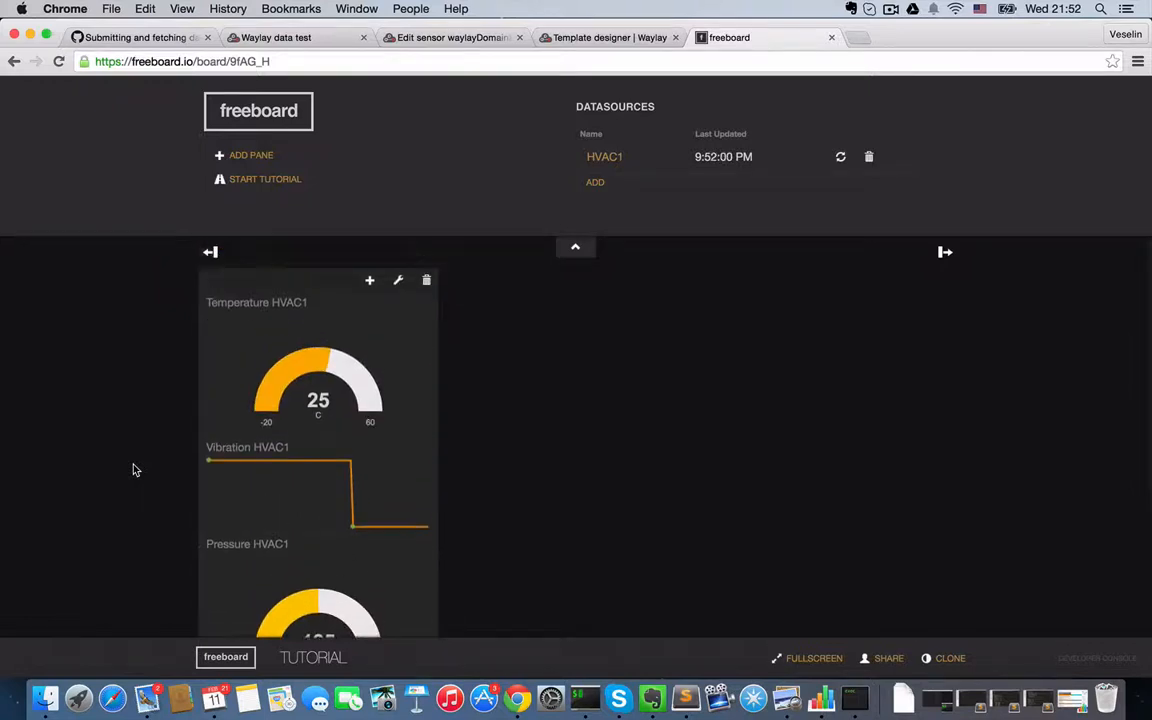
# - On the Waylay data test page, set hvac1's temperature to 18 and send the message
pyautogui.click(285, 38)
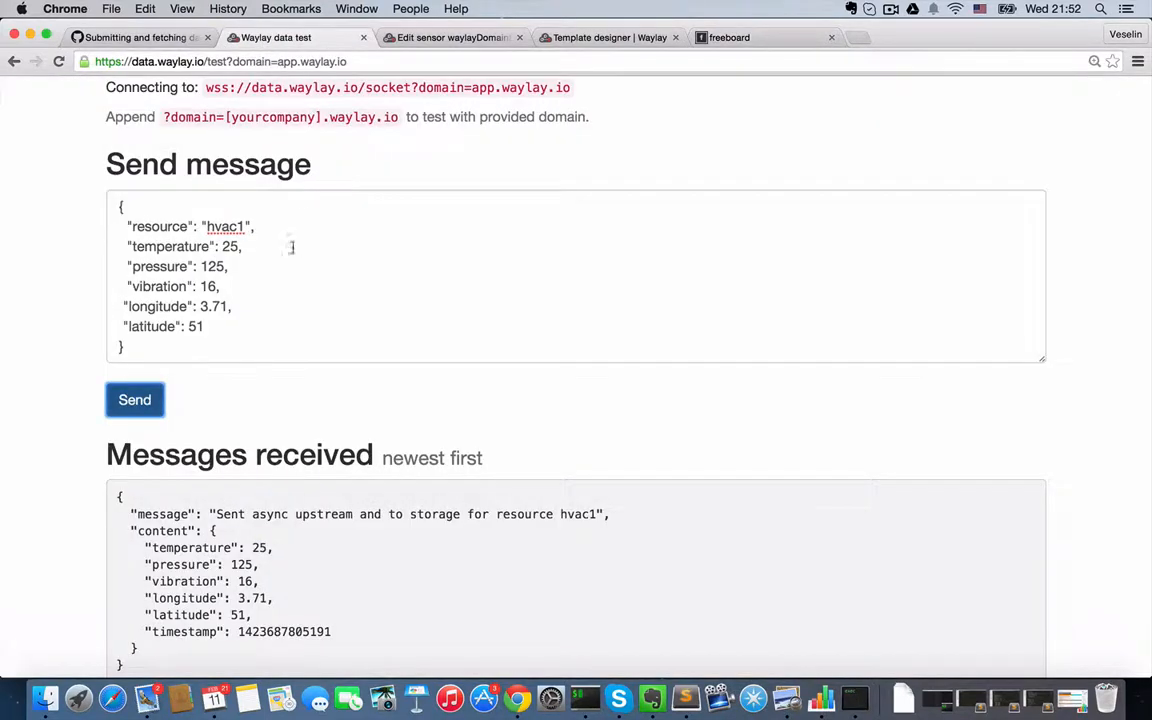
pyautogui.doubleClick(229, 247)
pyautogui.write('18')
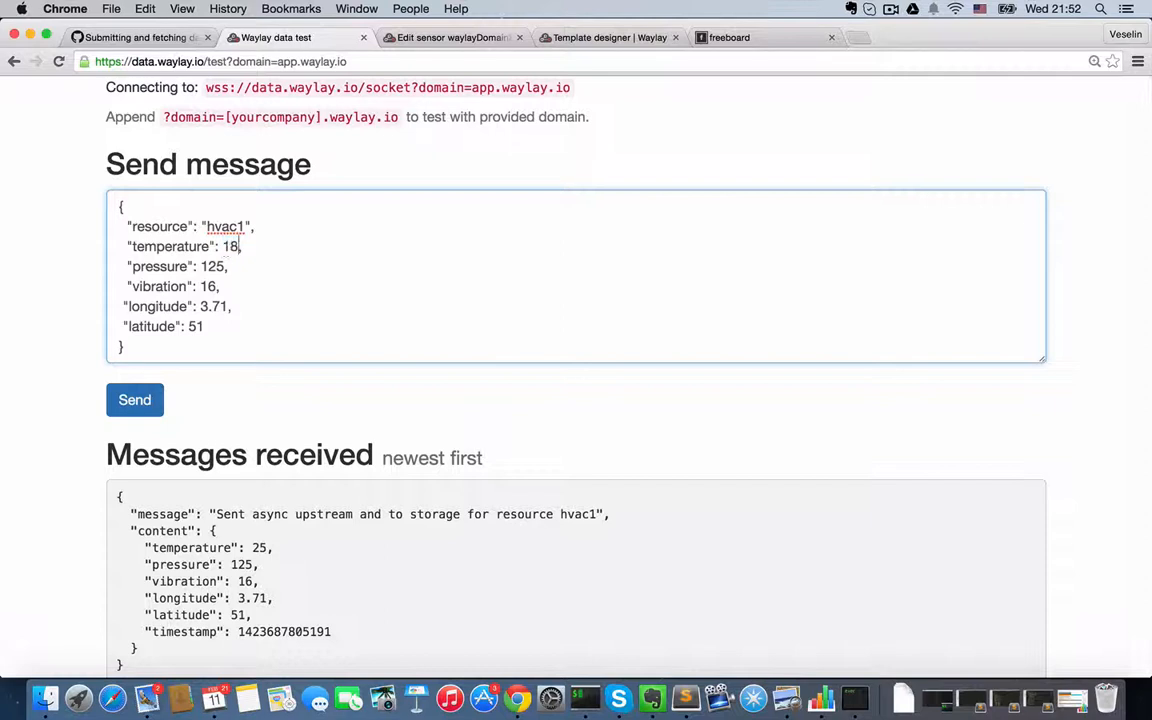
pyautogui.click(130, 399)
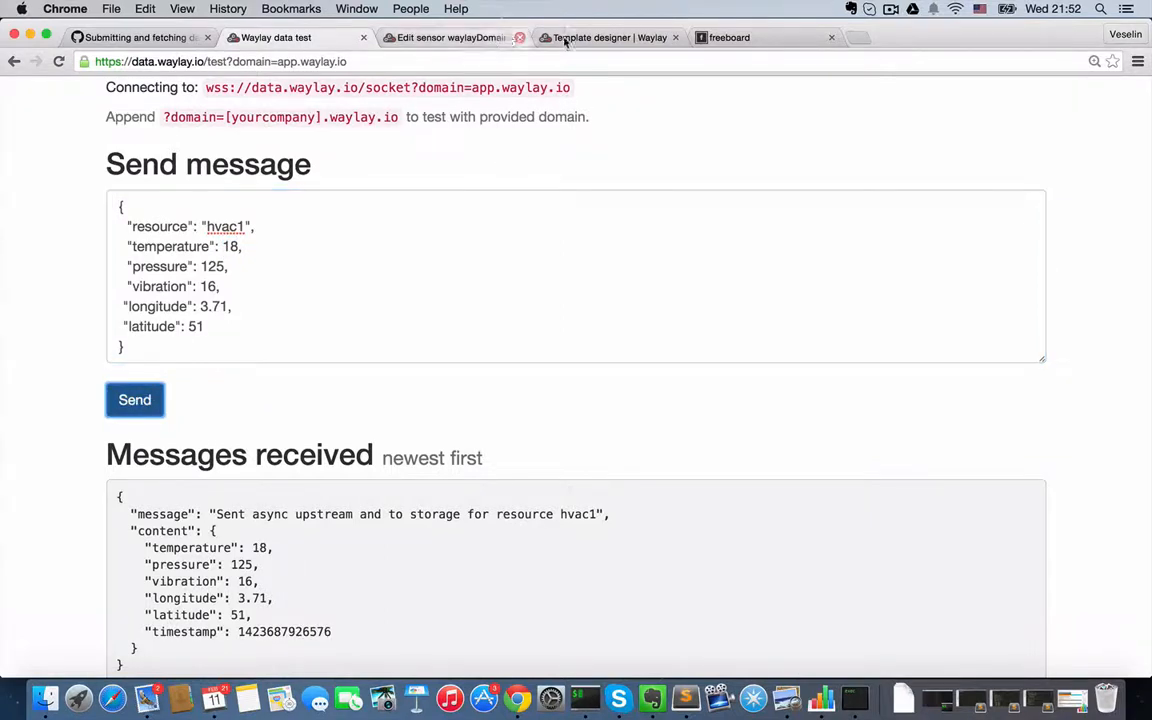
# - Check the gauges and map on the freeboard dashboard, and dismiss the actuator message in the HVAC template designer
pyautogui.click(715, 37)
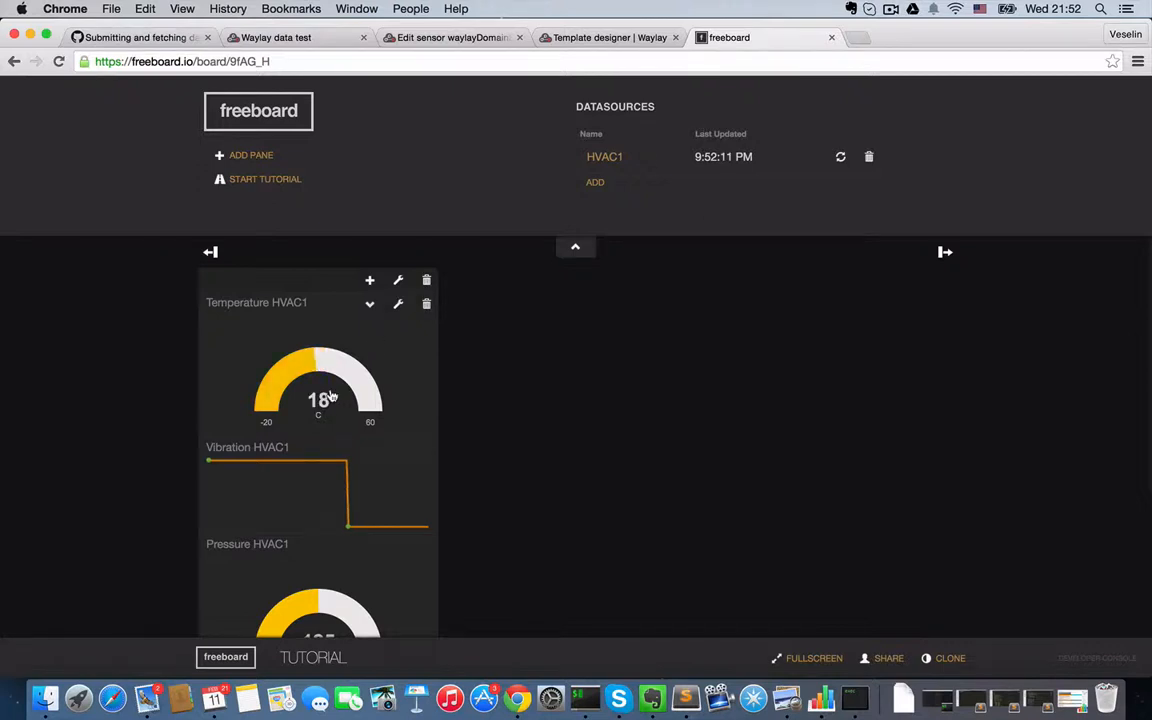
pyautogui.scroll(-5, 367, 460)
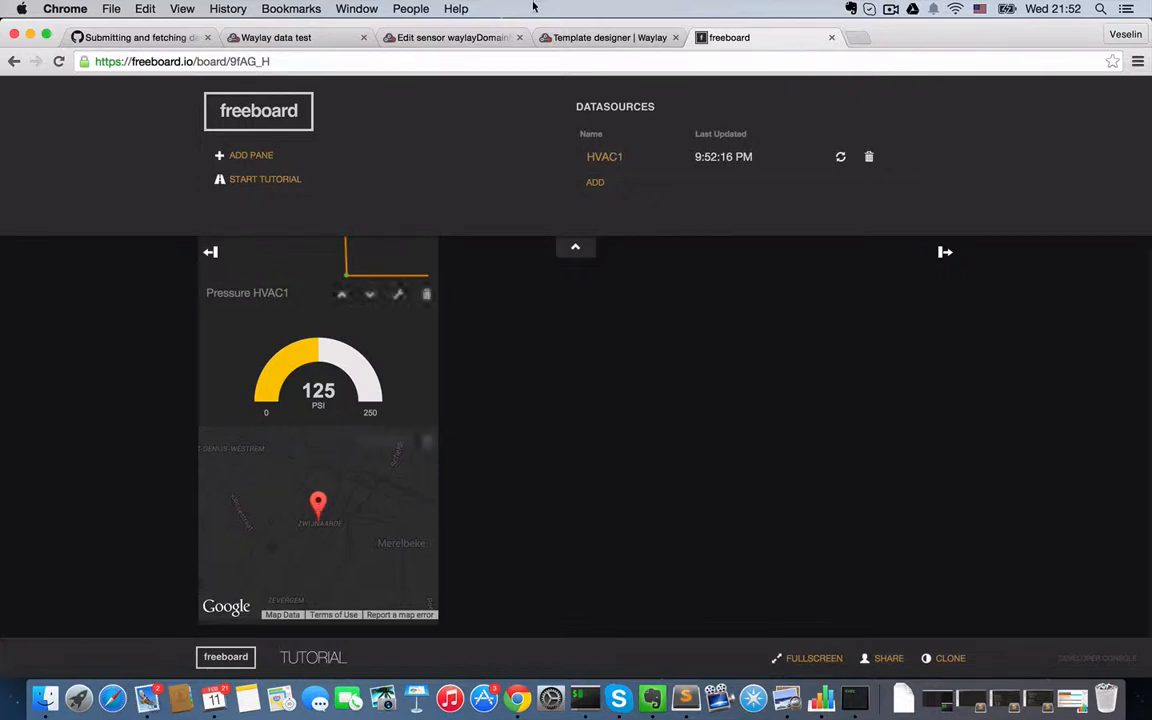
pyautogui.click(597, 38)
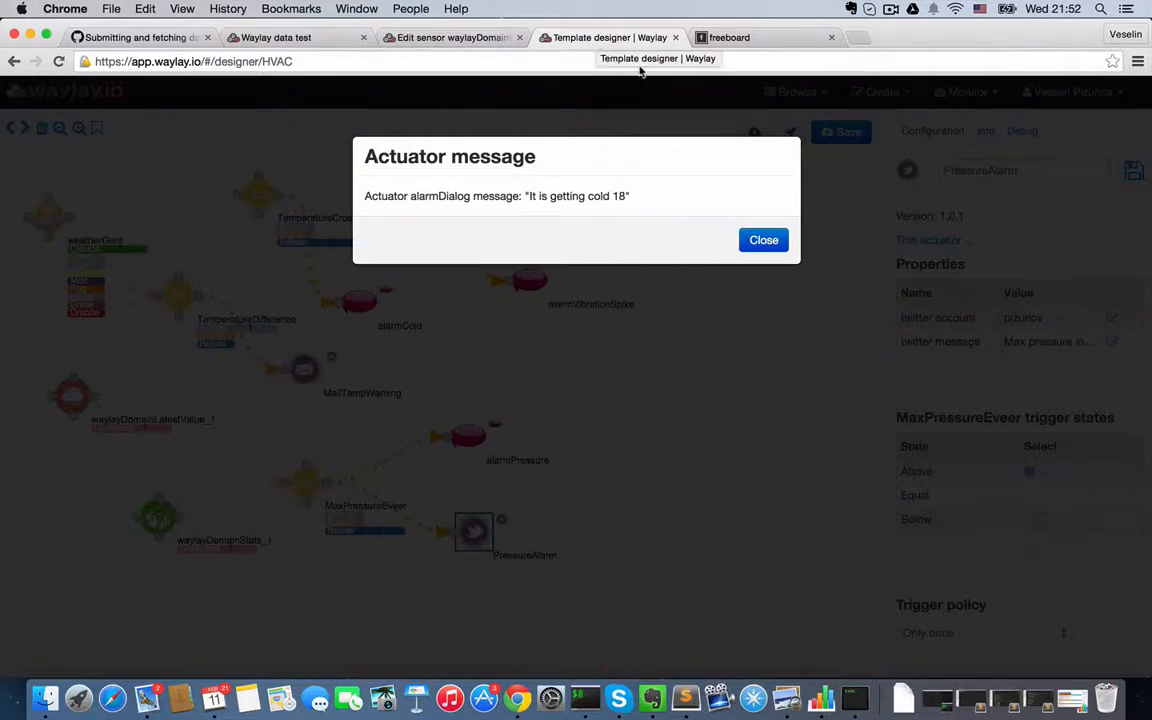
pyautogui.click(763, 241)
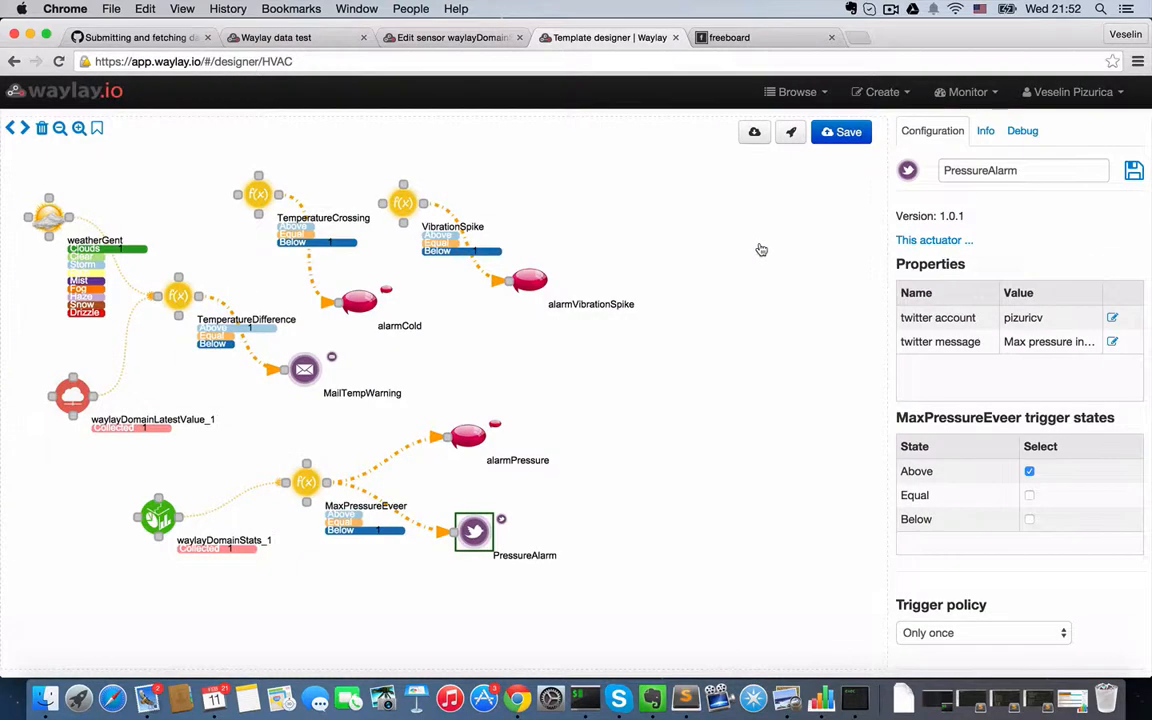
# - Check the alarmCold actuator's configuration and stop the HVAC template's debug run
pyautogui.click(368, 305)
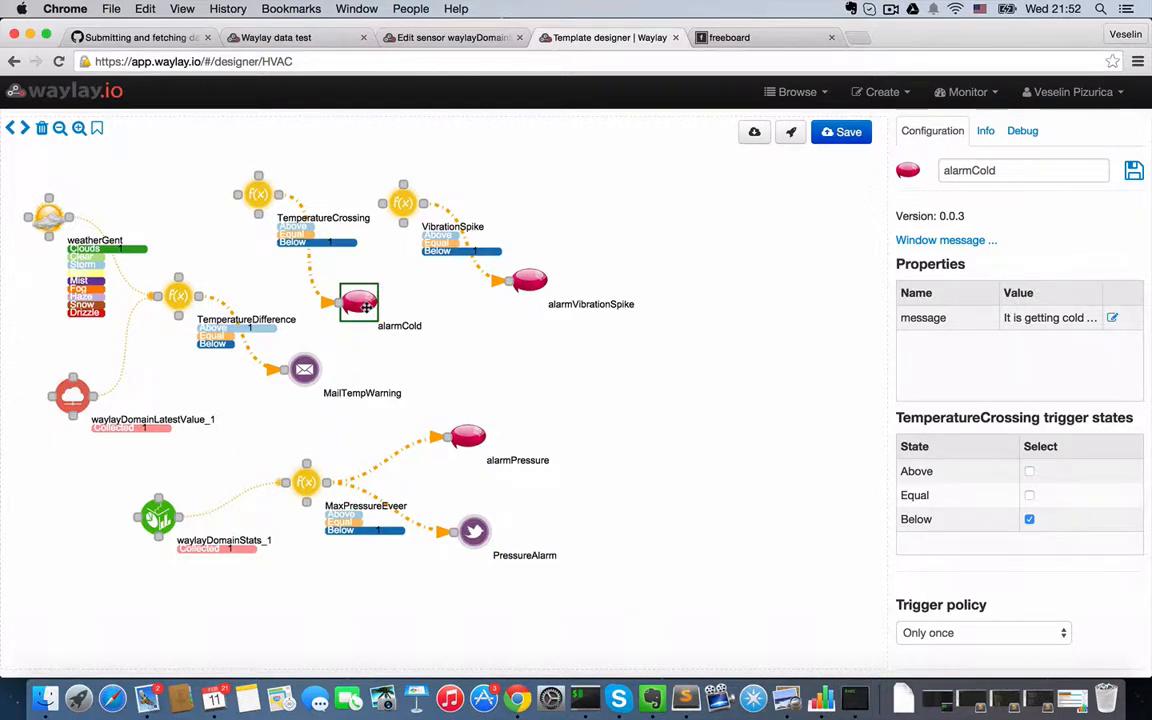
pyautogui.click(1015, 135)
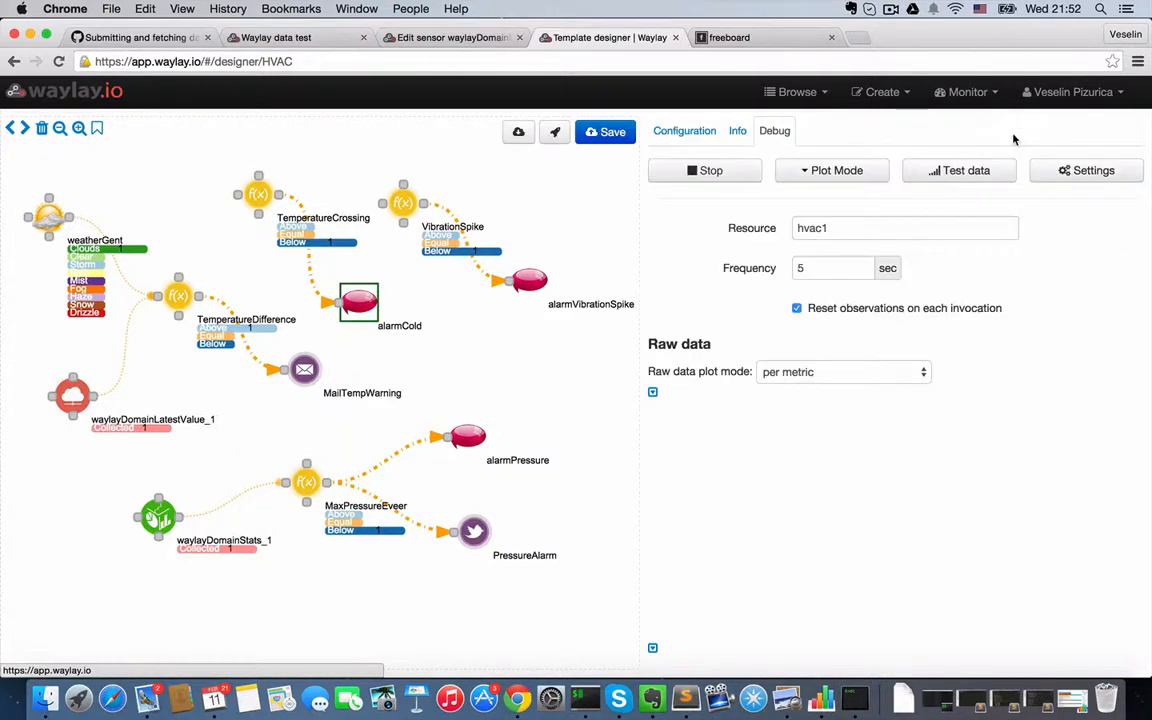
pyautogui.click(712, 175)
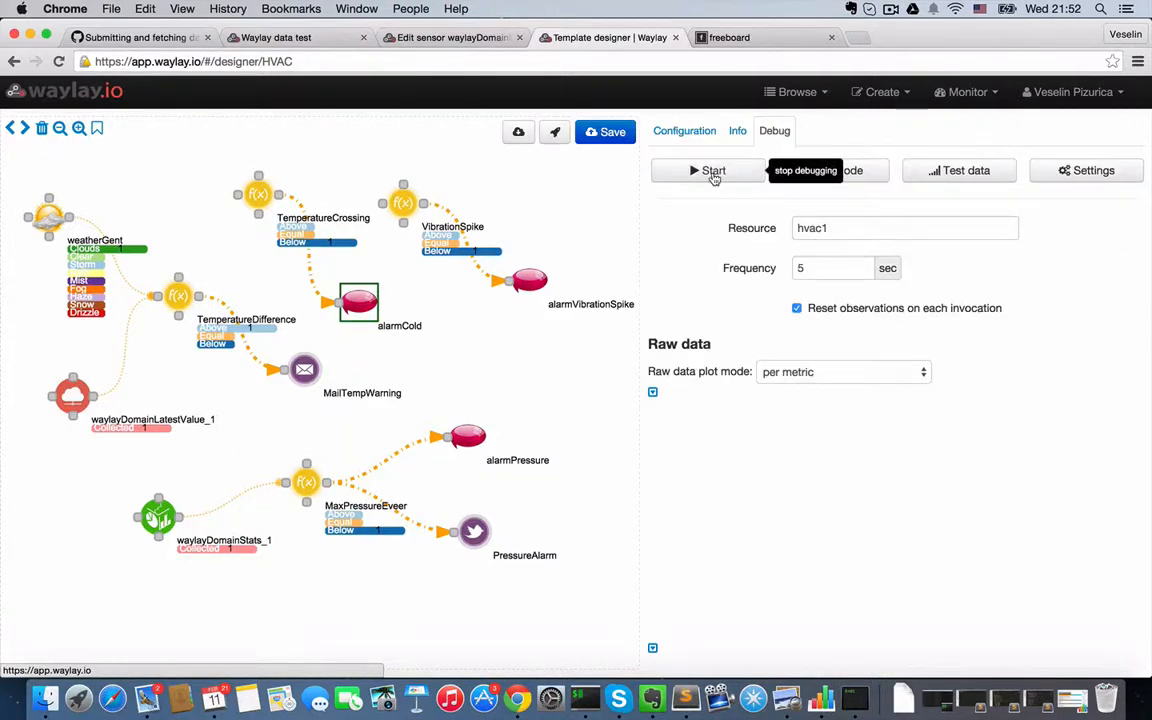
# - Deploy the template as a started periodic task named hvac for resource hvac1, polling every 5 seconds, proceeding despite the unconfigured nodes
pyautogui.click(555, 132)
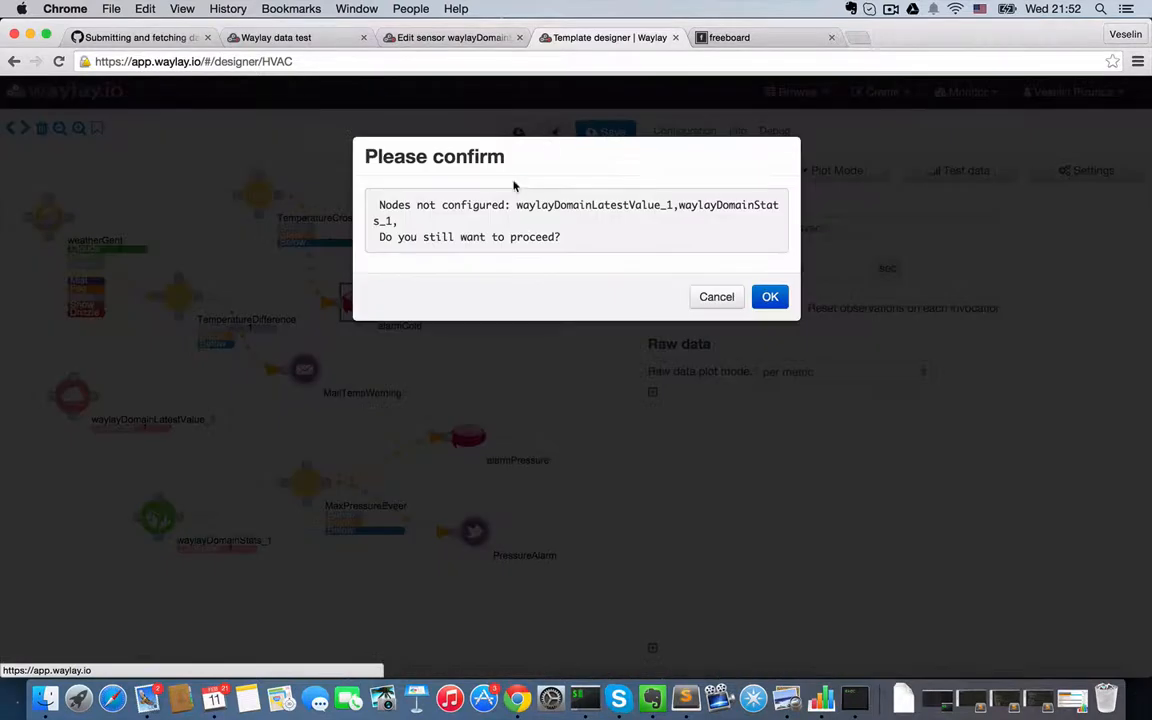
pyautogui.click(769, 296)
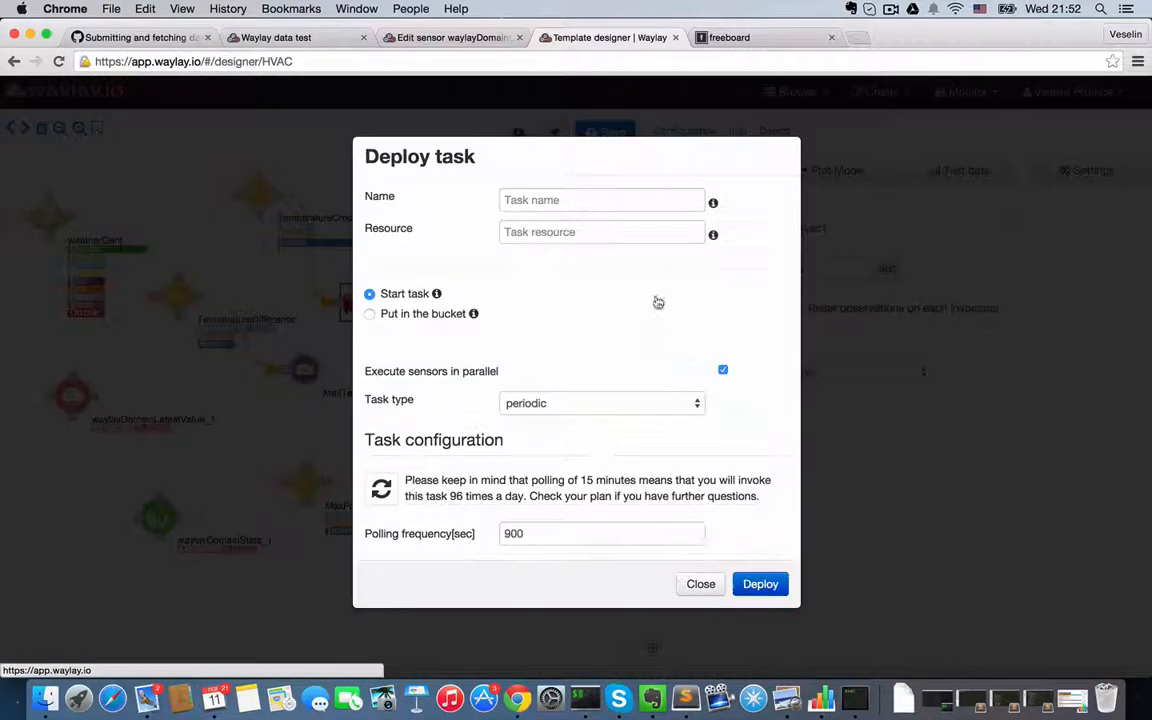
pyautogui.click(541, 200)
pyautogui.write('hvac')
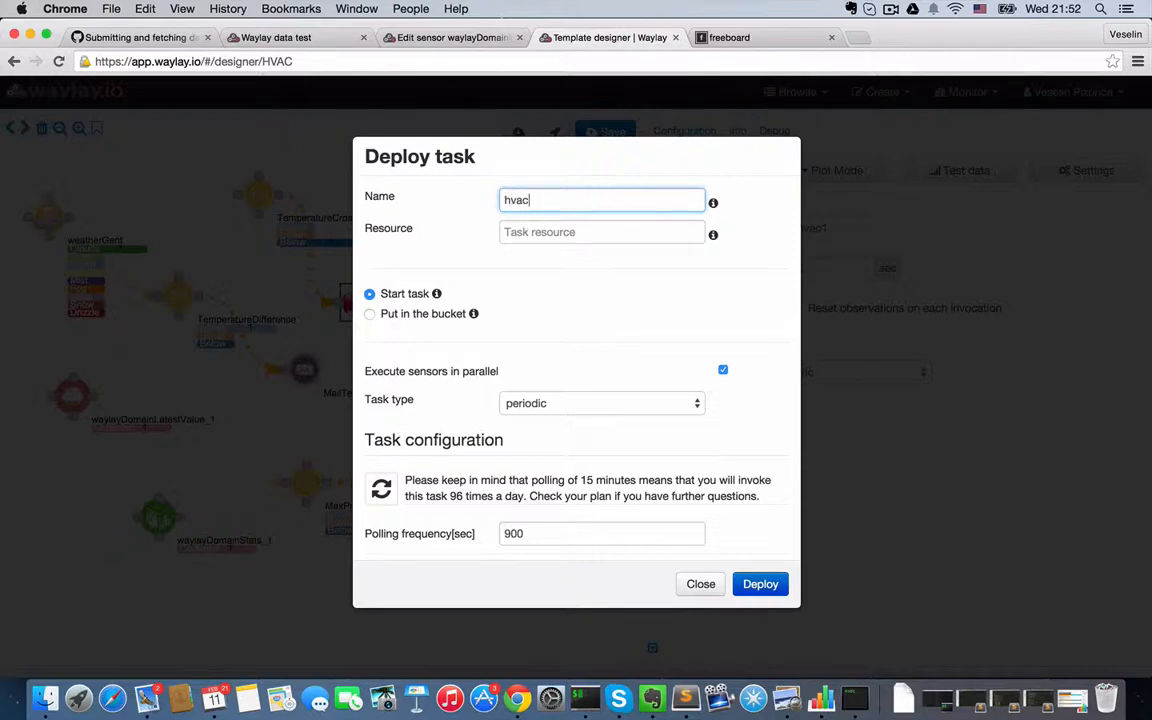
pyautogui.click(507, 231)
pyautogui.write('hvac1')
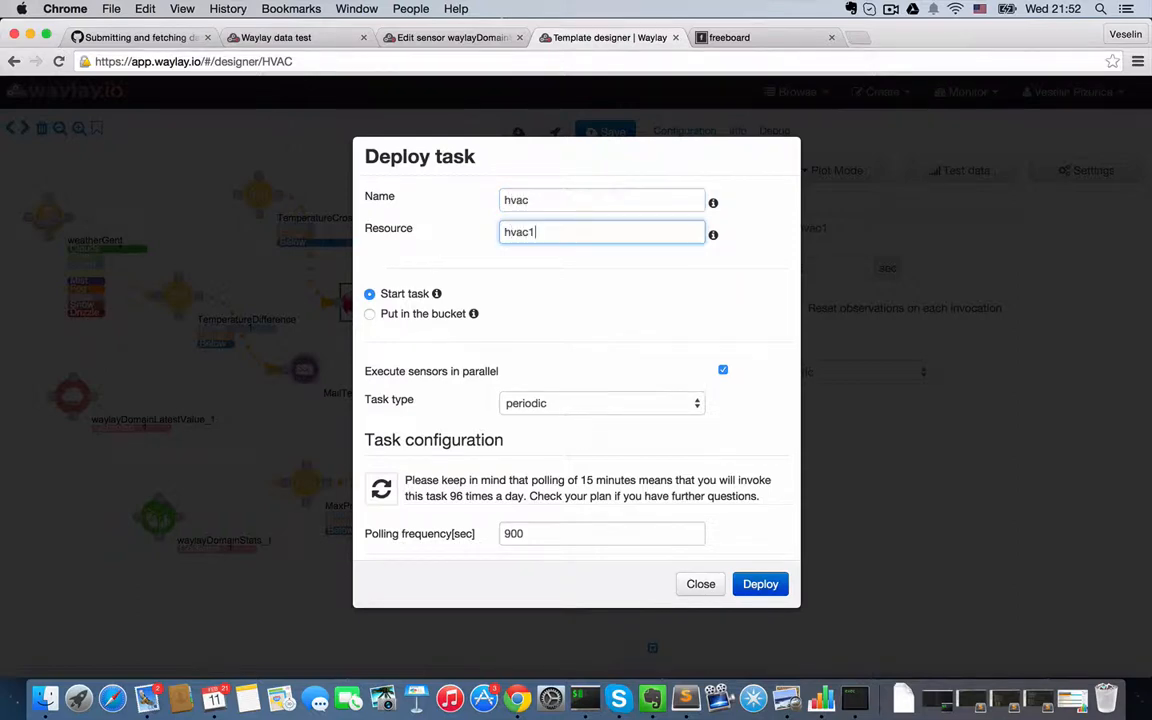
pyautogui.doubleClick(544, 534)
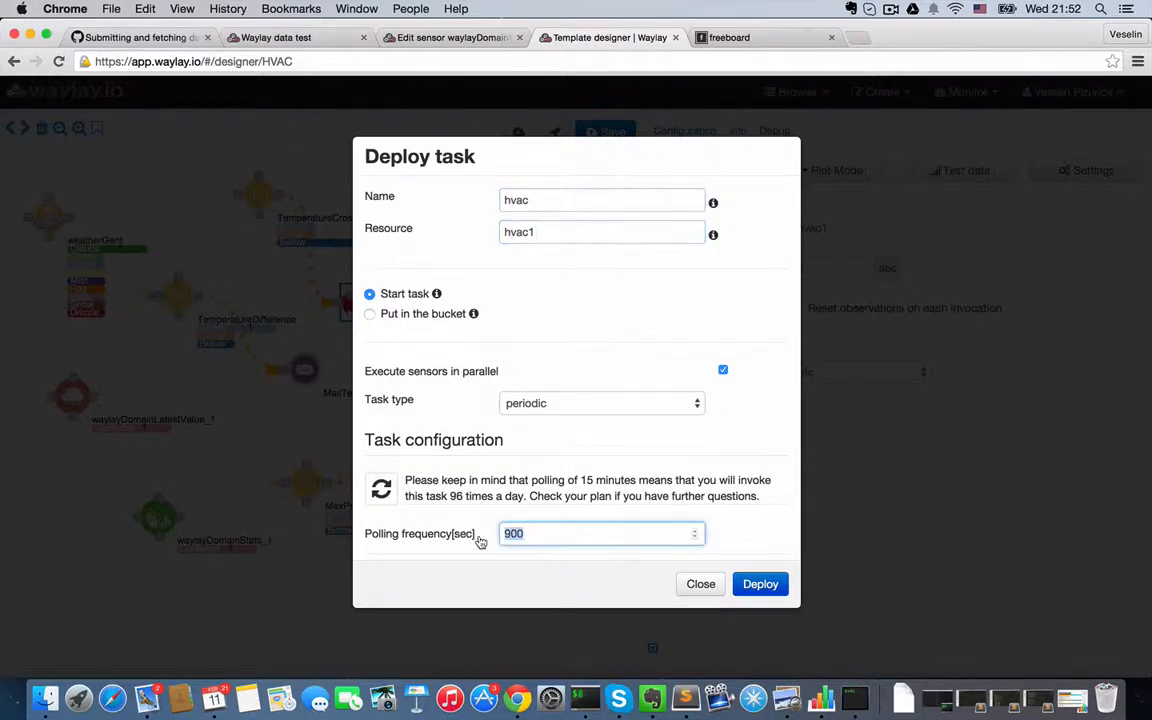
pyautogui.write('5')
pyautogui.doubleClick(533, 228)
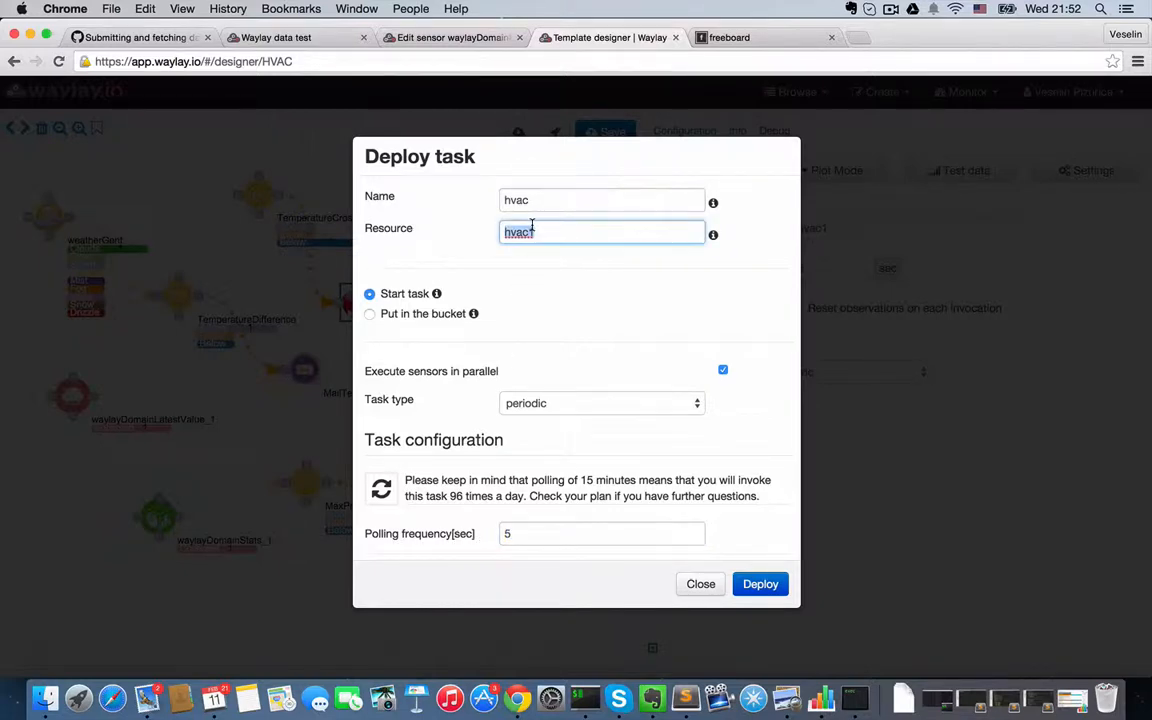
pyautogui.click(761, 592)
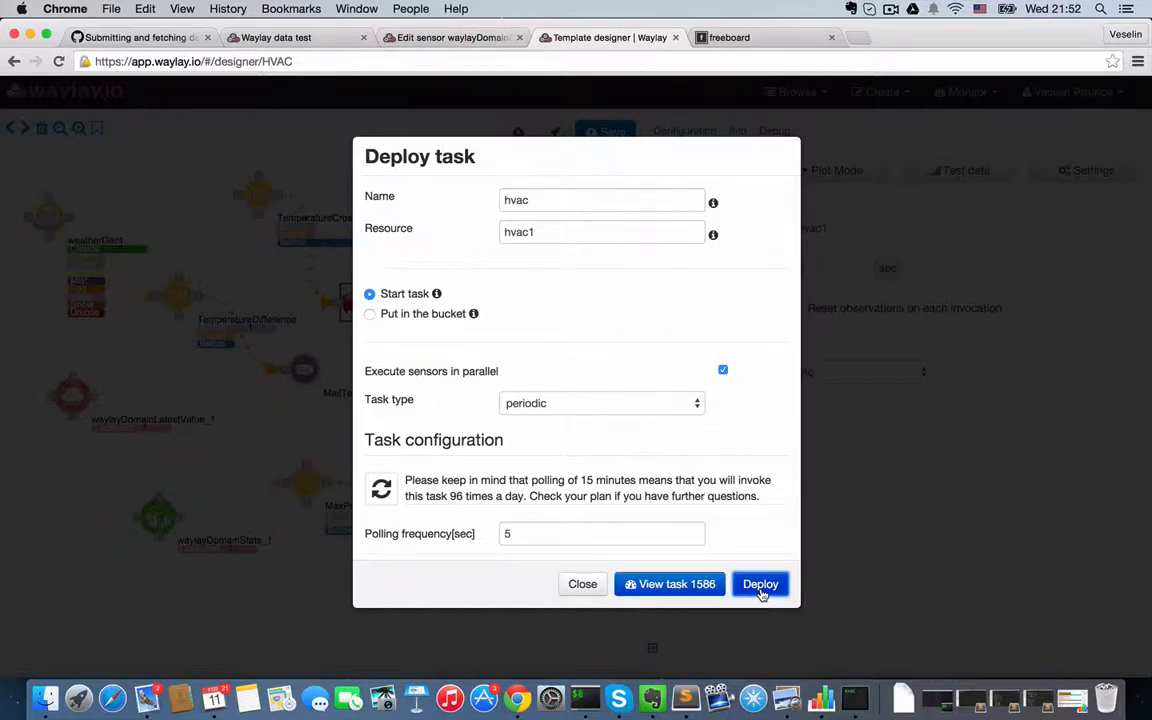
# - View the deployed hvac task and look over its node state timeline, legend and raw data plots
pyautogui.click(688, 592)
pyautogui.click(695, 253)
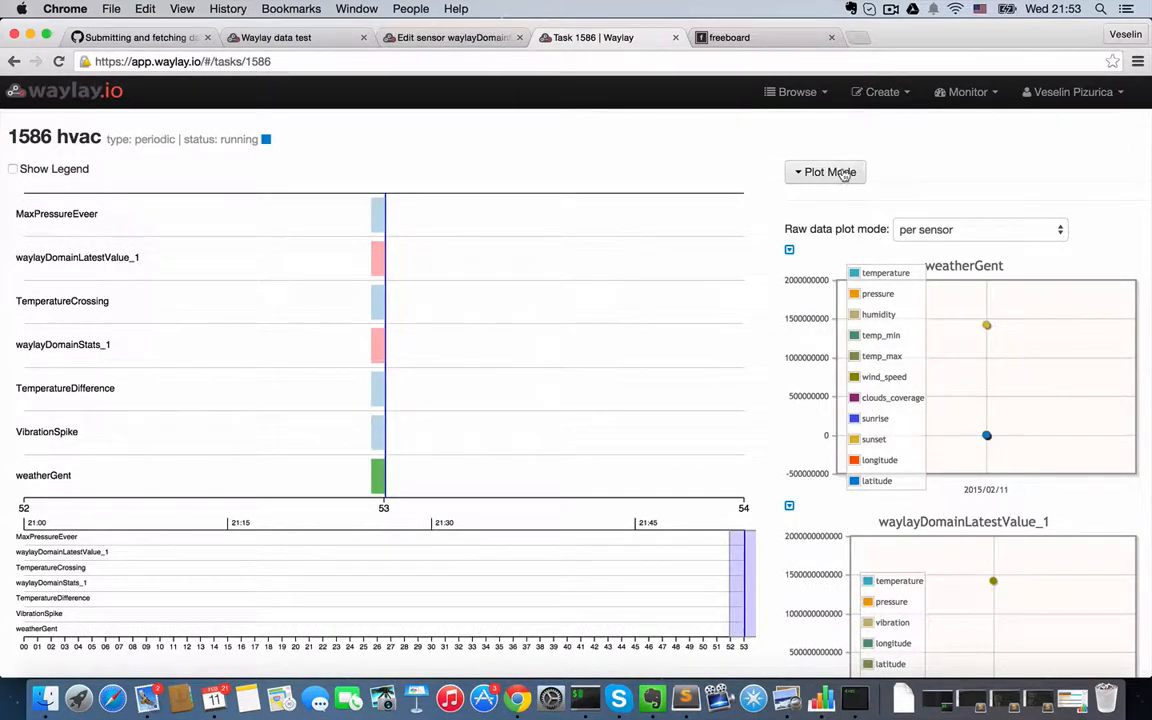
pyautogui.scroll(-4, 631, 458)
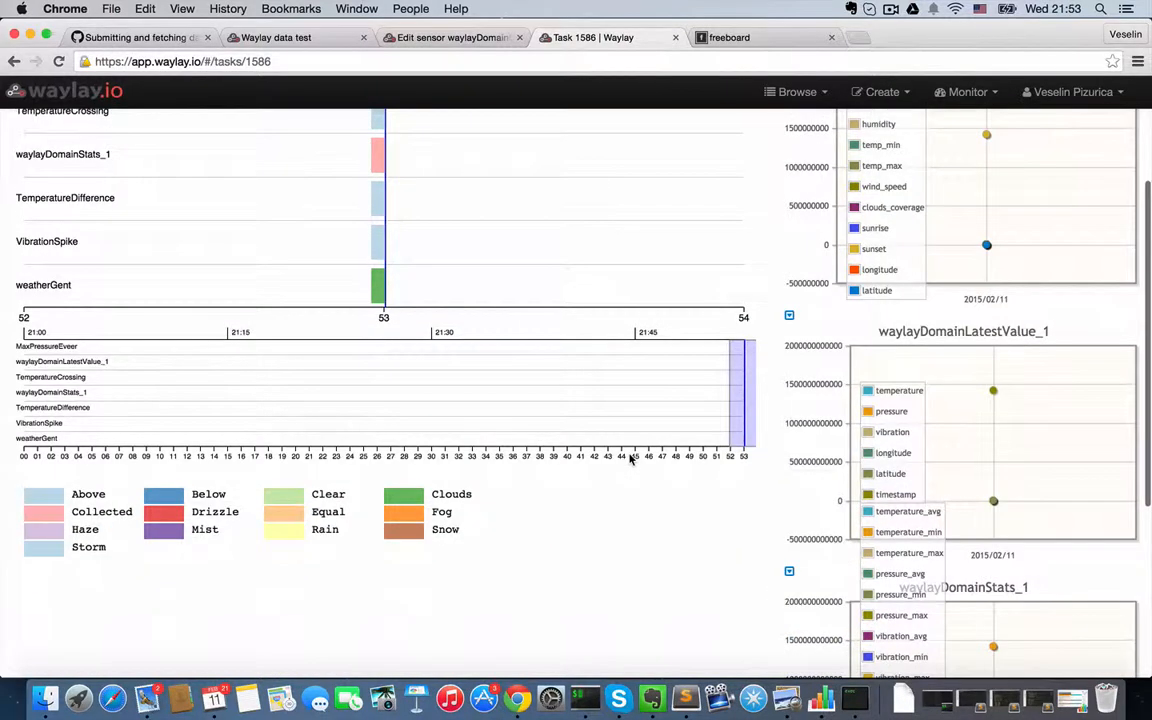
pyautogui.scroll(4, 724, 297)
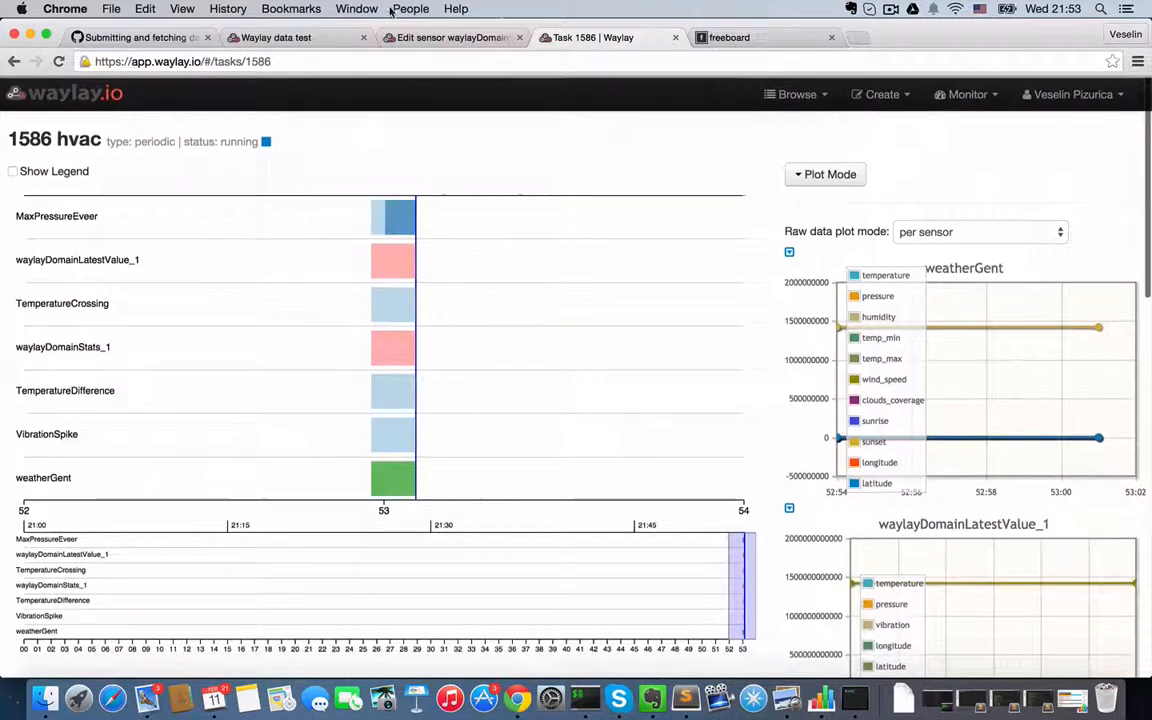
# - On the Waylay data test page, resend the current hvac1 message, and send another one with the temperature set to 23
pyautogui.click(303, 39)
pyautogui.click(135, 400)
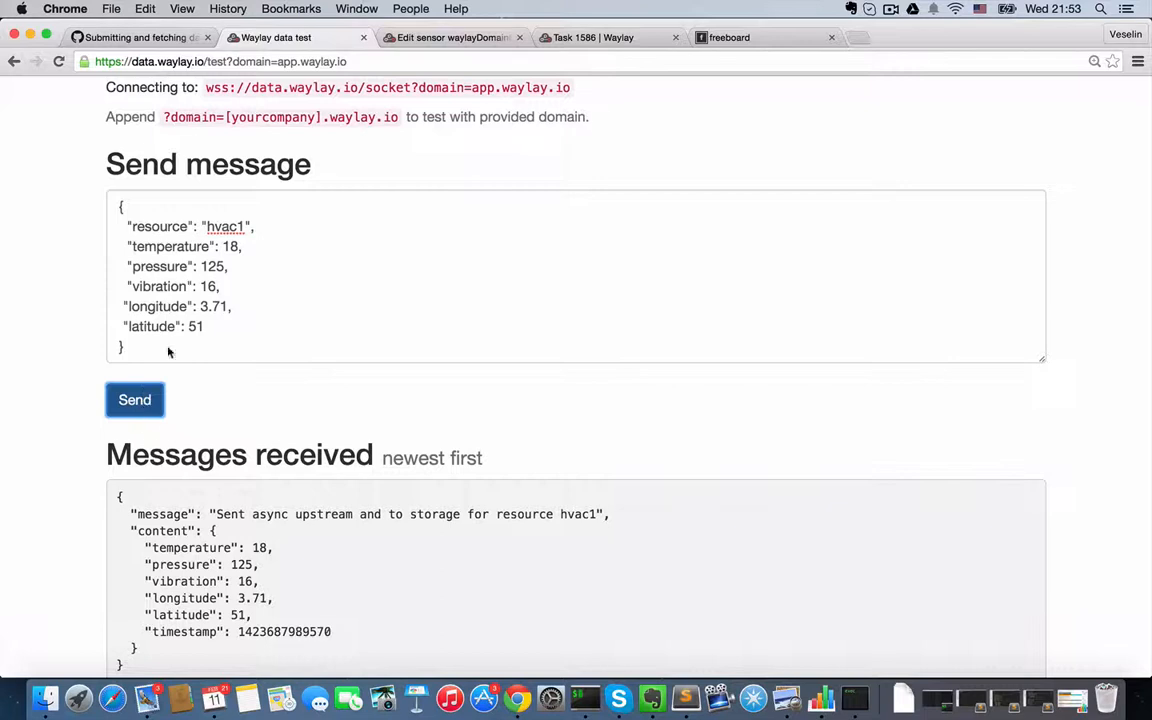
pyautogui.click(231, 245)
pyautogui.doubleClick(230, 246)
pyautogui.write('23')
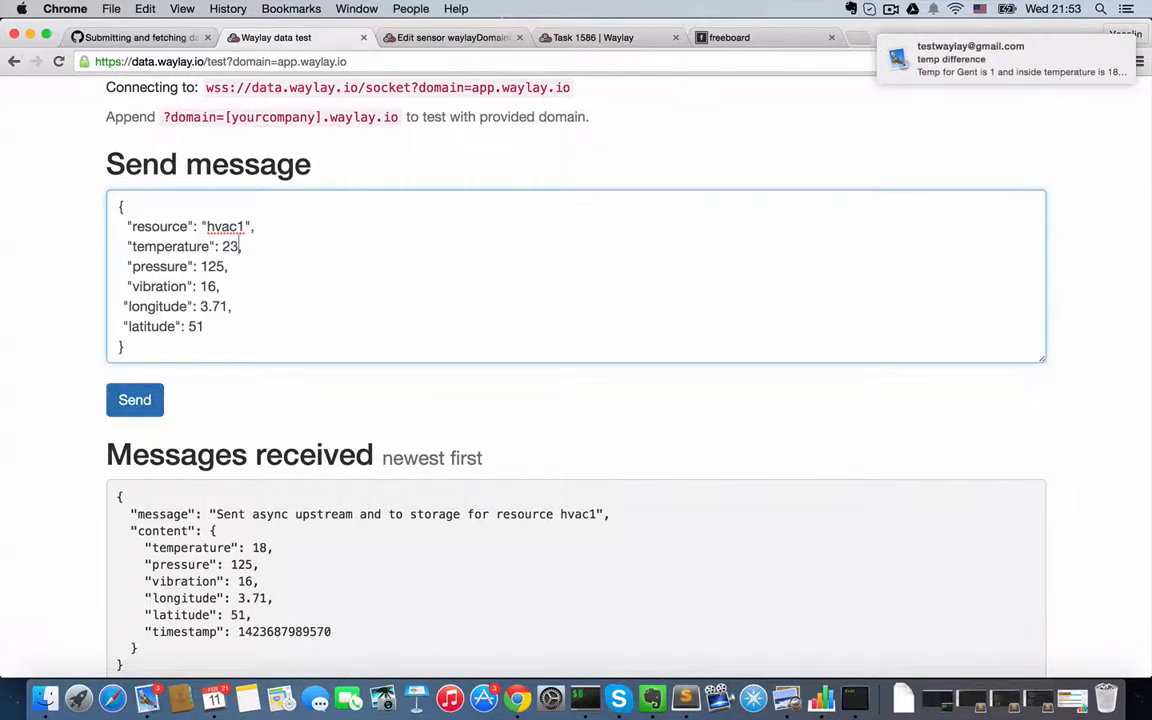
pyautogui.click(134, 401)
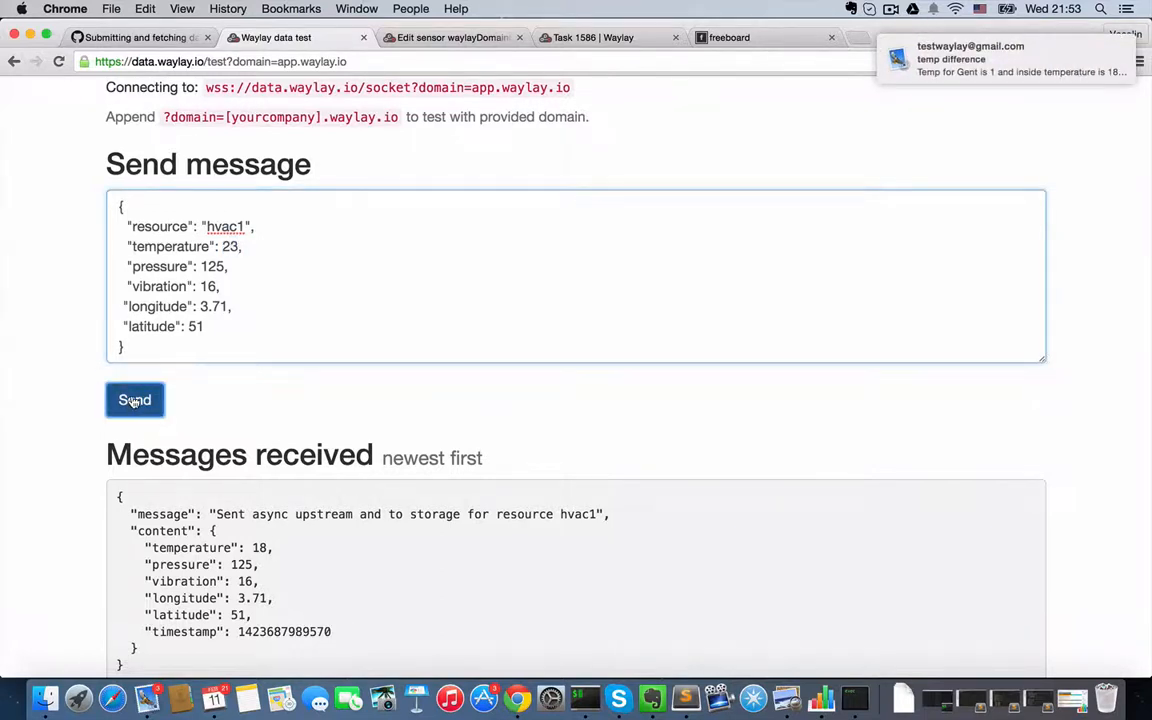
# - Read the temp difference notification e-mail in Mail, close it, and return to the hvac task page in Chrome
pyautogui.click(935, 60)
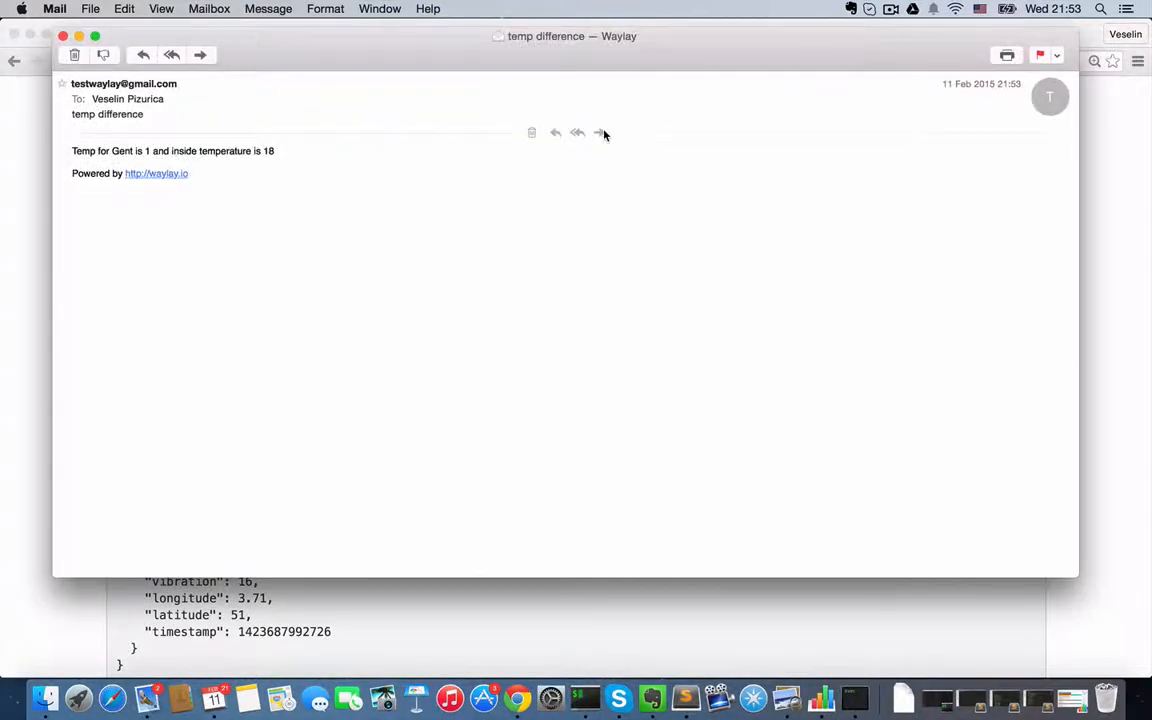
pyautogui.click(63, 36)
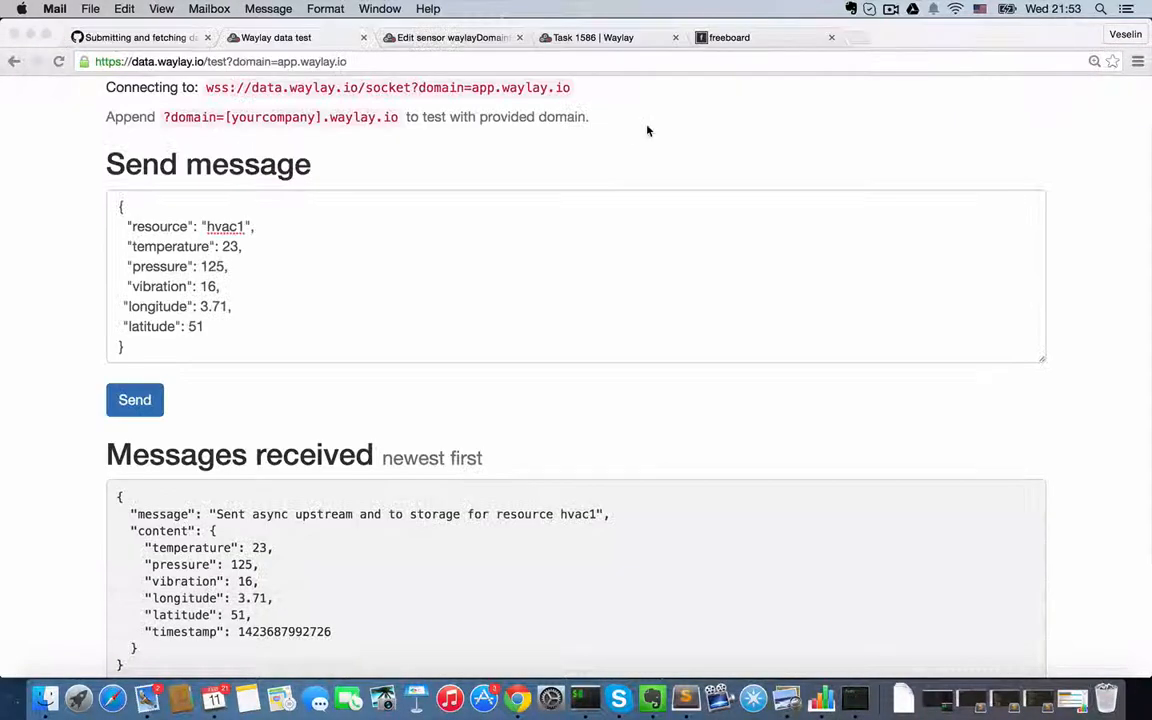
pyautogui.click(612, 38)
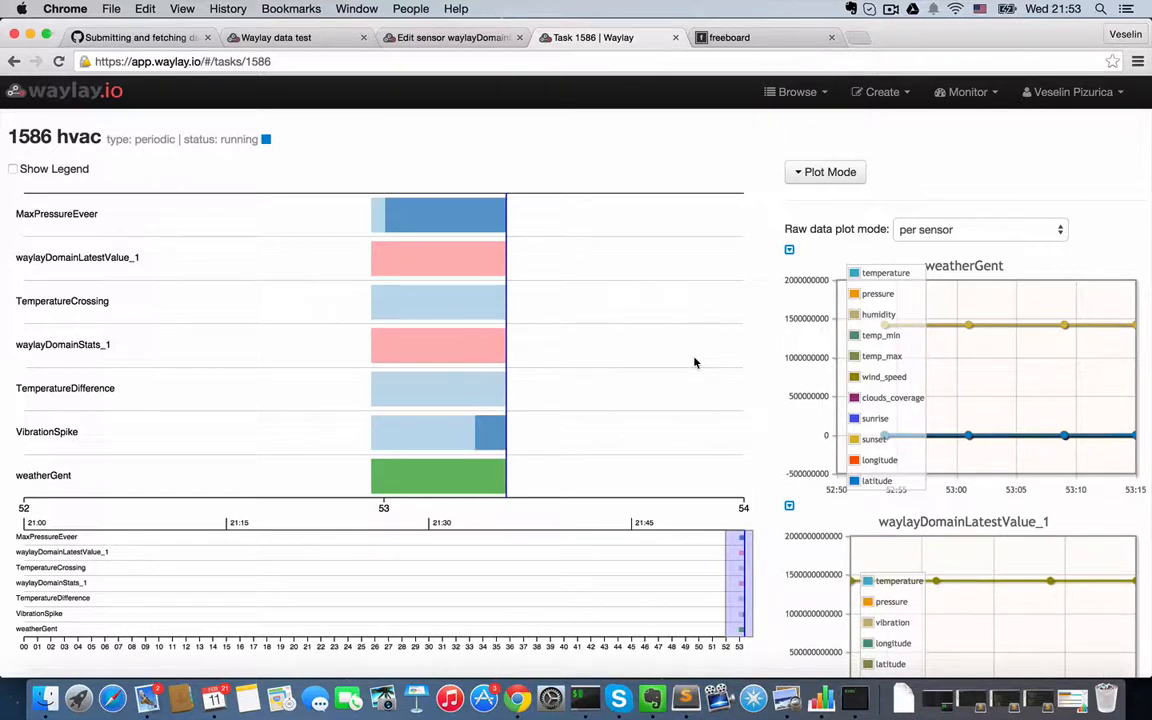
# - Switch the hvac task's plots to widgets and look over the log, temperature gauges and map
pyautogui.click(820, 172)
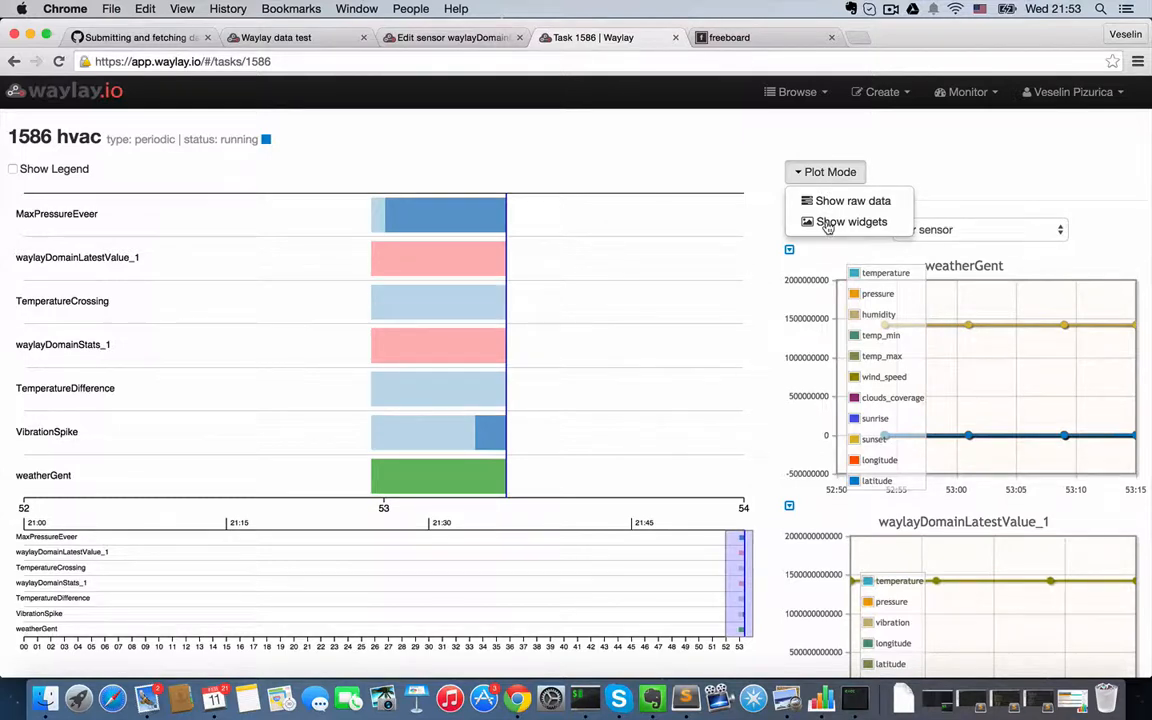
pyautogui.click(828, 222)
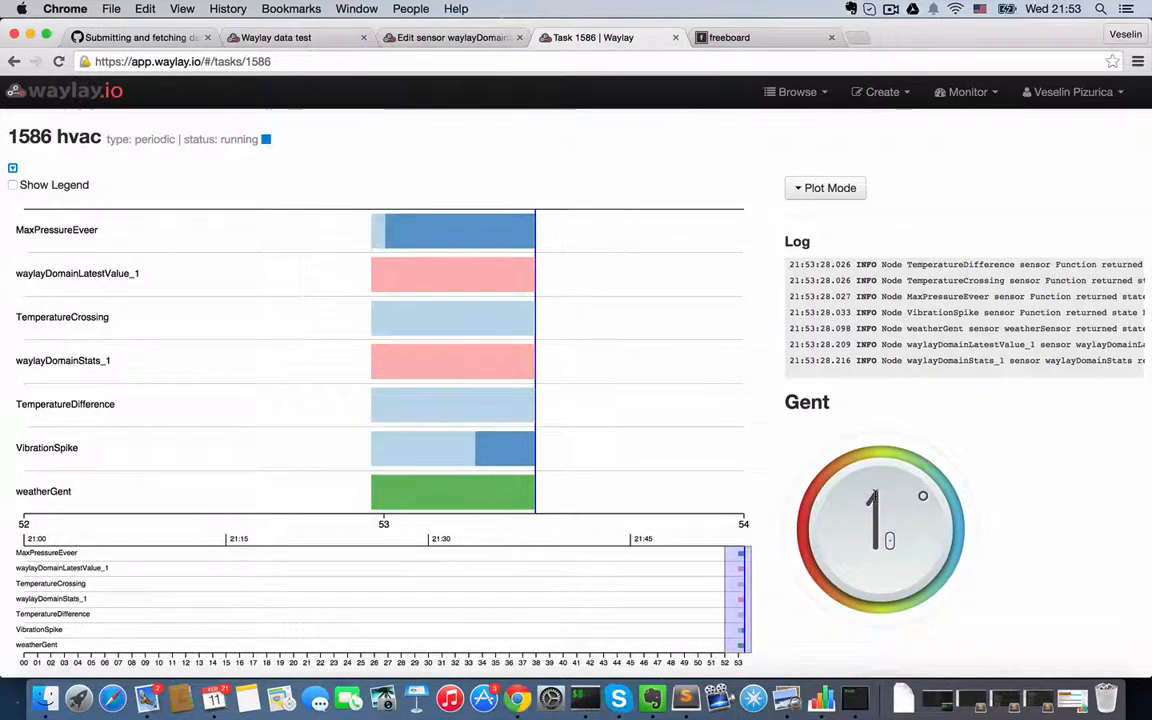
pyautogui.scroll(-5, 872, 383)
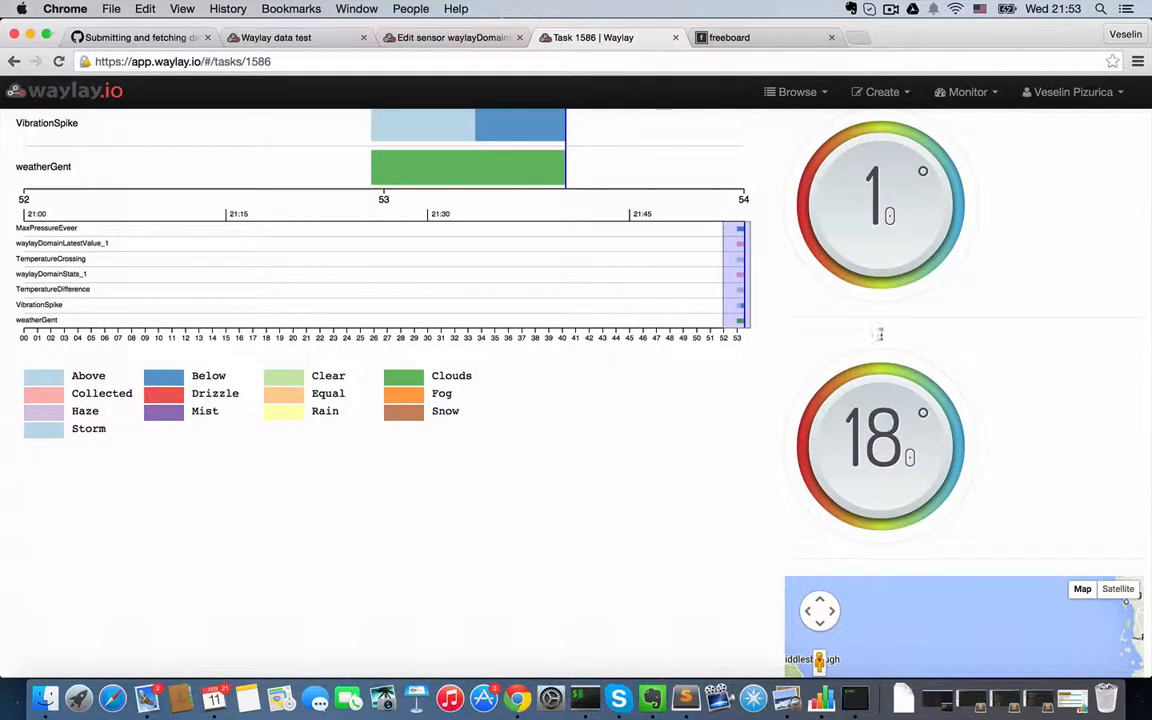
pyautogui.scroll(-2, 870, 480)
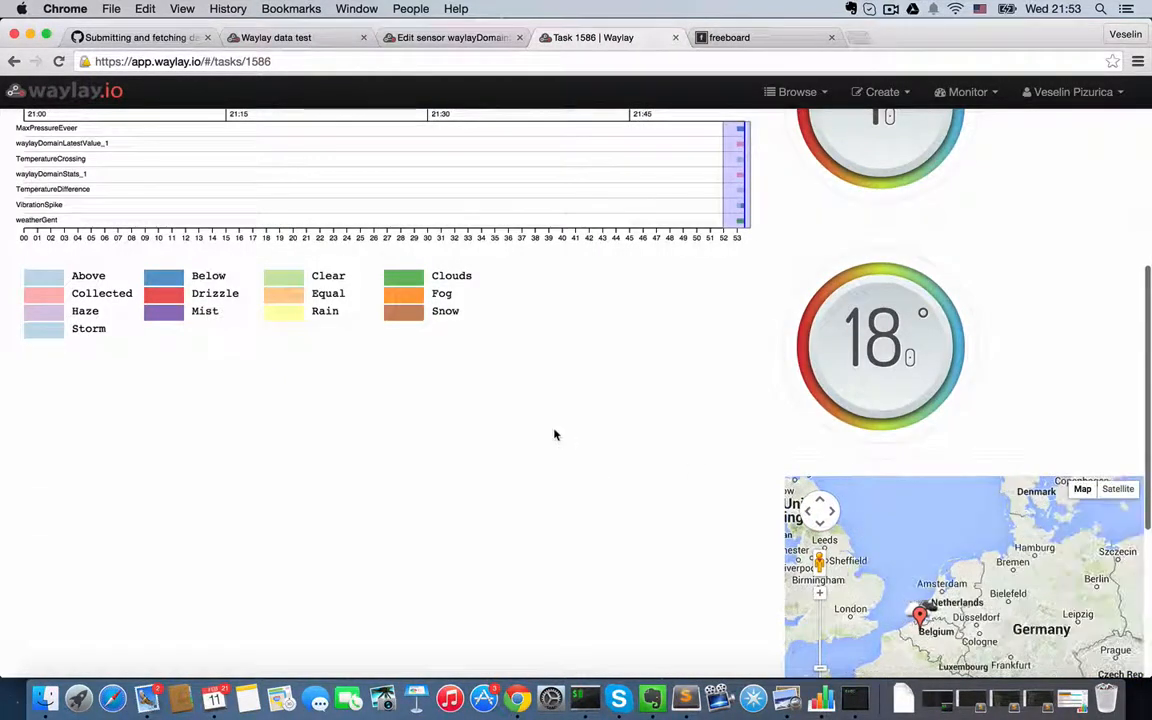
pyautogui.scroll(7, 553, 434)
# - Show the task's map view, inspect the temperature in the waylayDomainLatestValue_1 marker's details, and close them
pyautogui.click(13, 170)
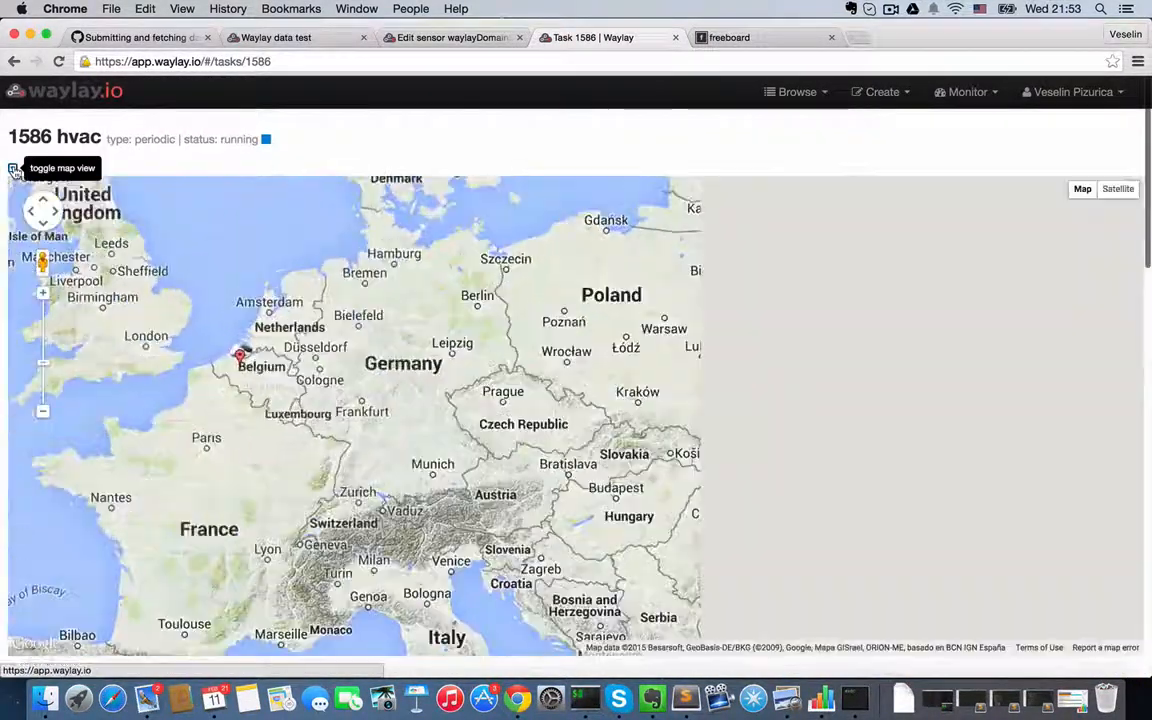
pyautogui.click(565, 457)
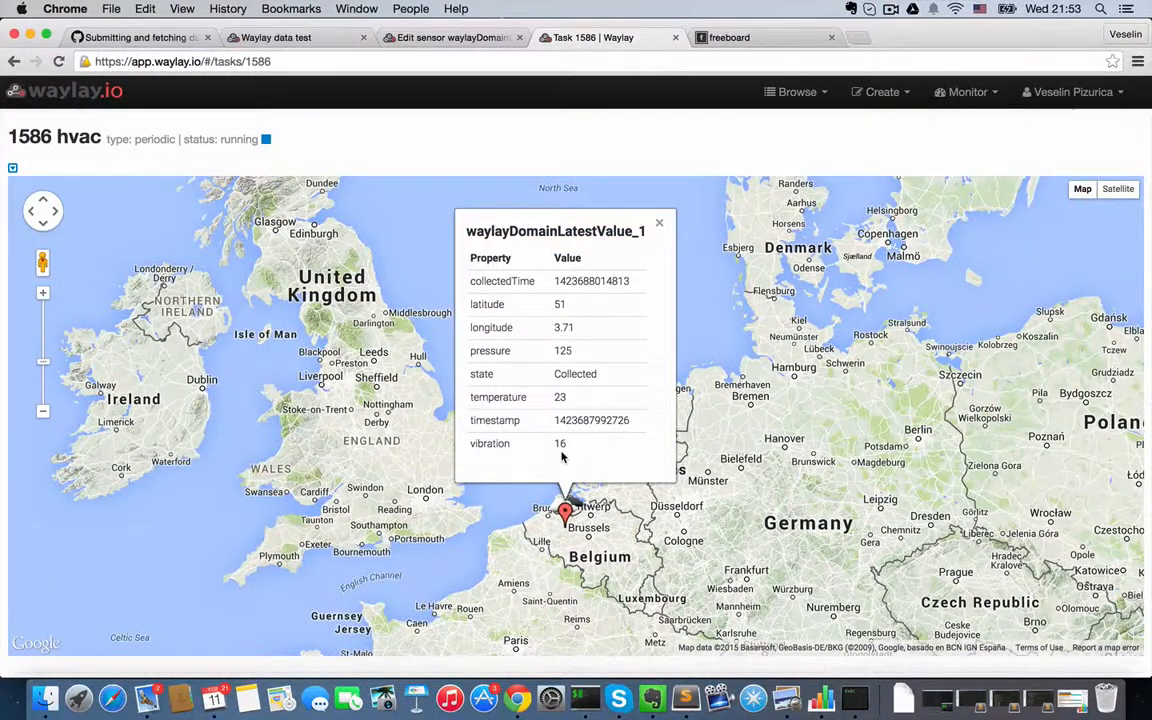
pyautogui.moveTo(540, 402); pyautogui.dragTo(579, 402)
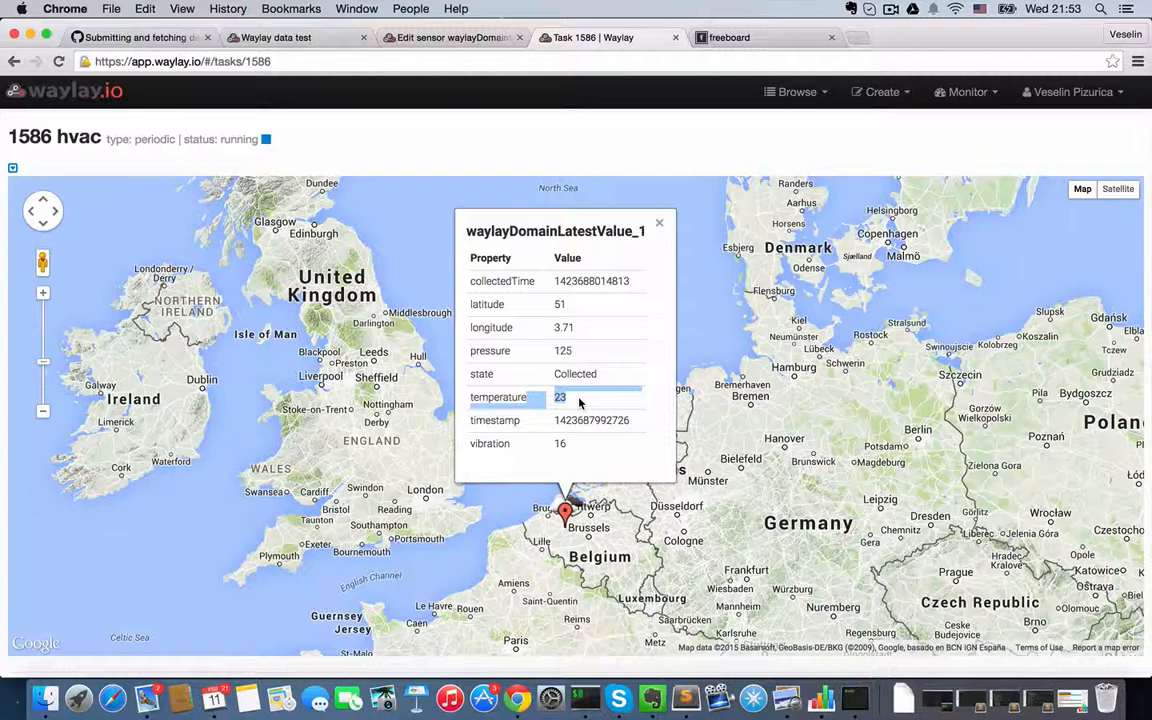
pyautogui.click(659, 225)
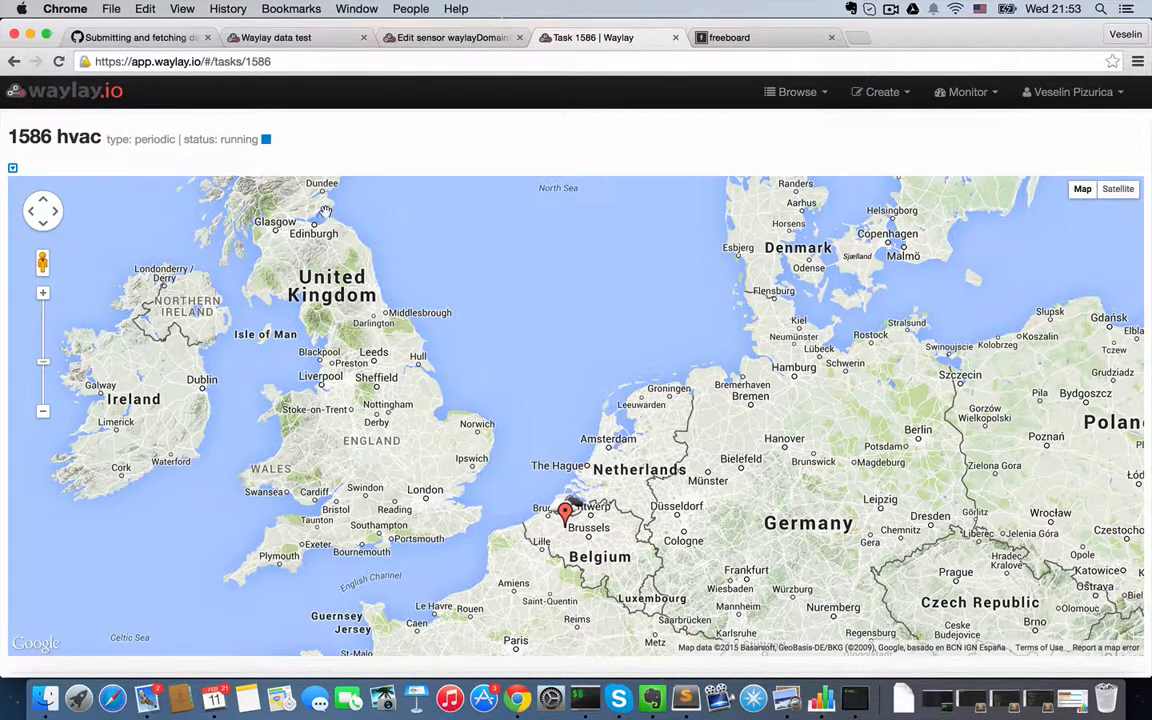
# - Stop the running hvac task and hide its map view
pyautogui.click(266, 139)
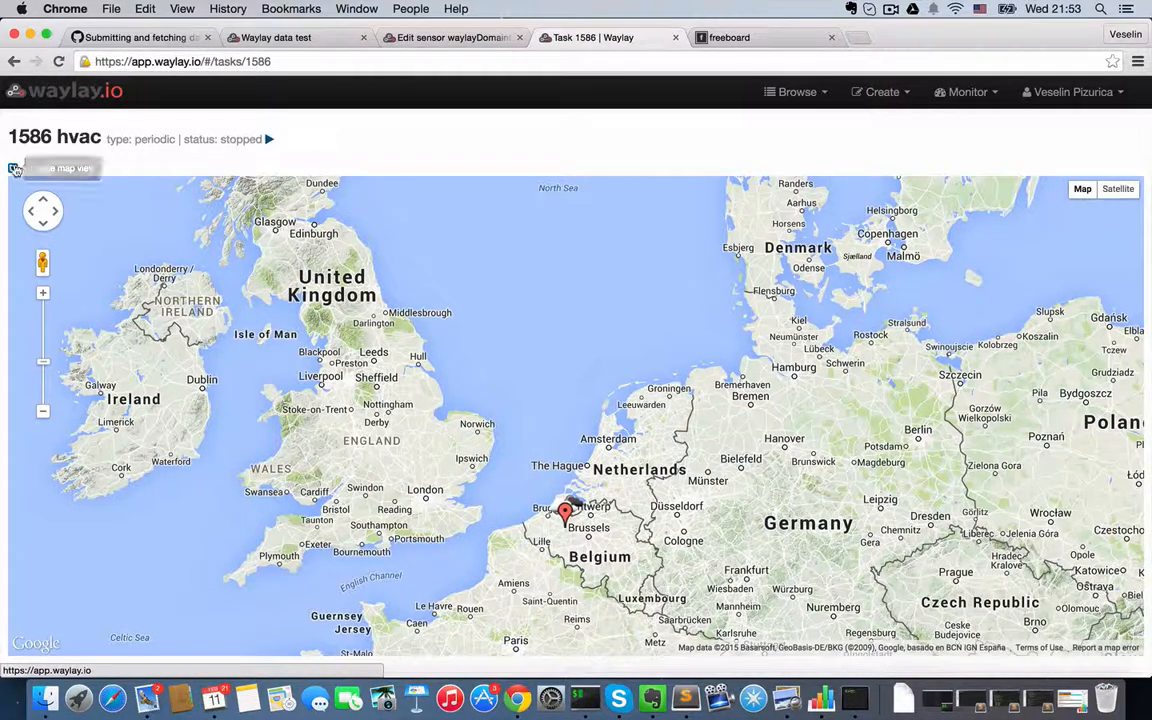
pyautogui.click(14, 169)
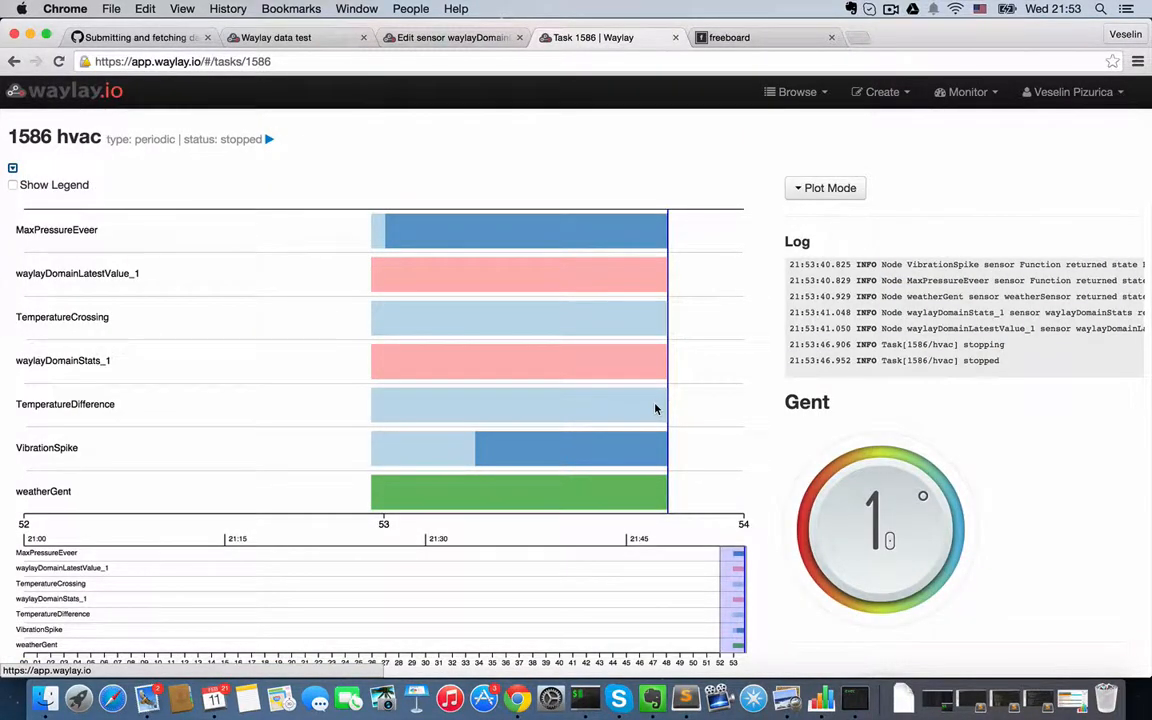
pyautogui.click(891, 8)
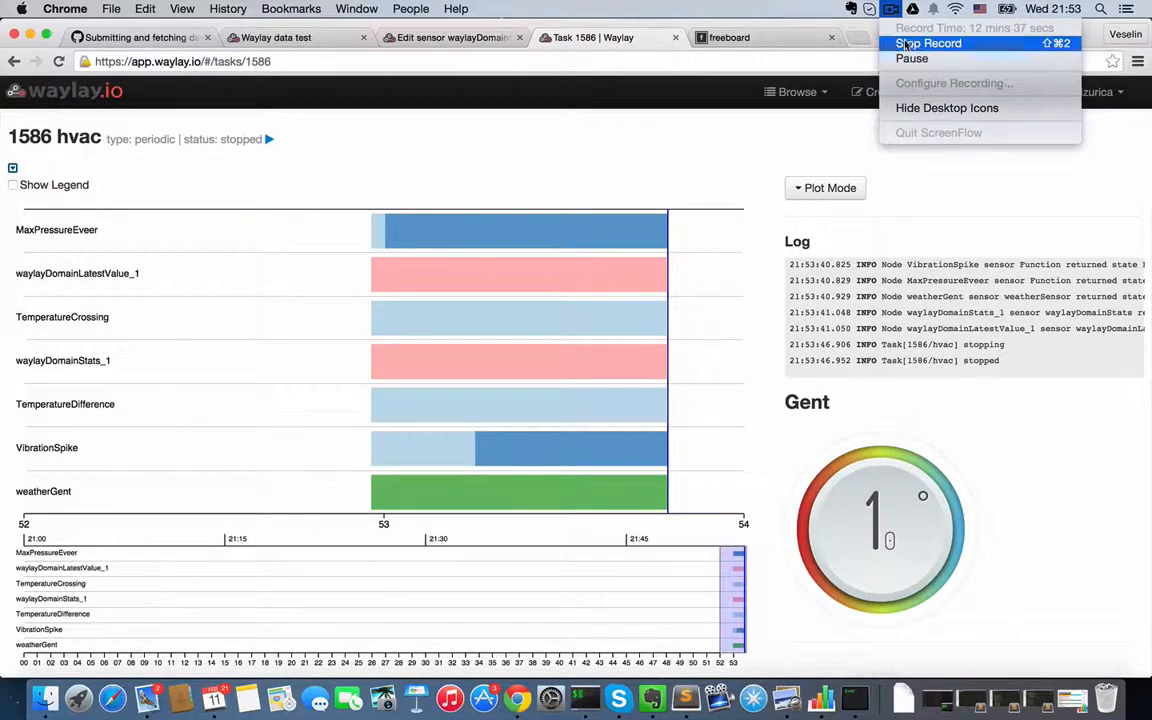